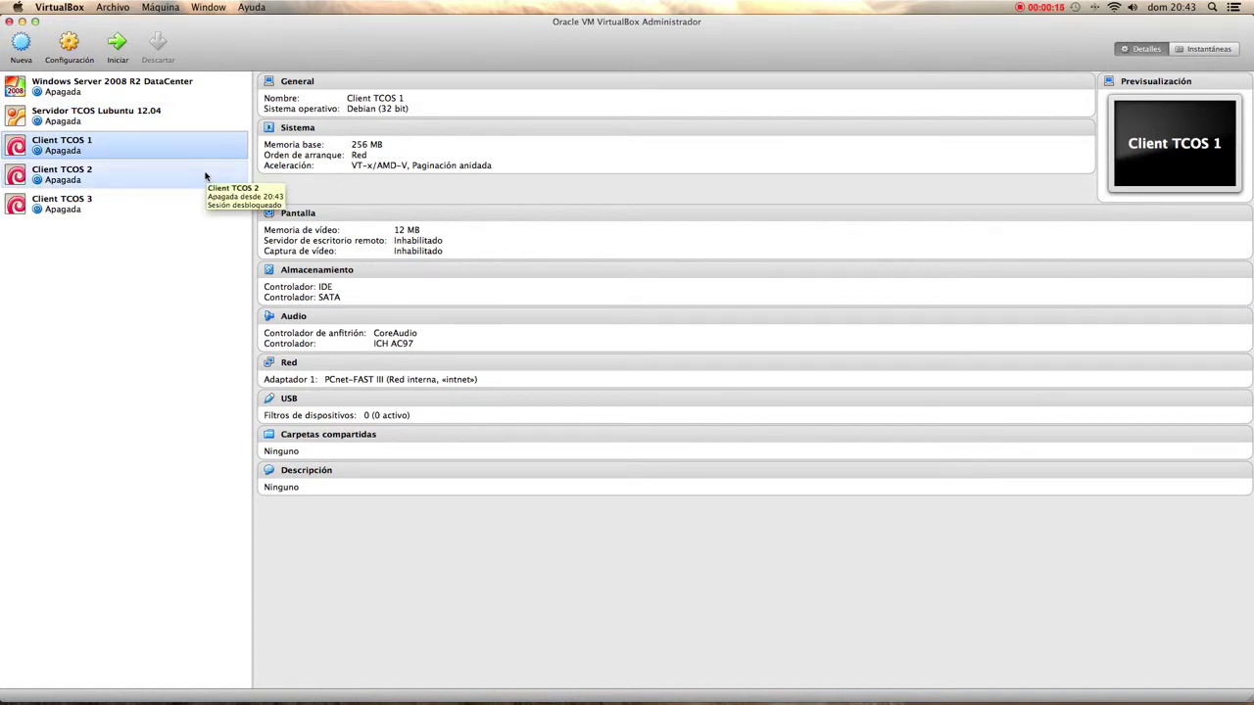
- Review the Client TCOS 2 and 3 details, then select Windows Server 2008 together with Servidor TCOS Lubuntu 12.04
left_click(205, 177)
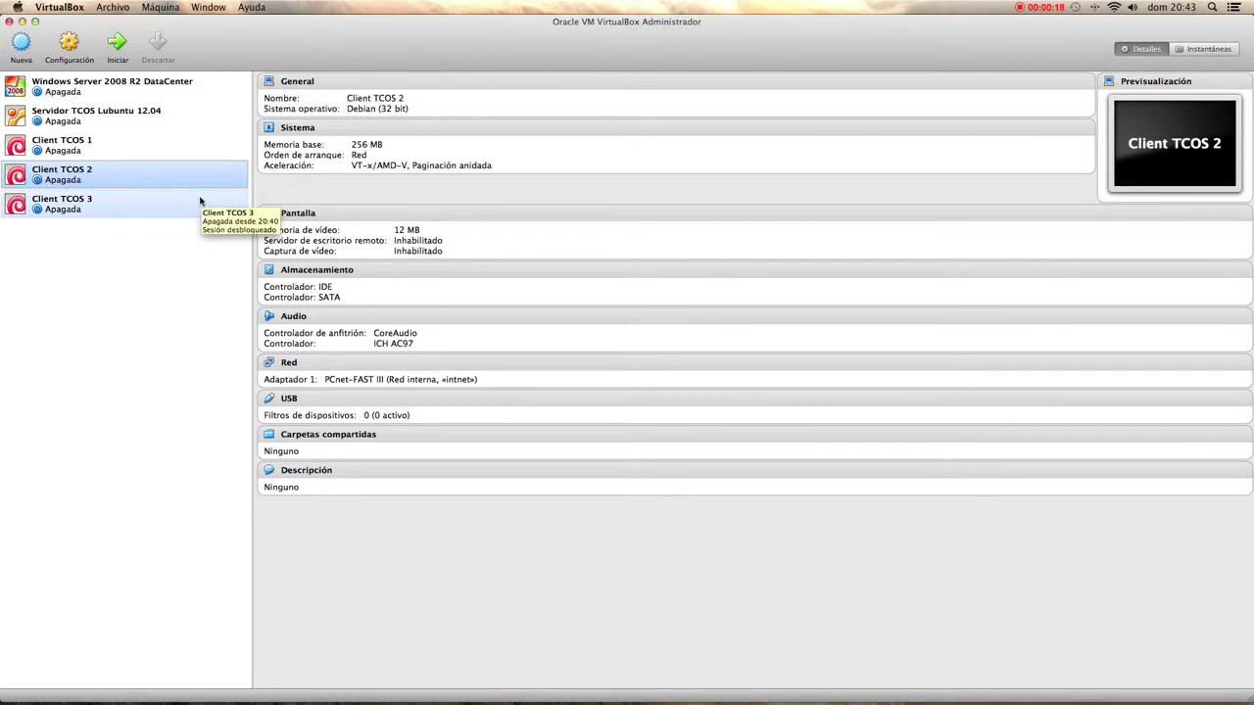
left_click(200, 200)
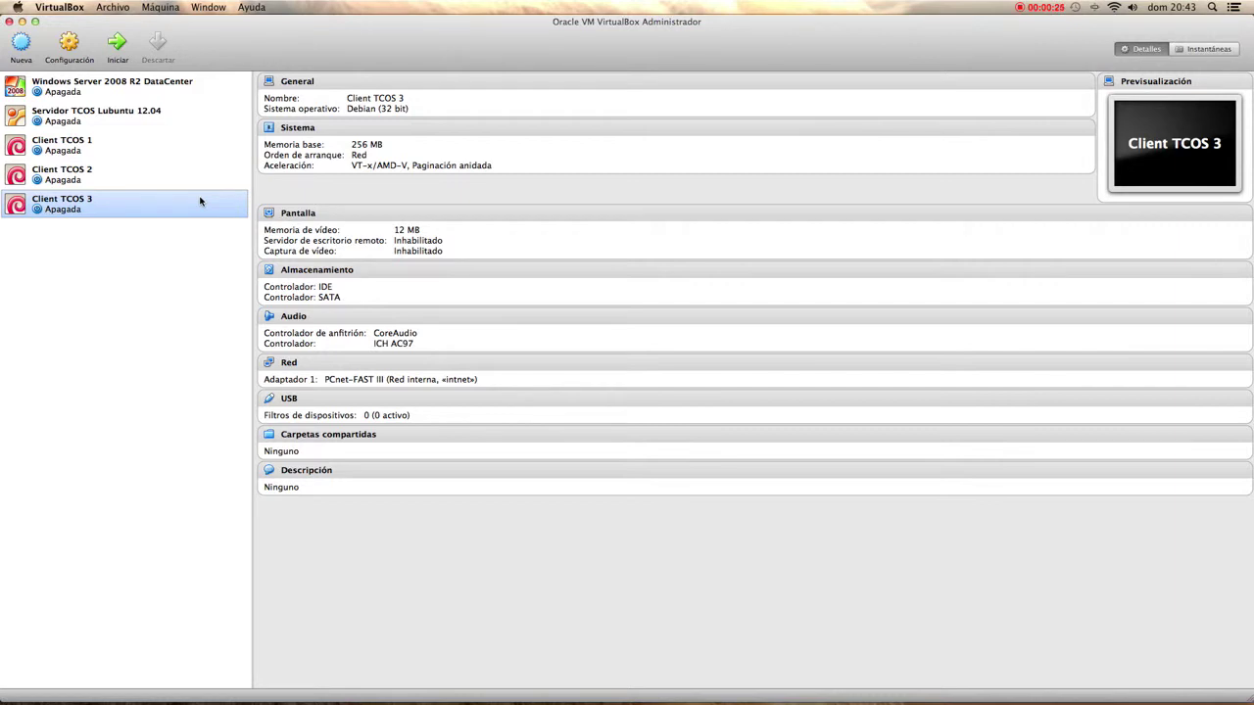
left_click(240, 87)
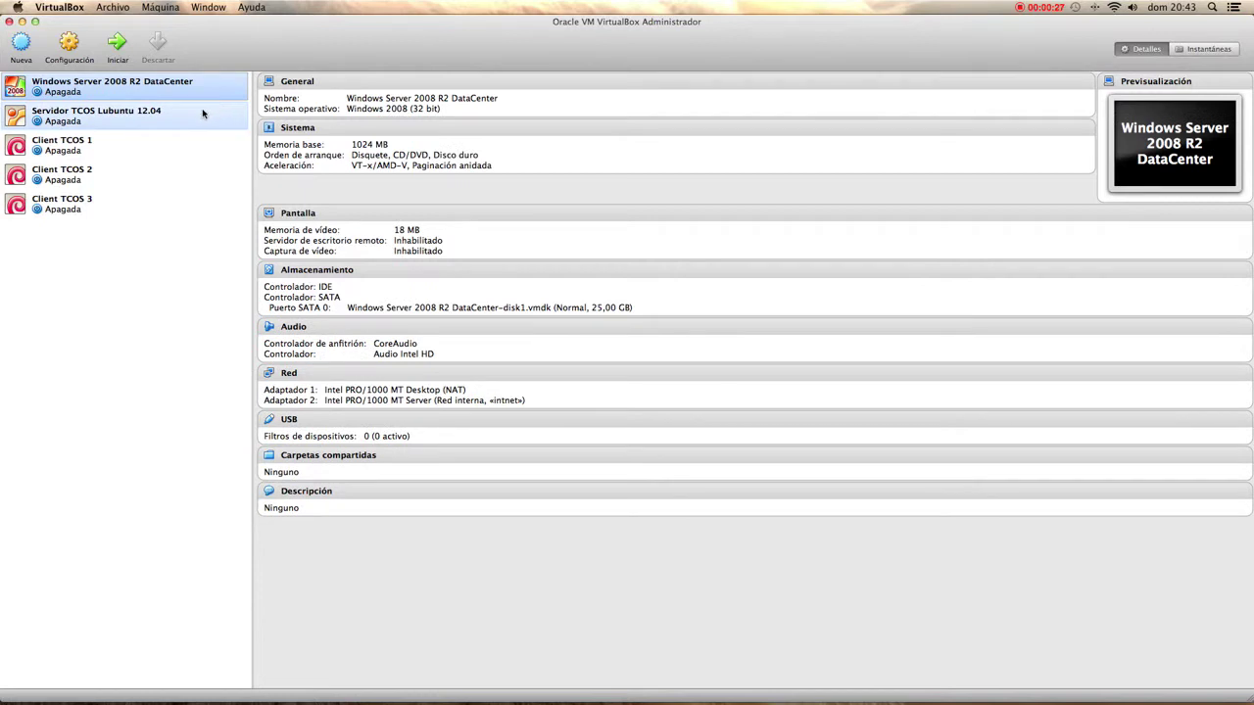
left_click(201, 113, "shift")
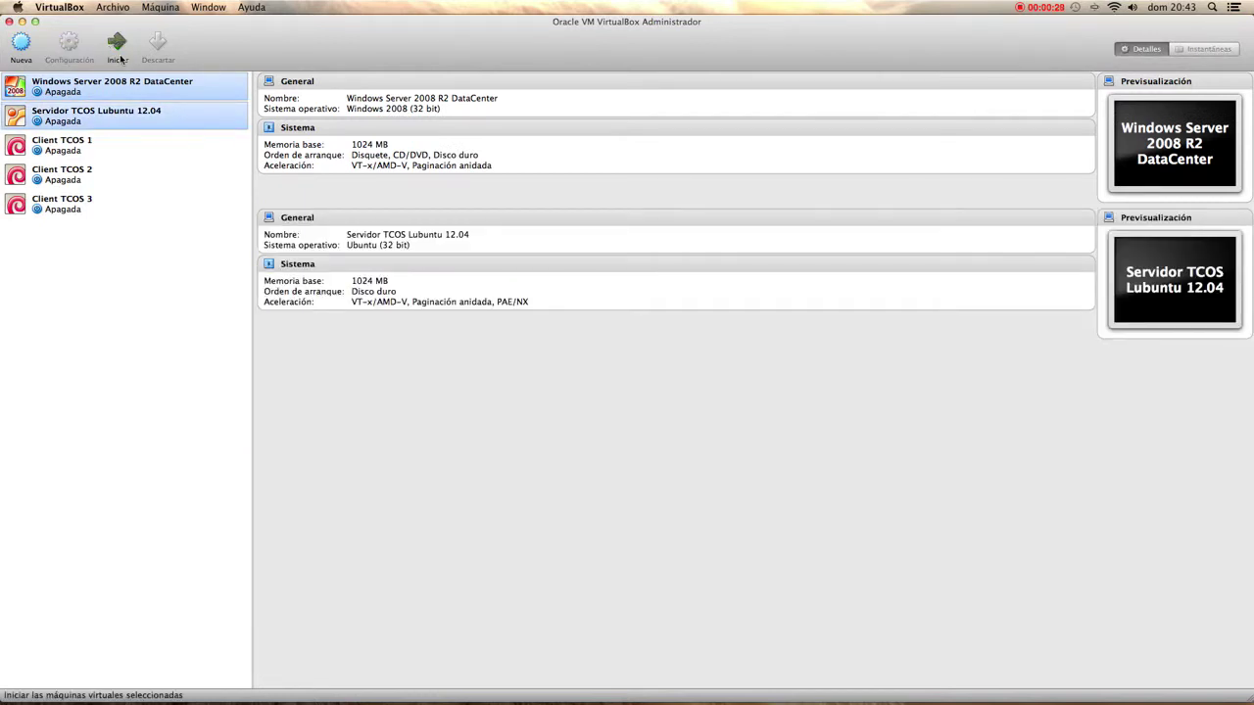
- Start both server VMs, enlarge the TCOS server window and log in as Monitor with its password
left_click(117, 44)
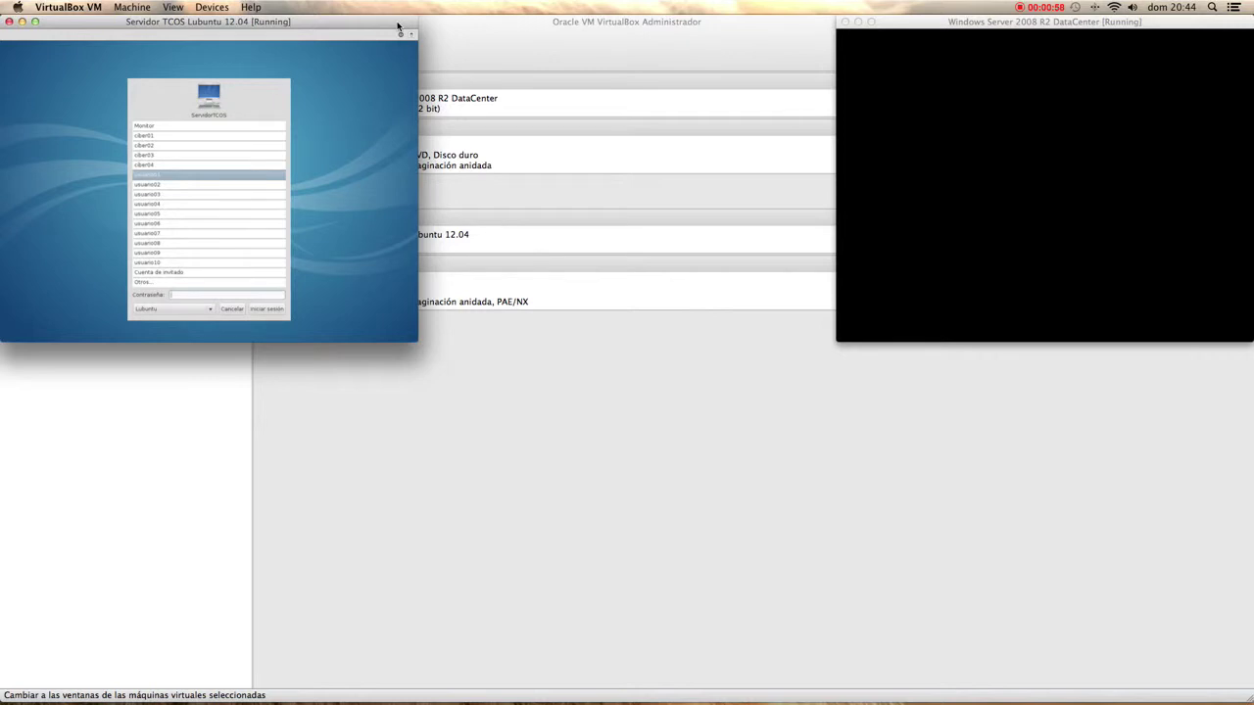
double_click(288, 32)
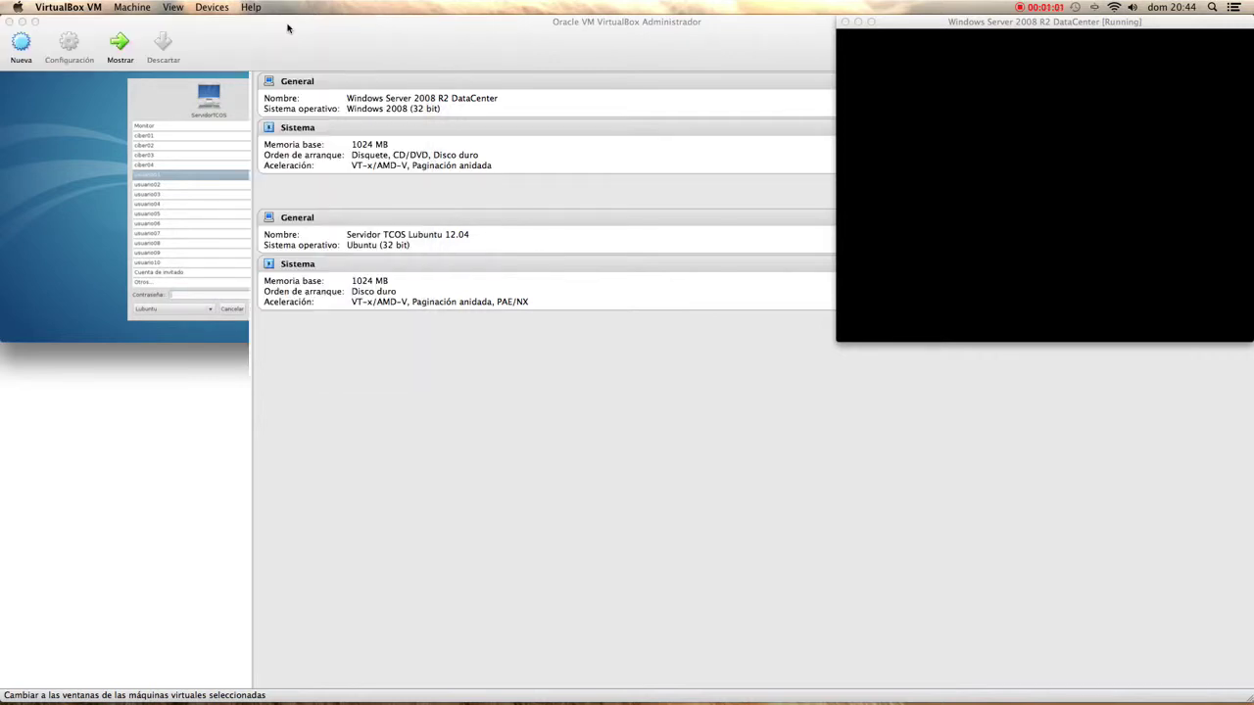
left_click(268, 188)
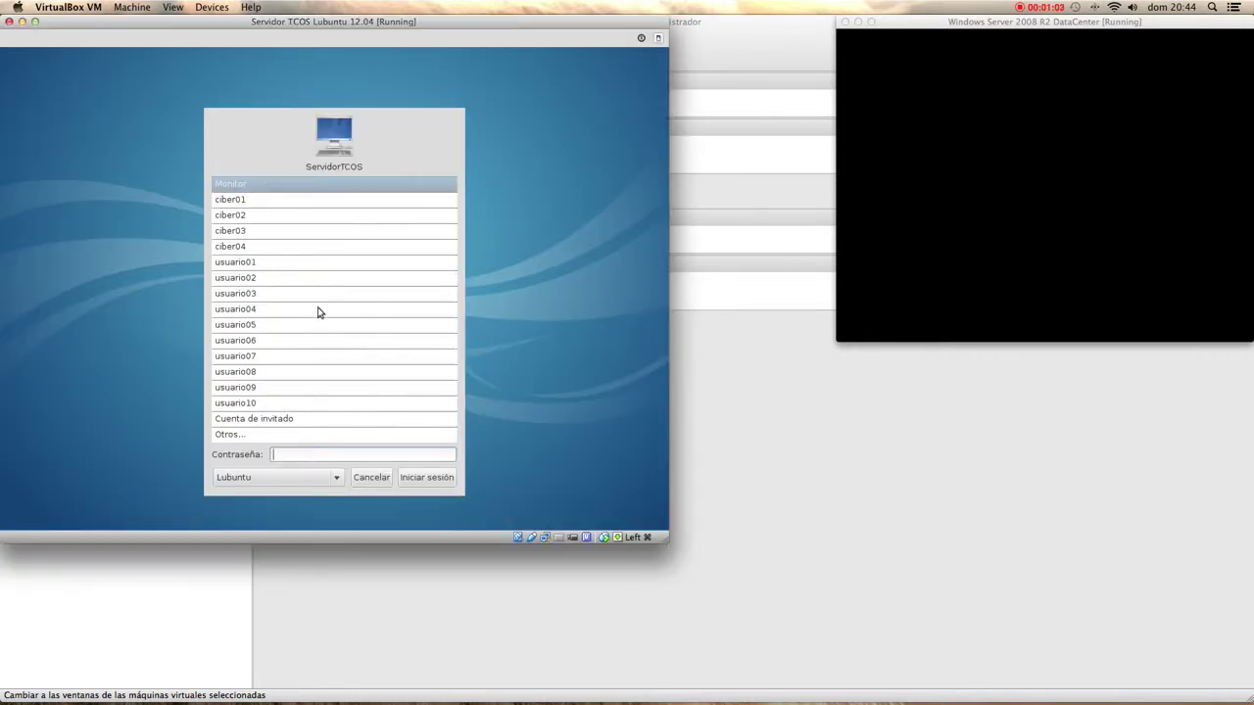
type("**********")
key("Return")
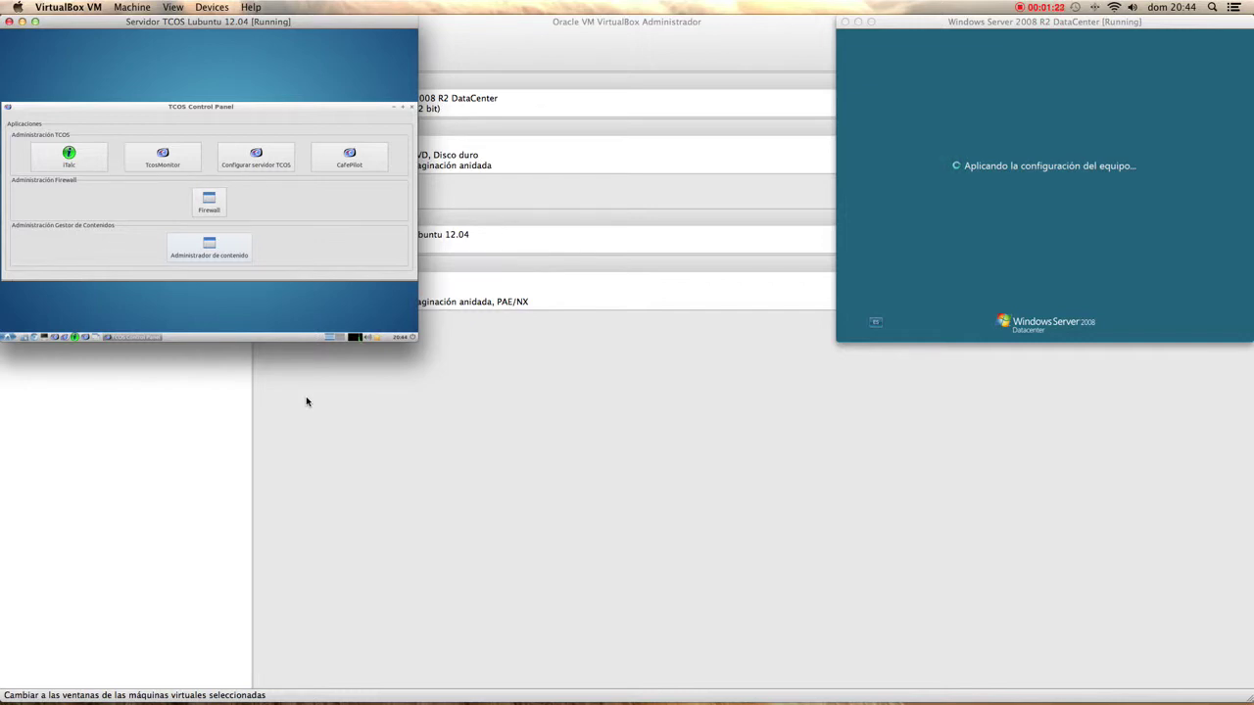
- Log into Windows Server 2008 as Administrador, then return to VirtualBox Manager and select Client TCOS 1
left_click(1093, 26)
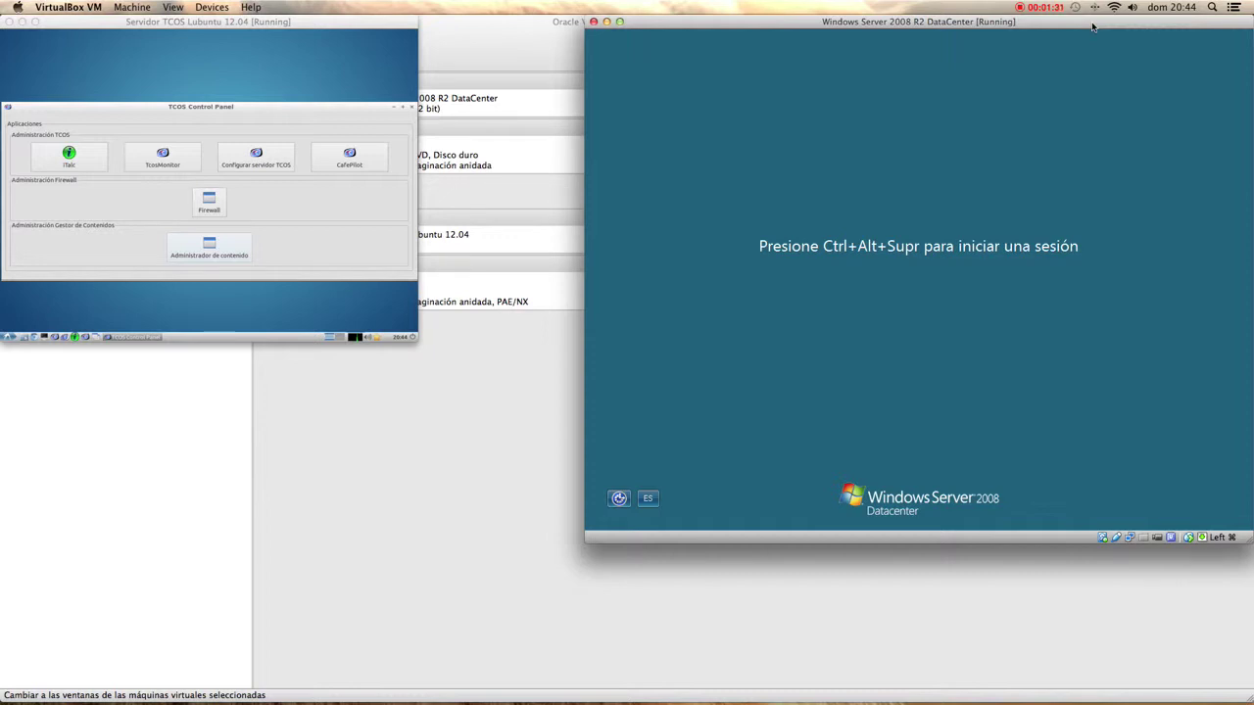
key("ctrl+alt+Delete")
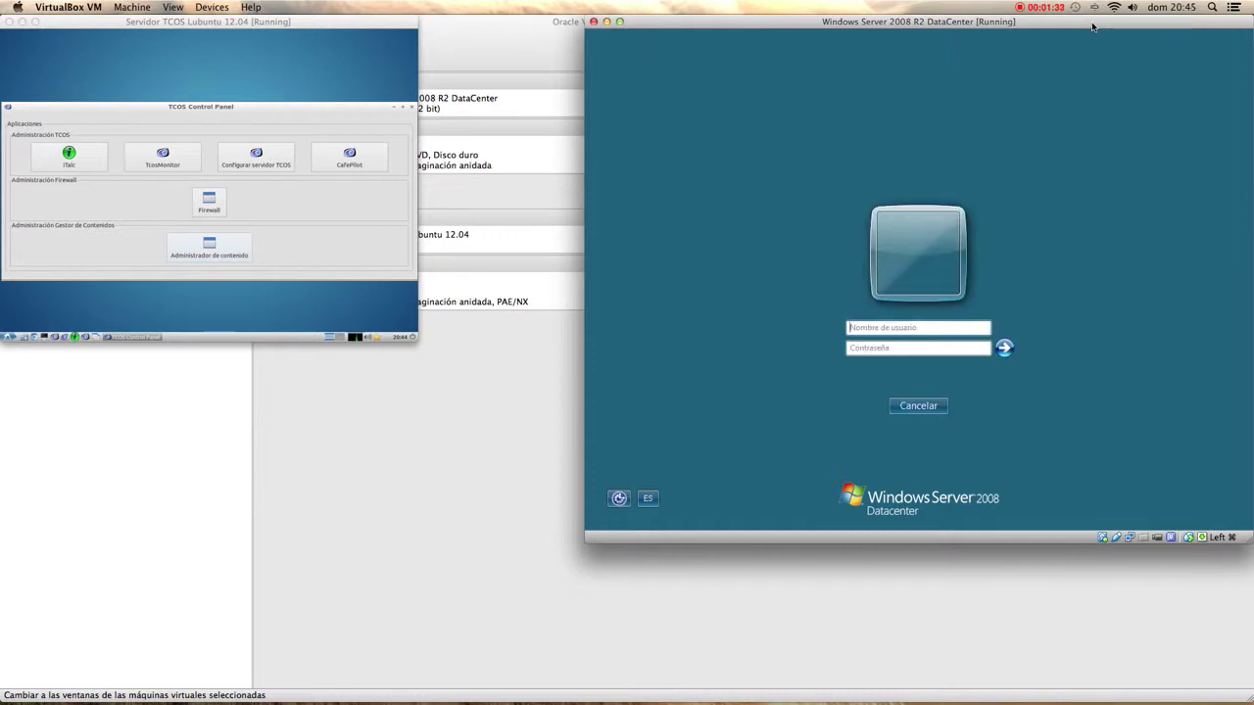
type("Administrad")
type("or")
type("•••••••••••")
type("•••")
key("Return")
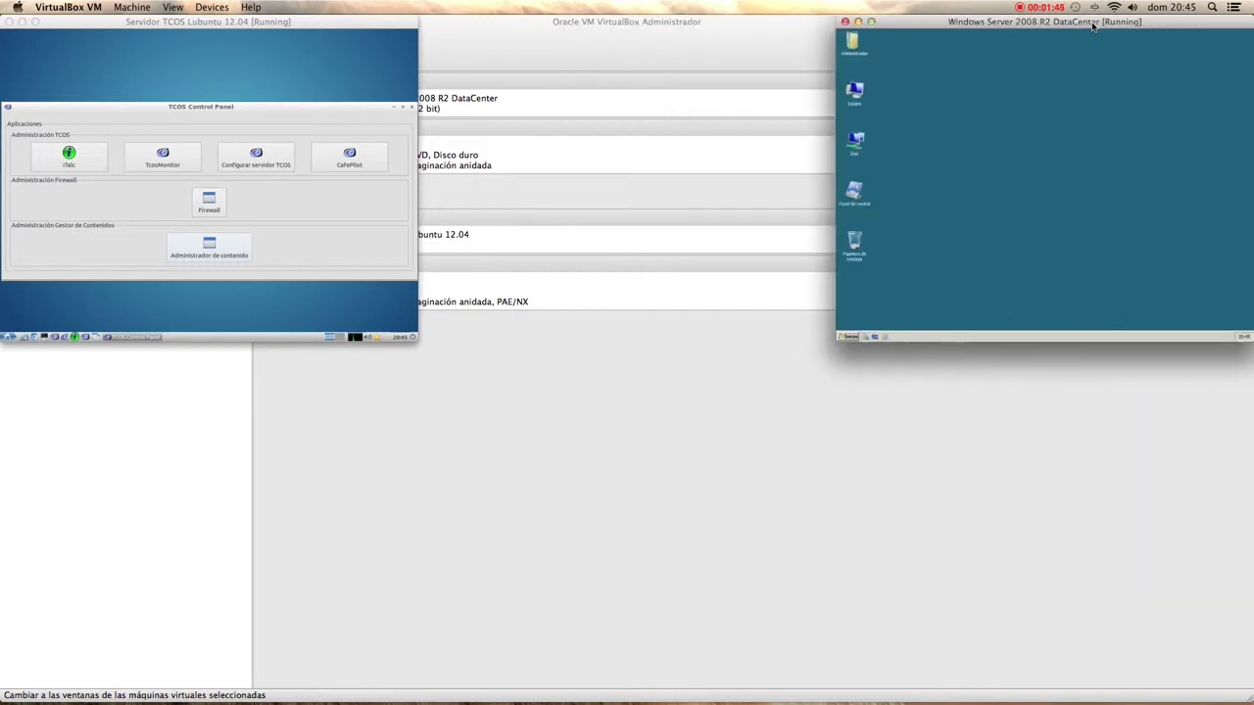
left_click(809, 26)
left_click(54, 147)
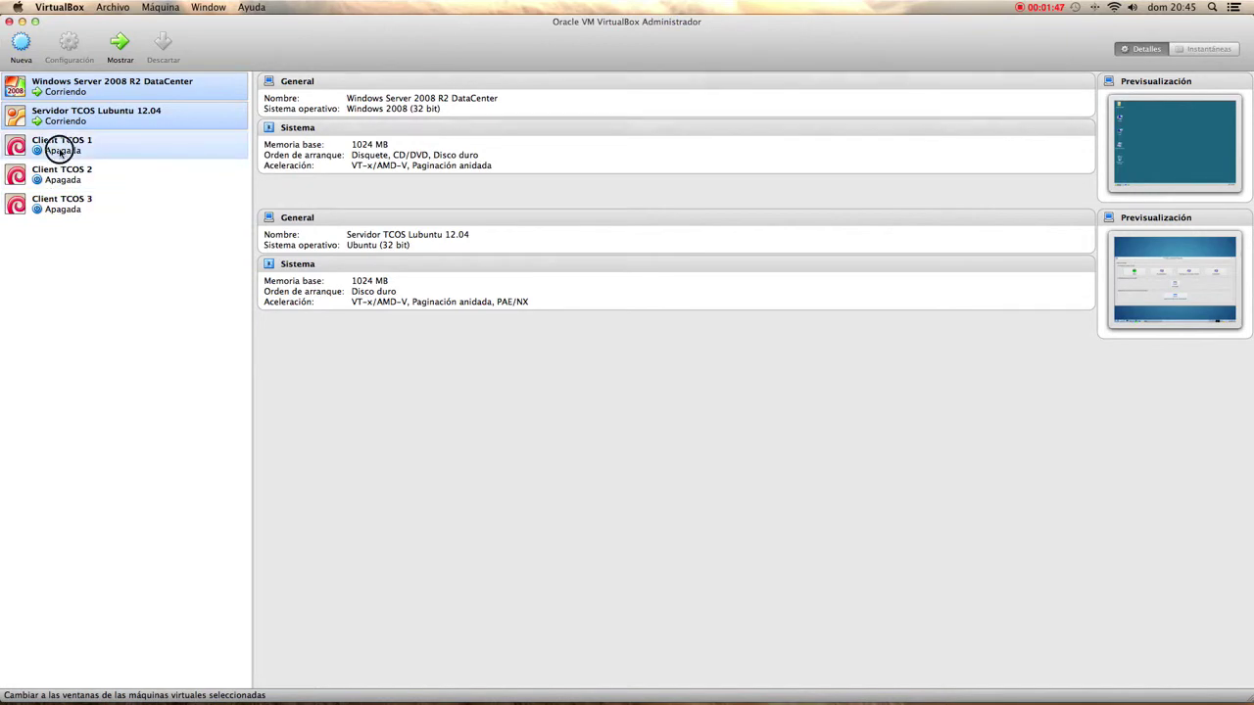
- Start Client TCOS 1, 2 and 3 together and close the manager window
left_click(44, 203, "shift")
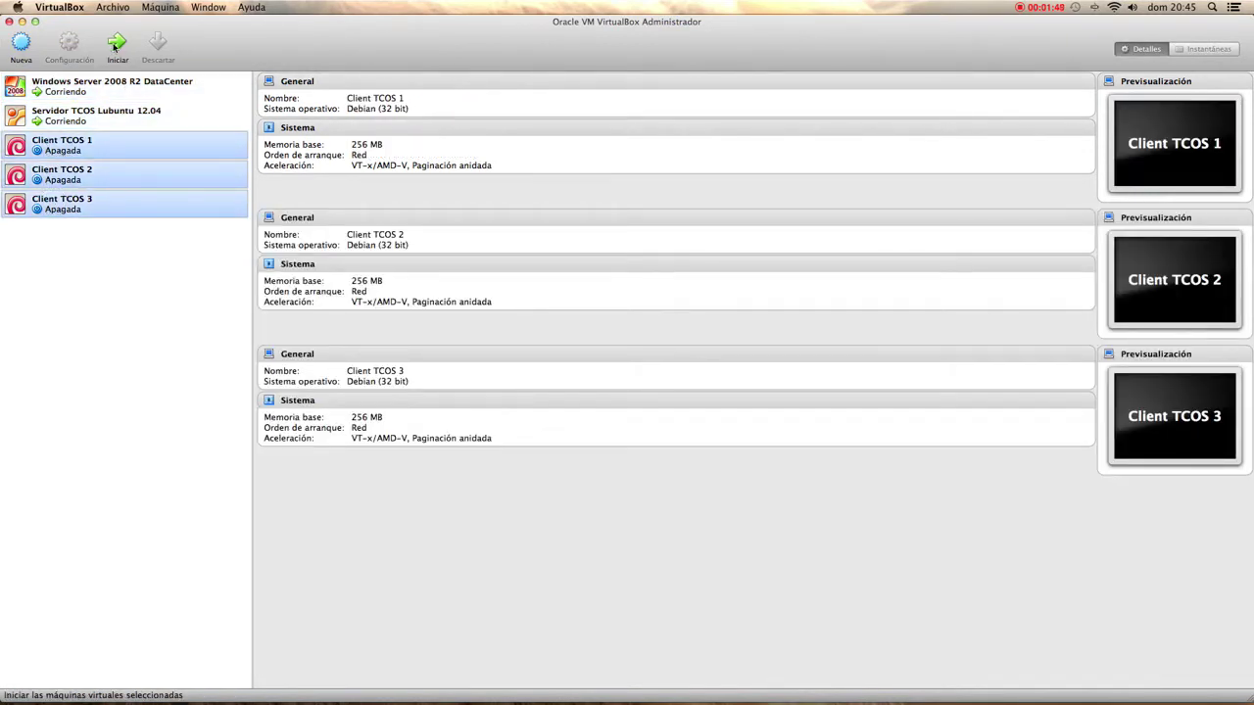
left_click(114, 47)
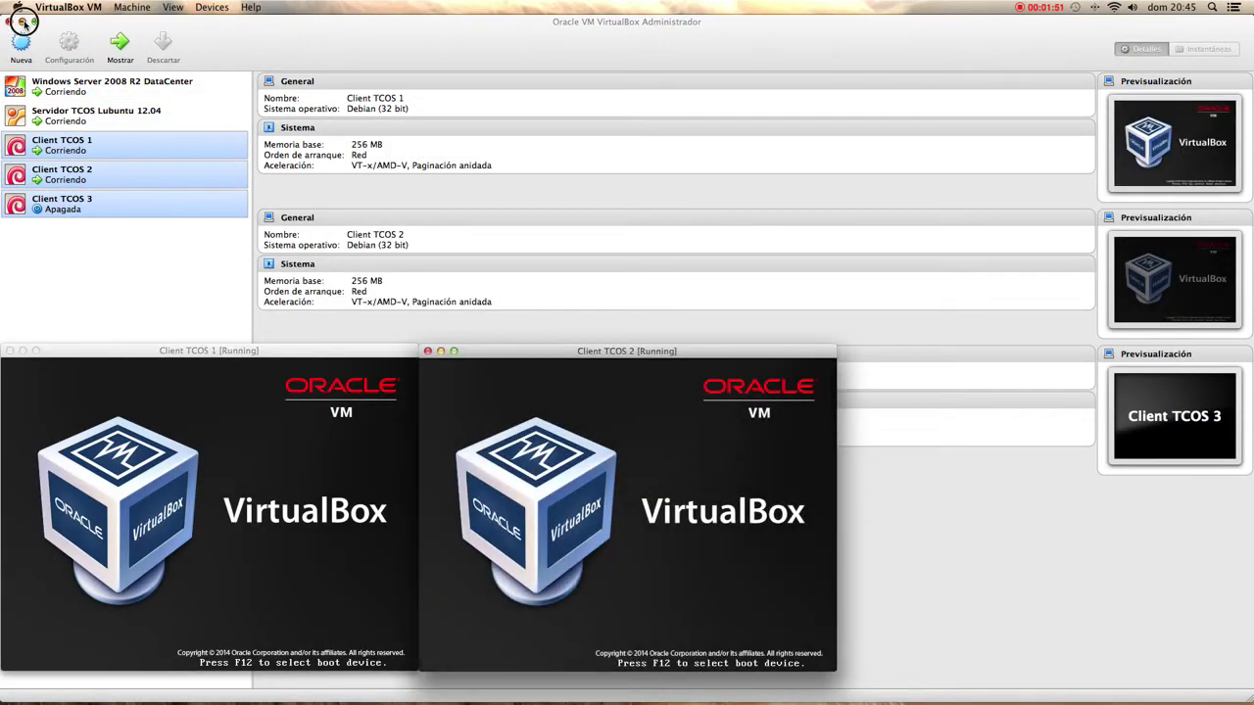
left_click(22, 22)
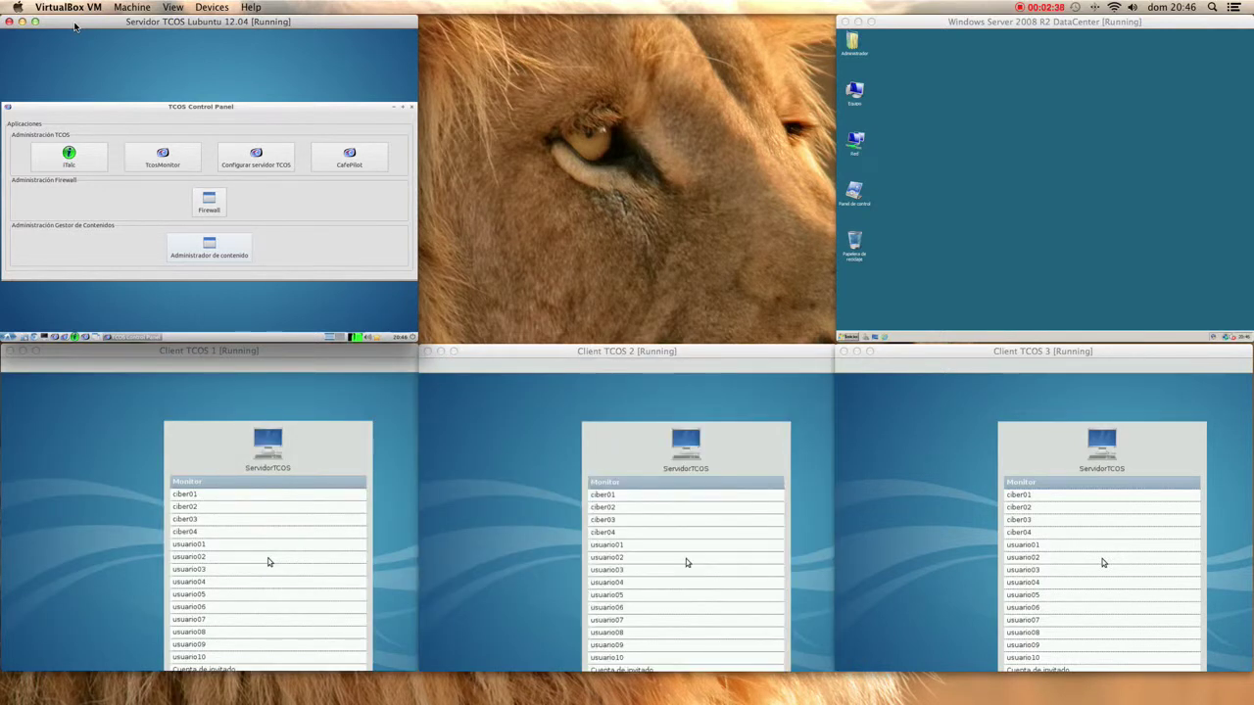
- Log Client TCOS 1 in as usuario01
left_click(168, 7)
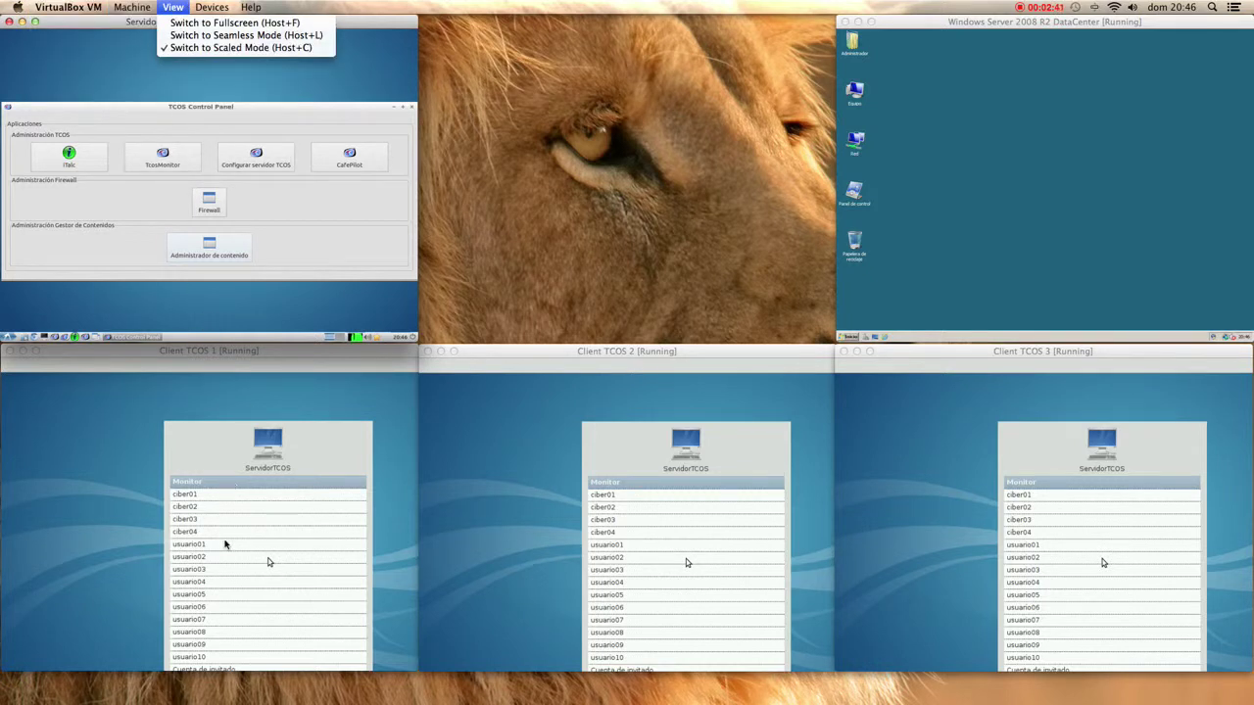
left_click(113, 524)
left_click(239, 549)
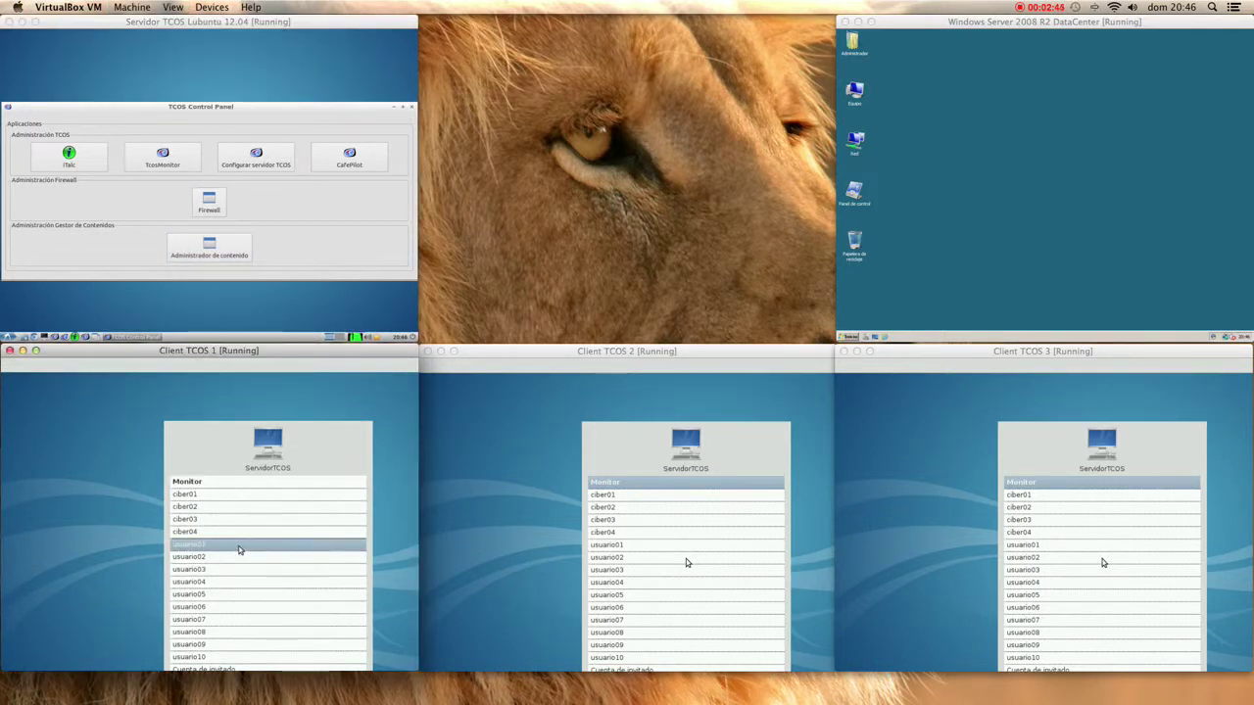
double_click(239, 549)
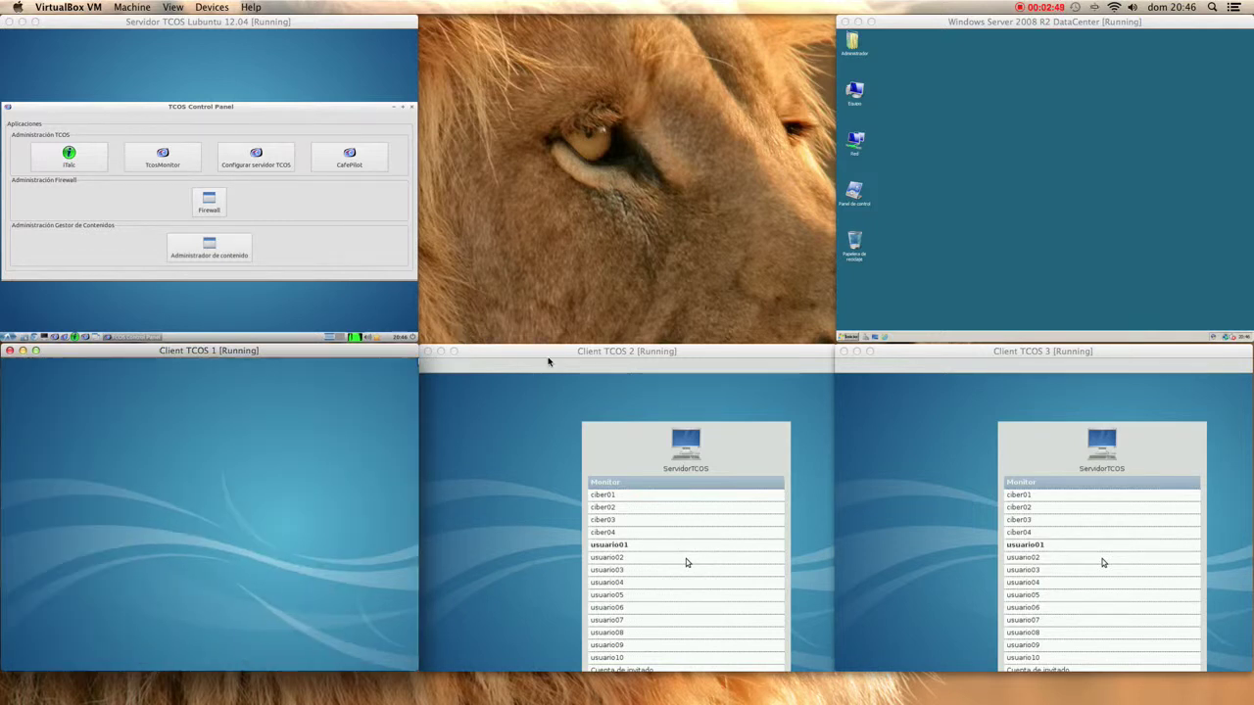
- Log Client TCOS 2 in as usuario02, entering the account password
left_click(687, 562)
left_click(677, 519)
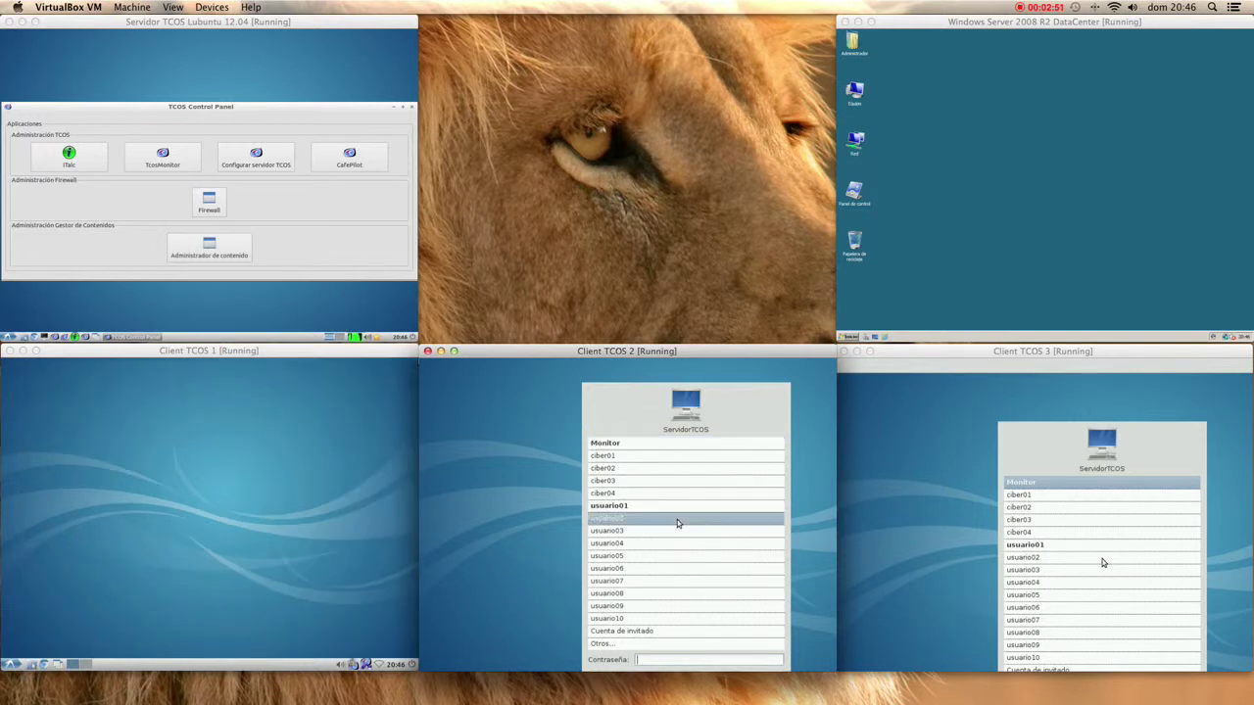
type("123456")
key("Return")
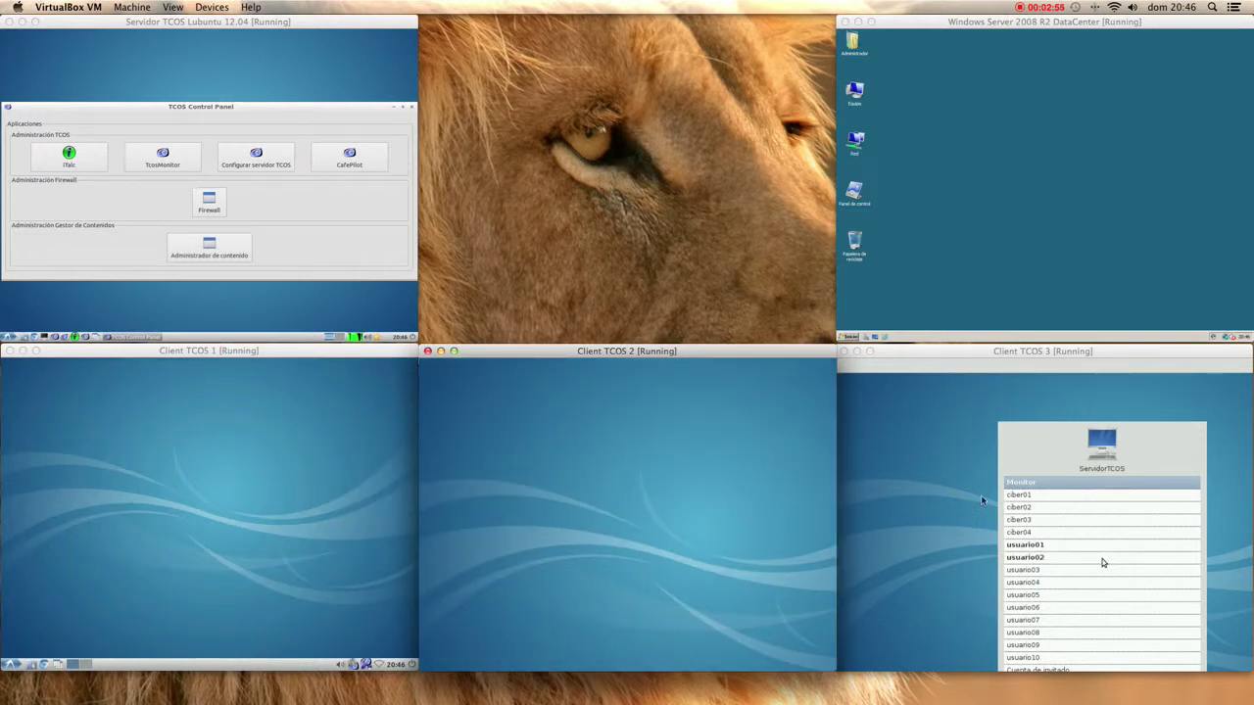
- Log Client TCOS 3 in as usuario03
left_click(1091, 623)
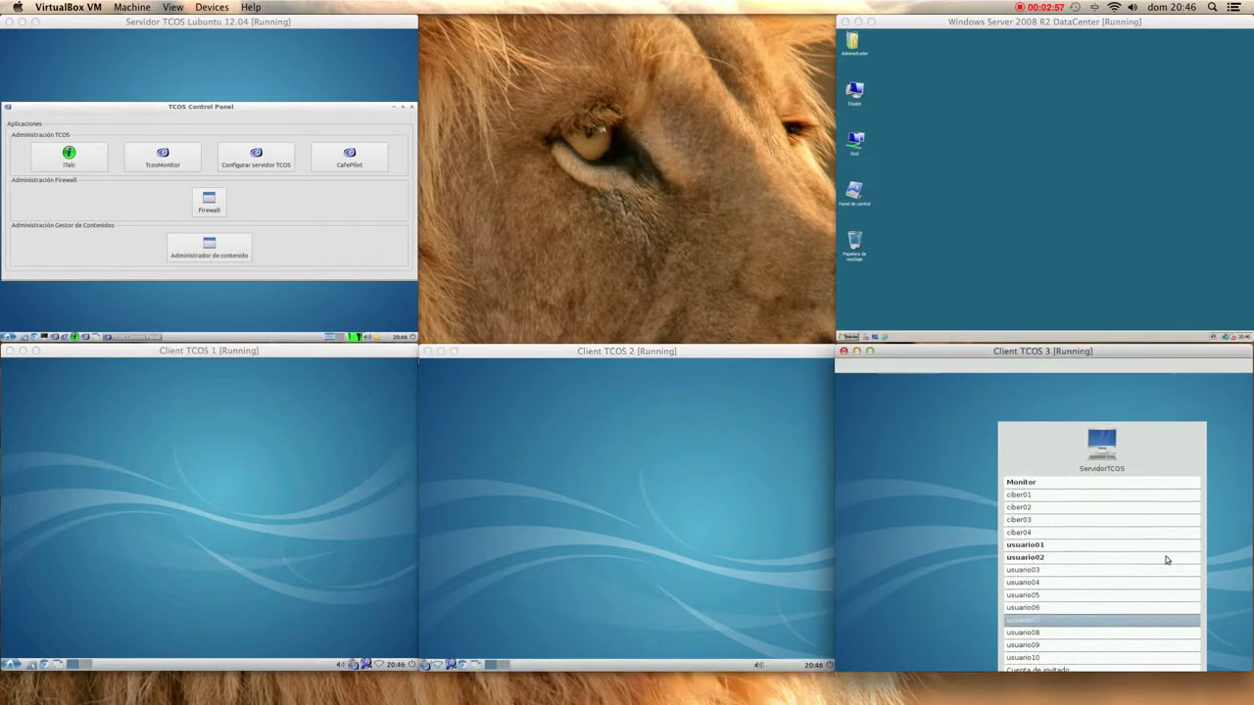
left_click(1133, 576)
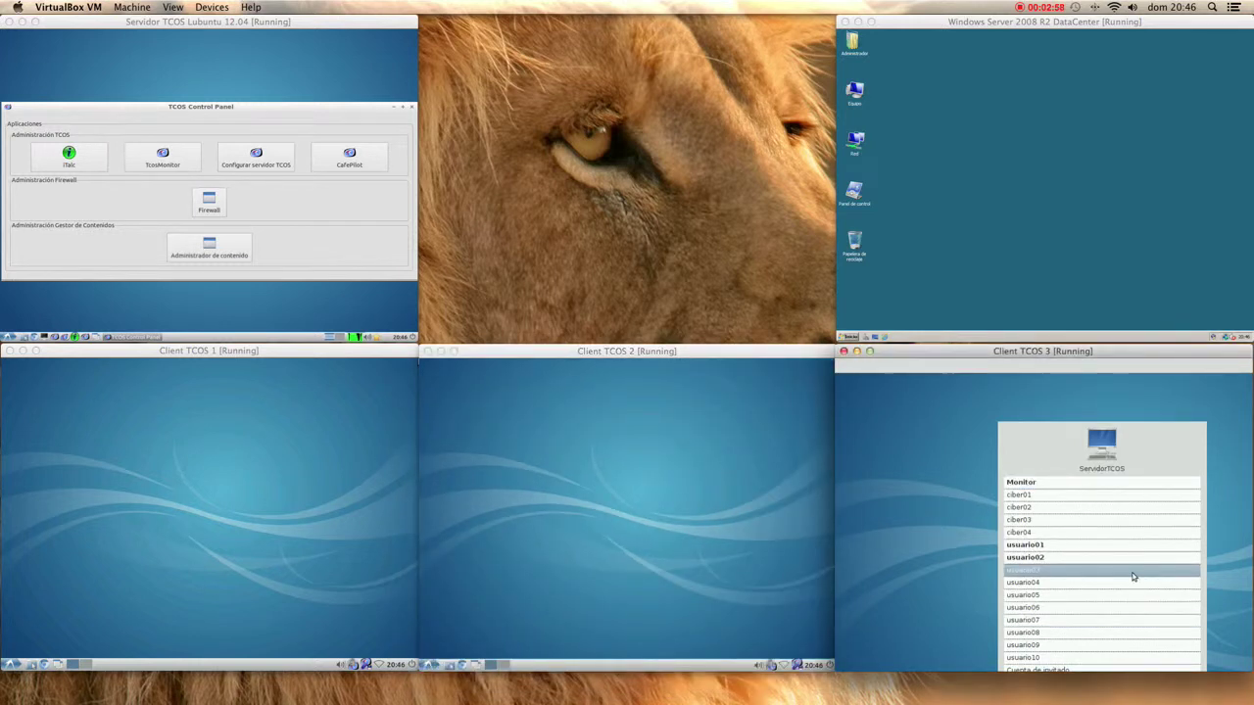
double_click(1132, 576)
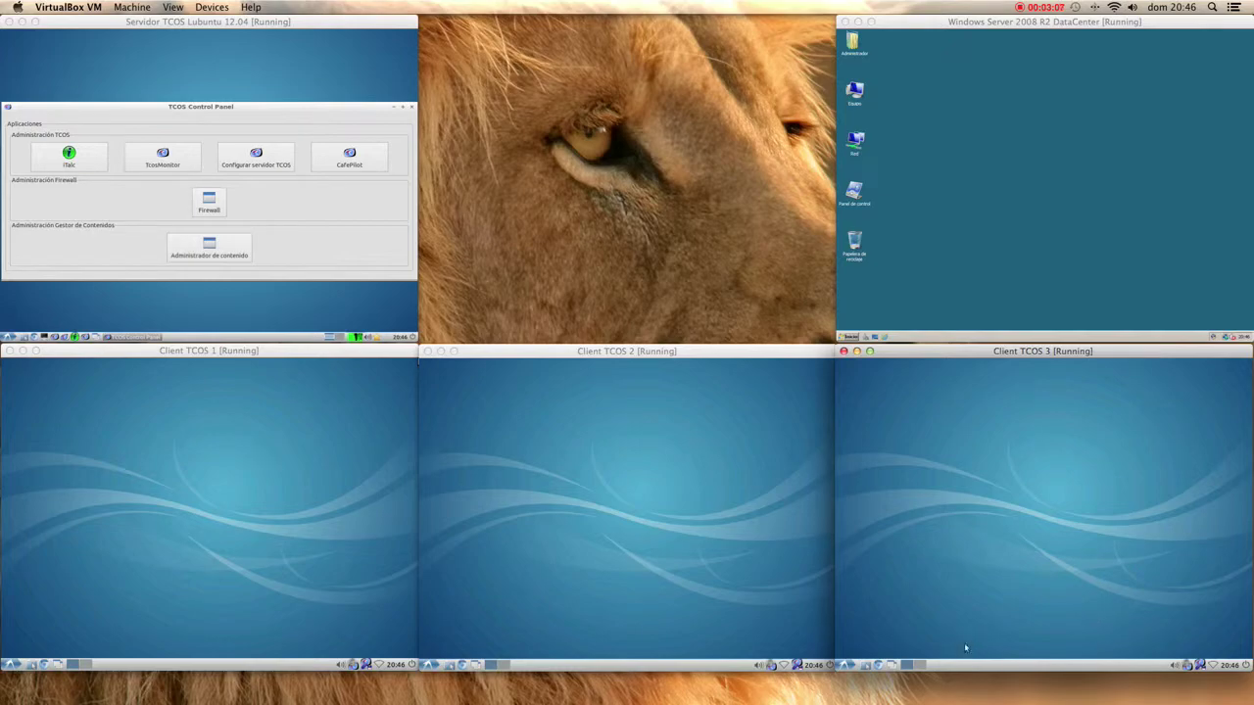
- Put Client TCOS 3 in full screen and open a maximized Chromium window without the empty tab
key("super+f")
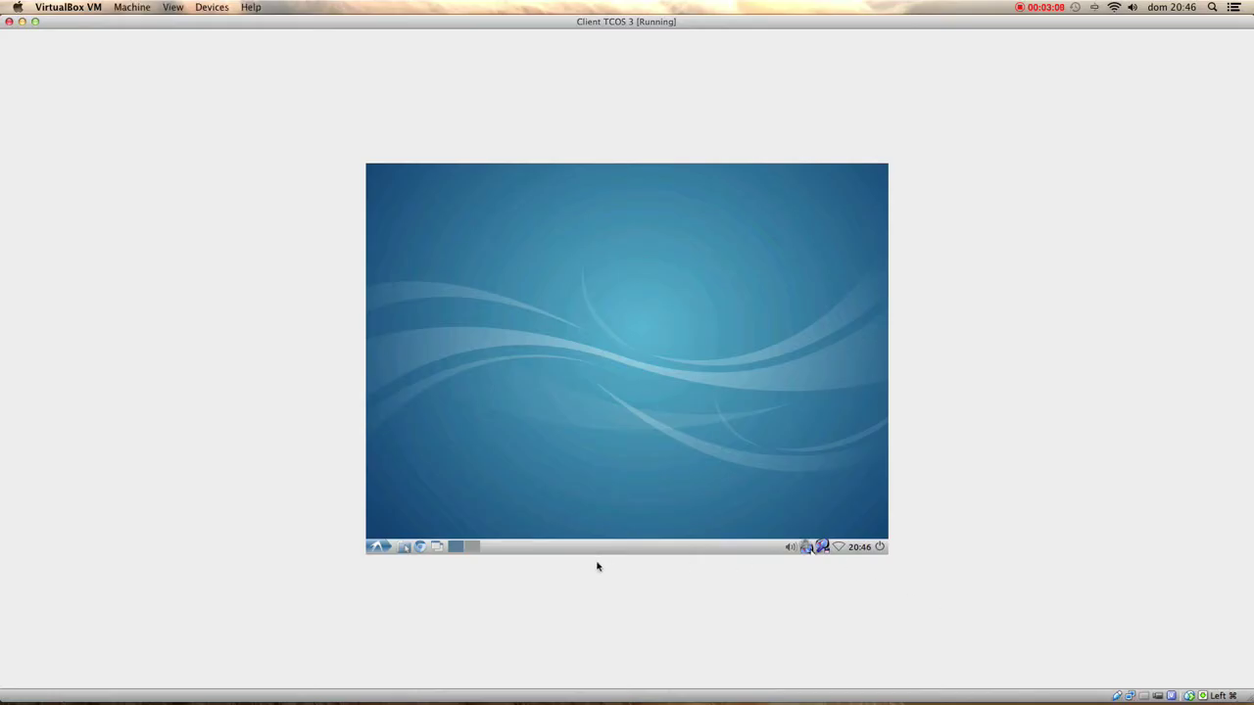
left_click(419, 549)
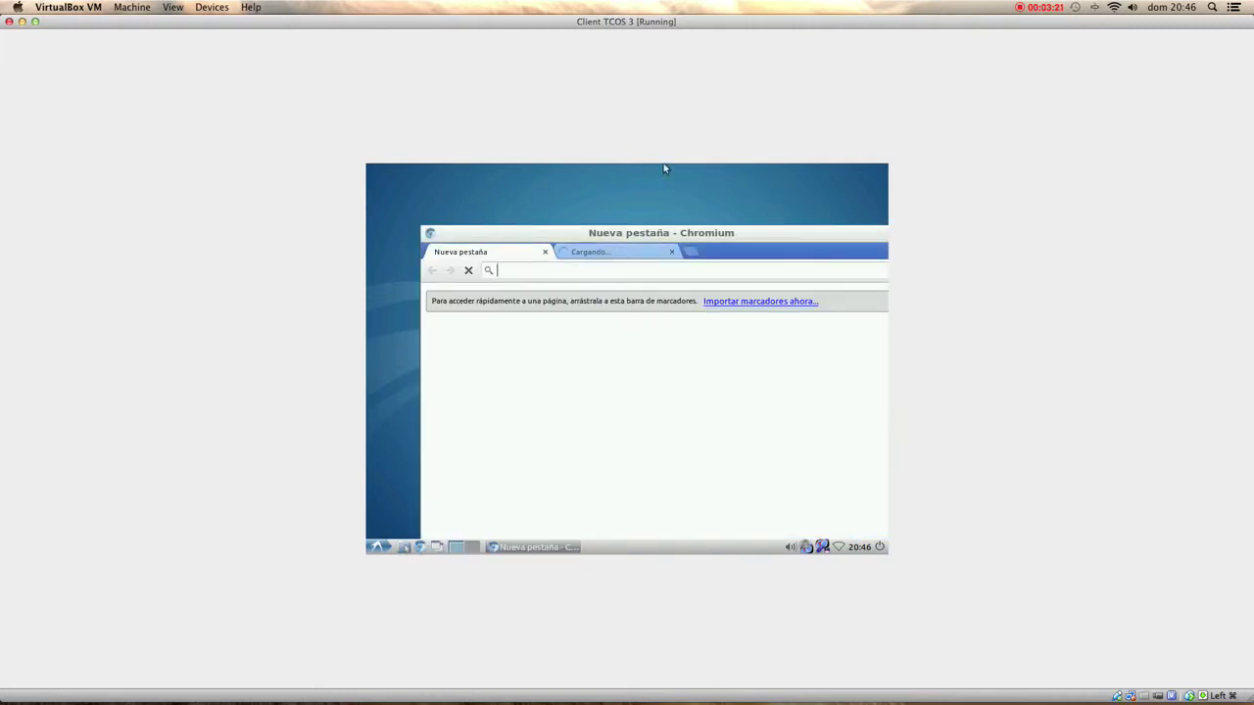
right_click(770, 235)
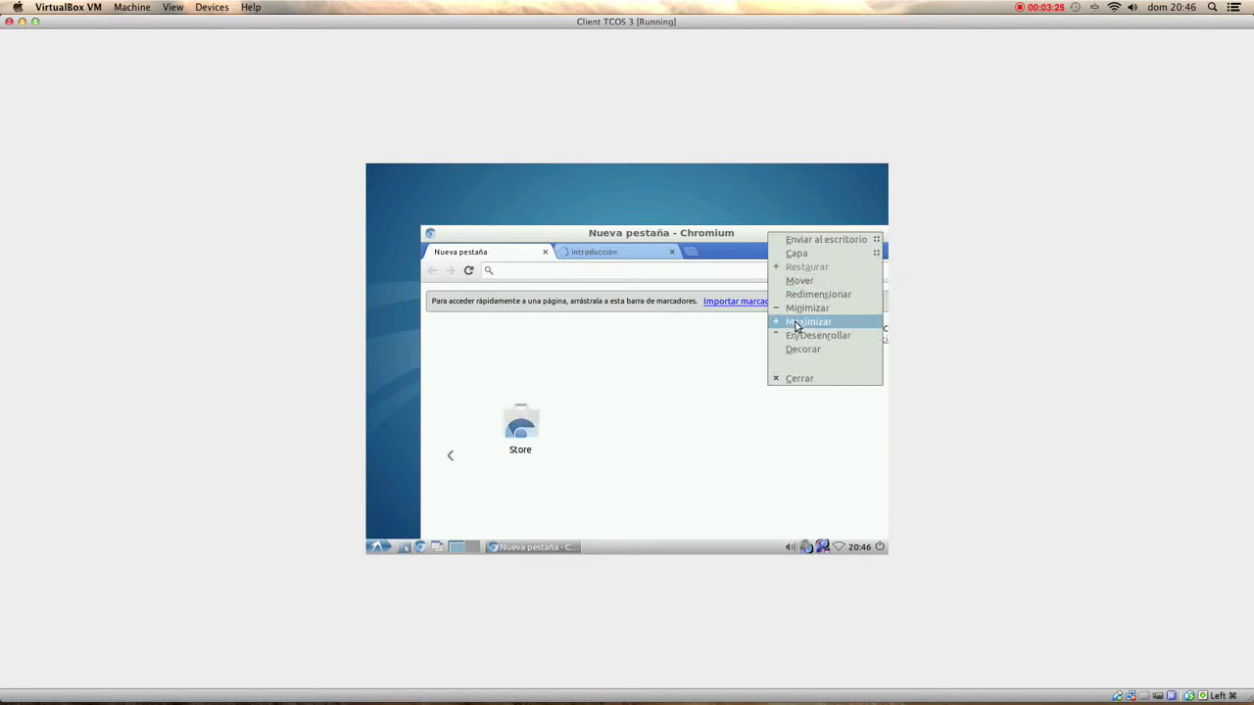
left_click(796, 322)
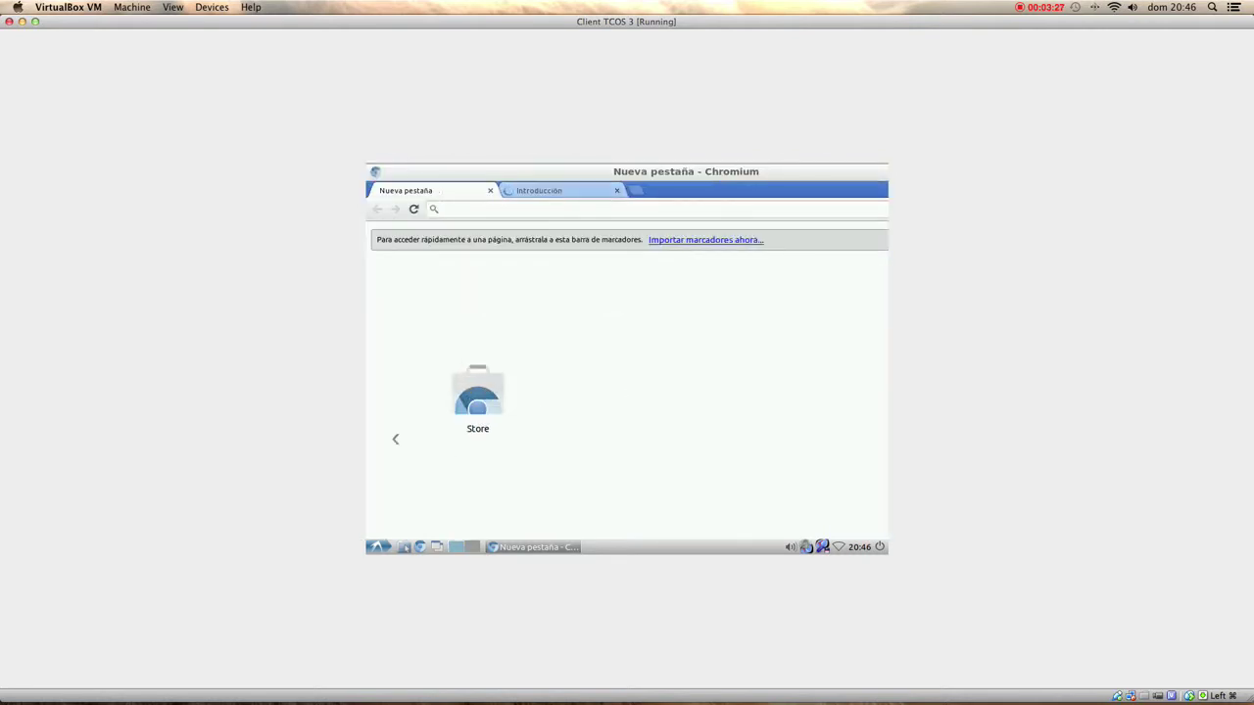
left_click(490, 190)
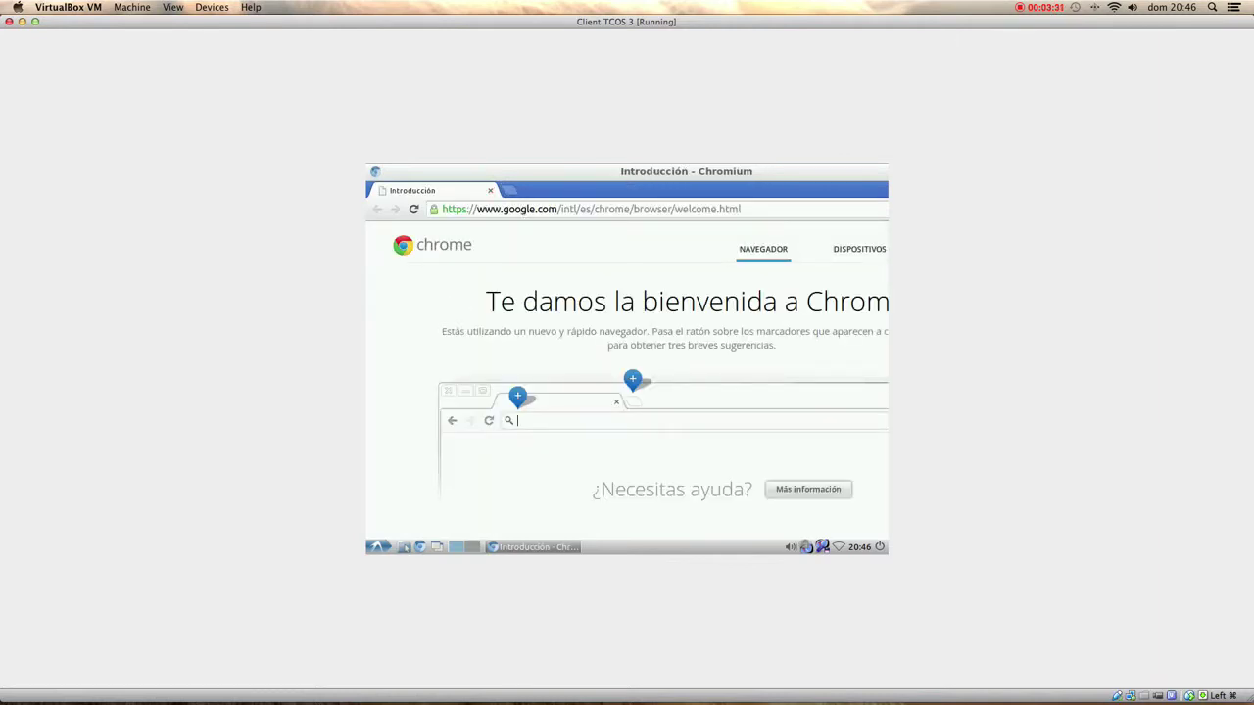
- Trim the address to google.com, search for 'tcos', and leave full screen
left_click_drag(559, 208, 792, 332)
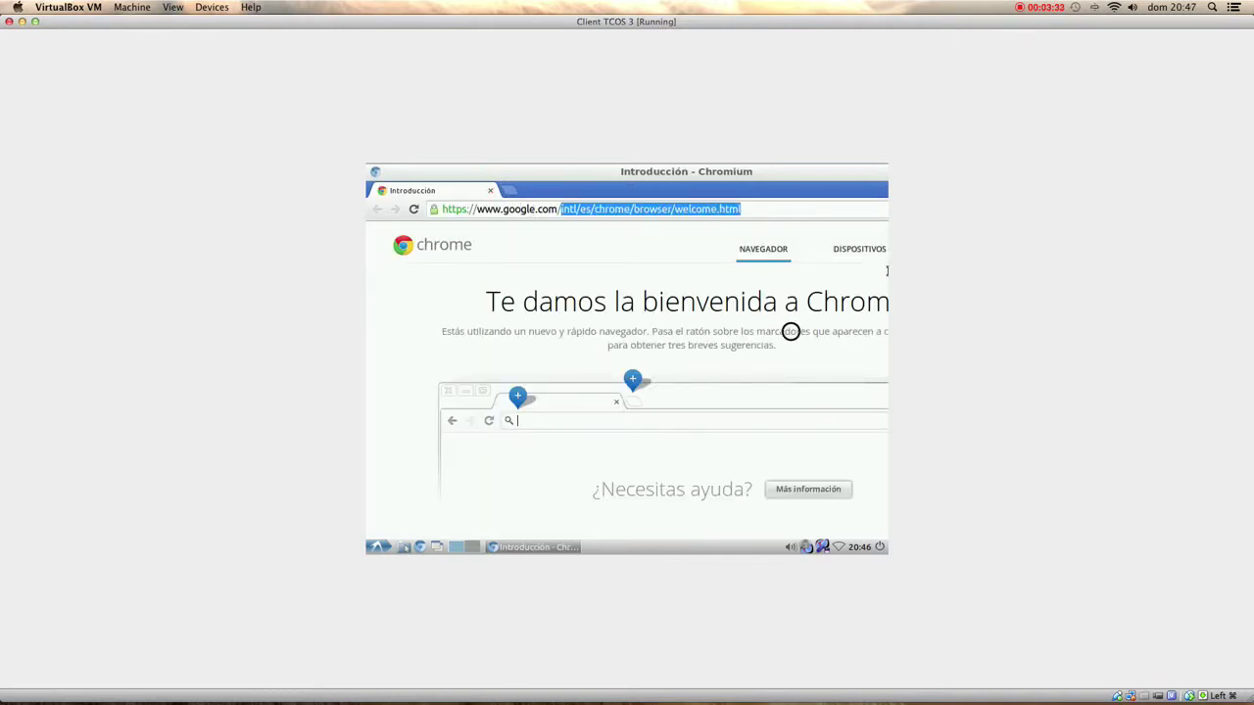
key("BackSpace")
key("Return")
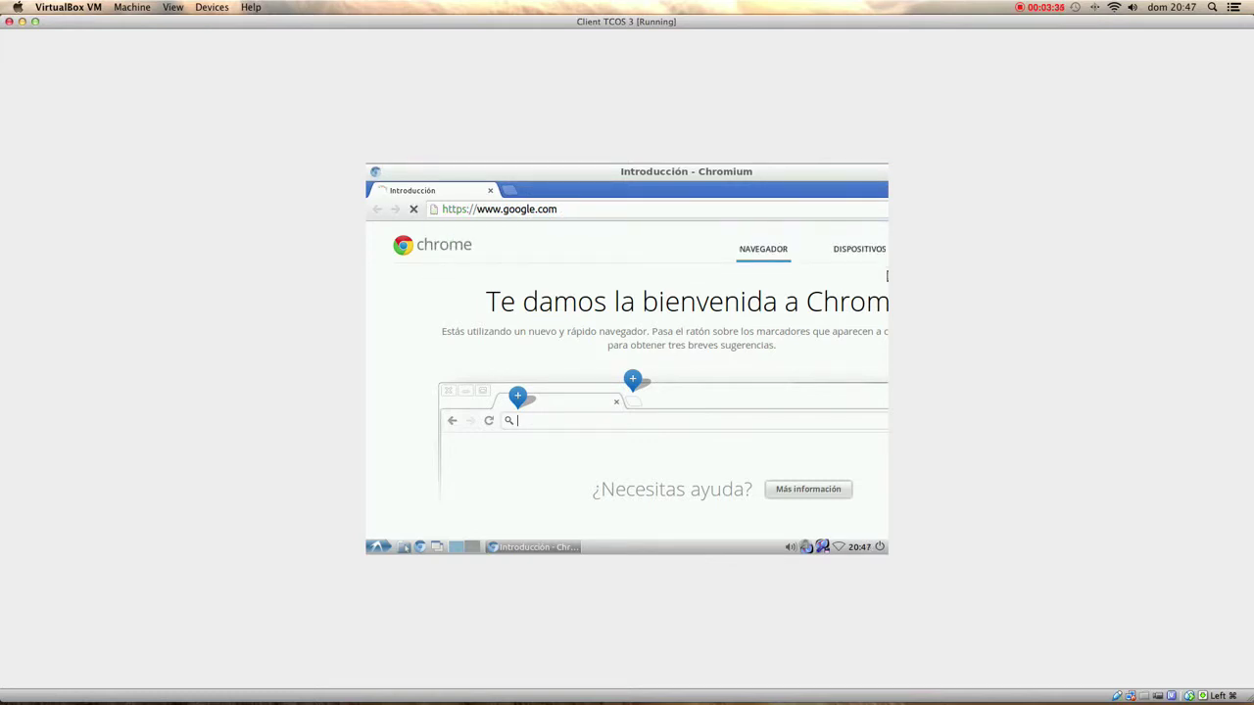
type("tcos")
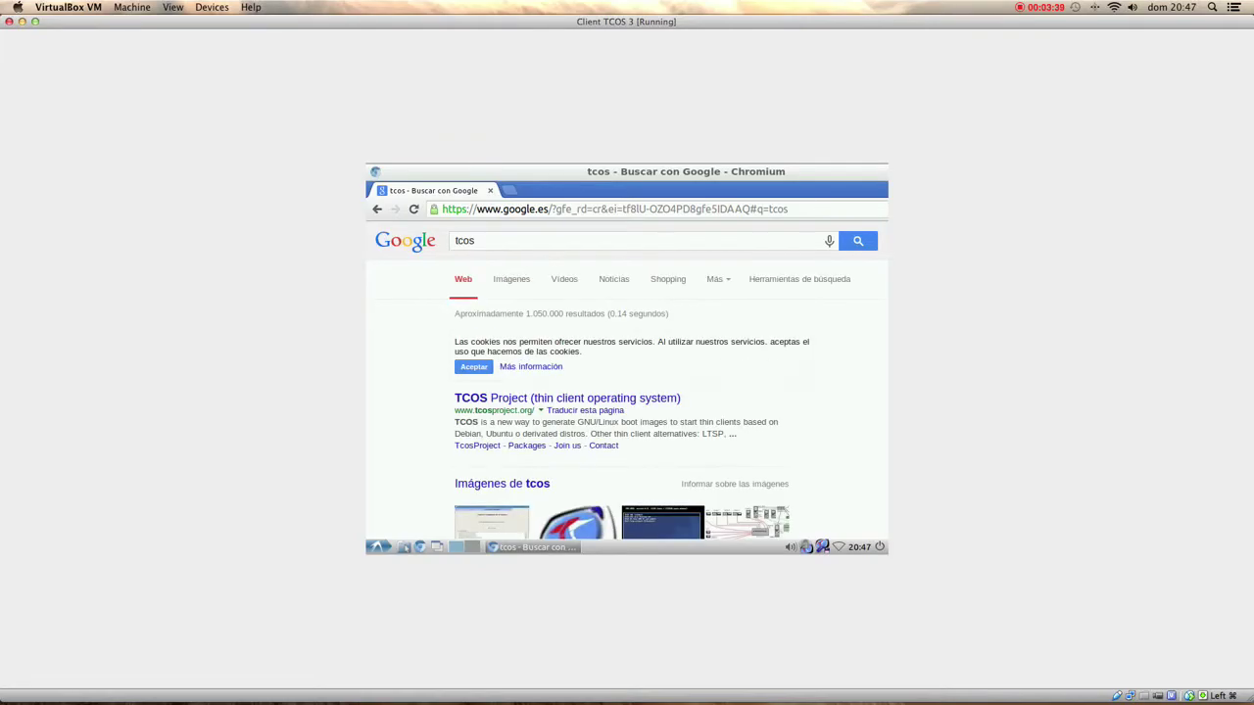
key("super+f")
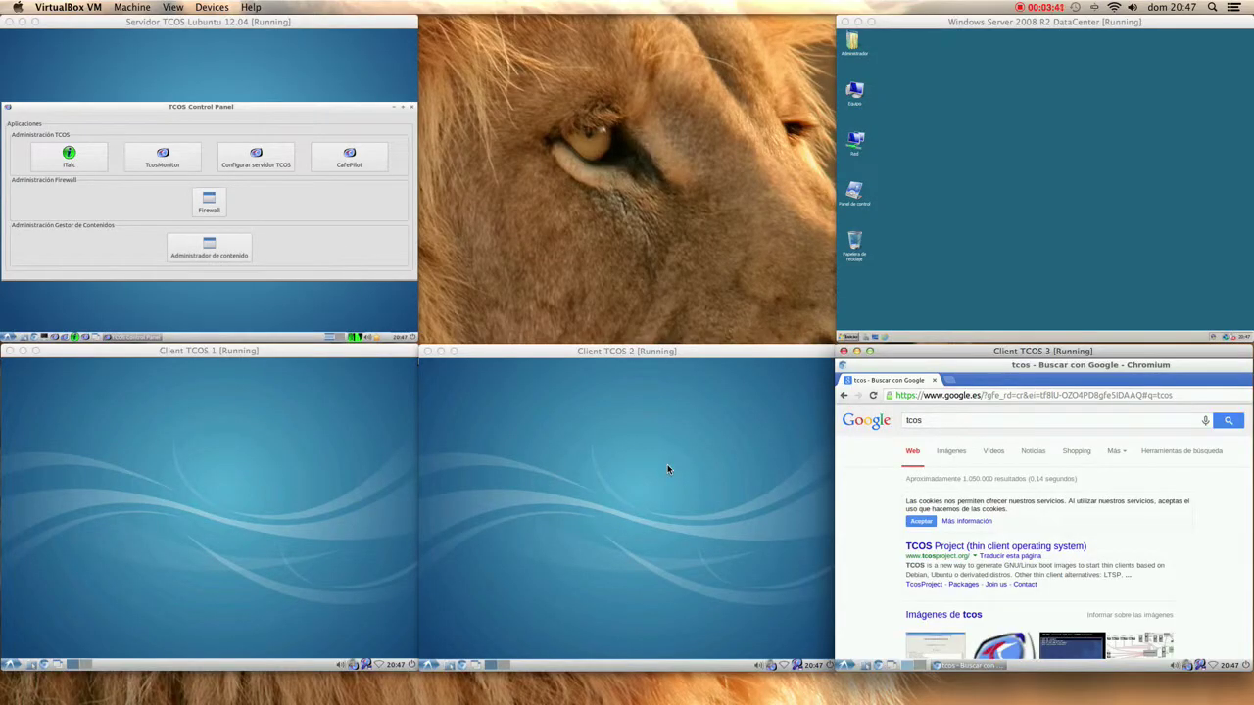
- Launch LibreOffice Writer from the Oficina menu on Client TCOS 2
left_click(668, 469)
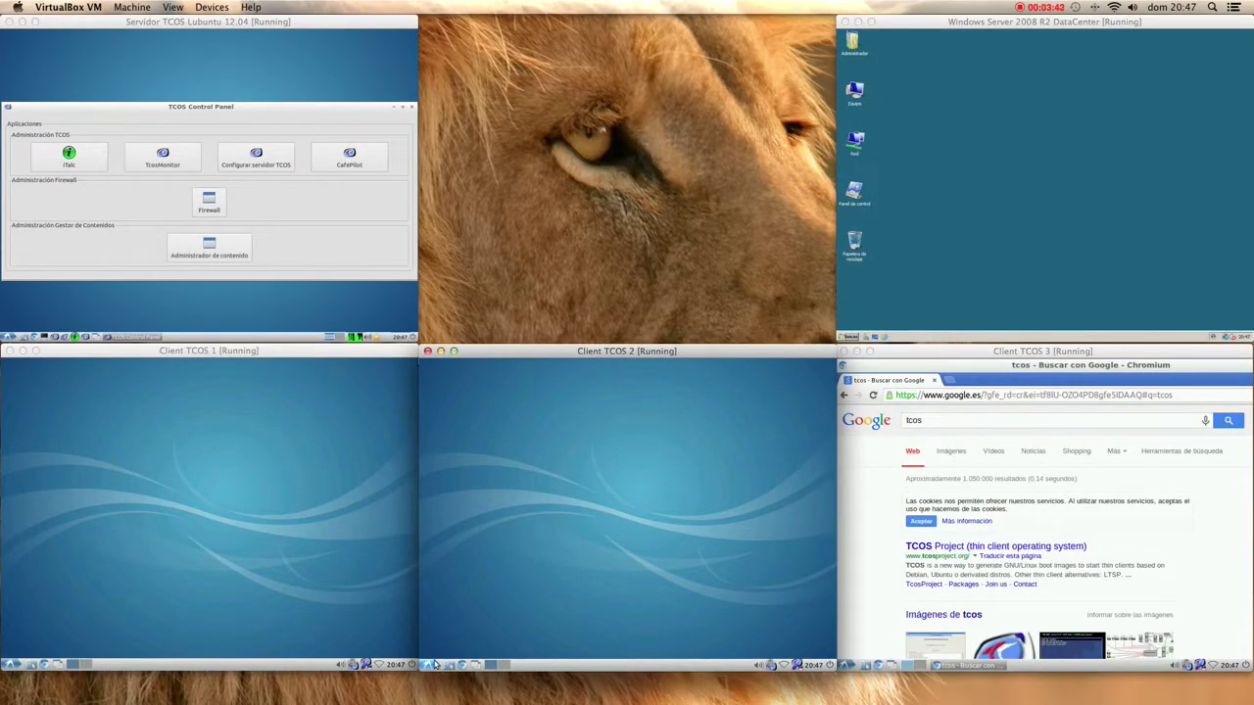
left_click(431, 664)
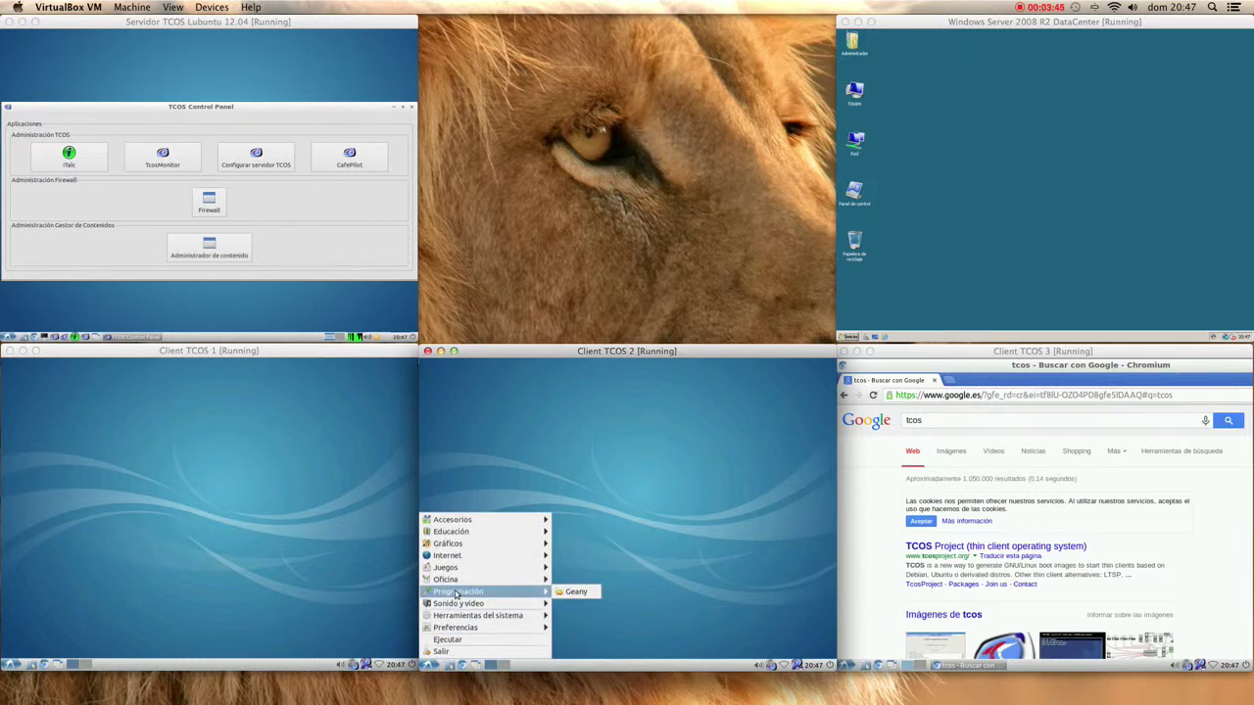
mouse_move(457, 579)
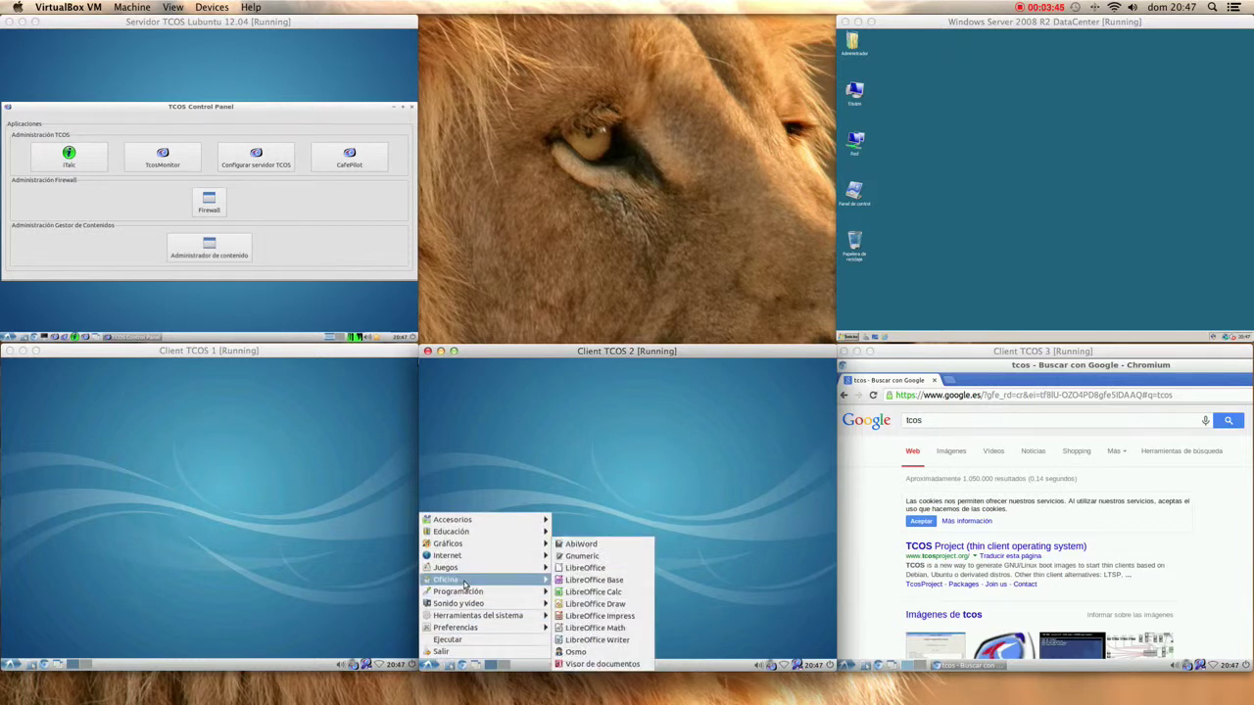
left_click(568, 640)
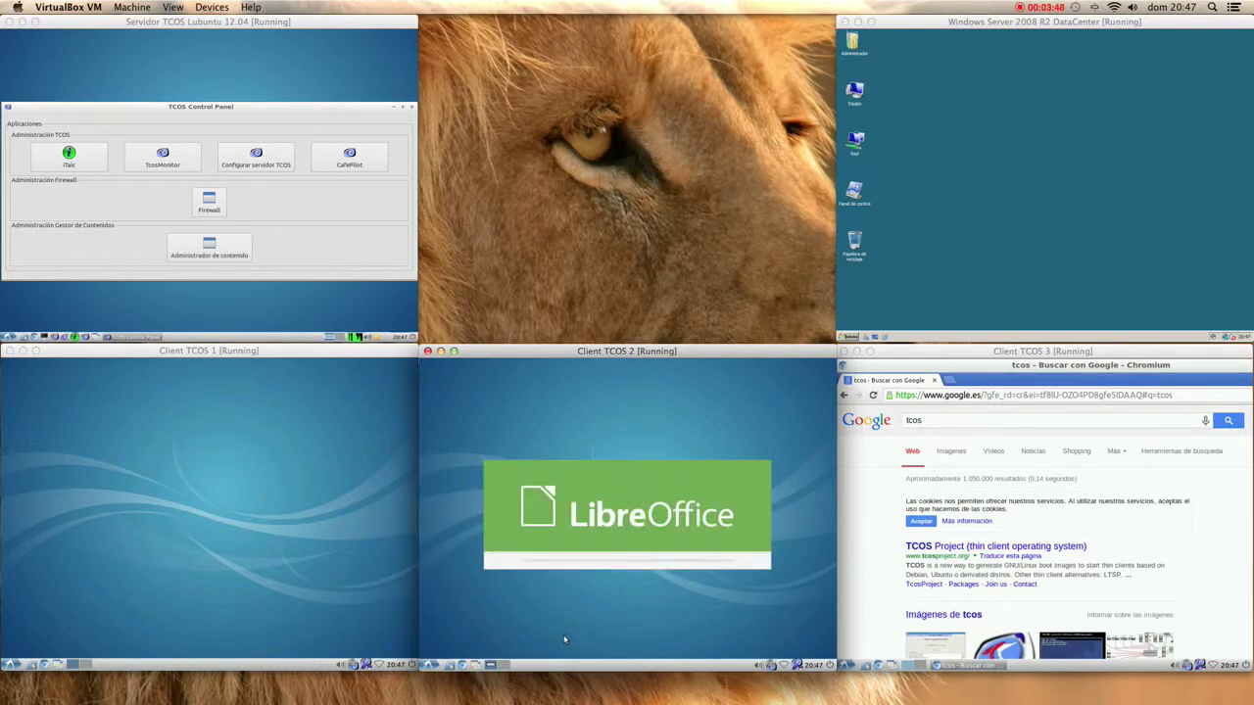
- Open usuario01's home folder in a maximized file manager on Client TCOS 1
left_click(304, 488)
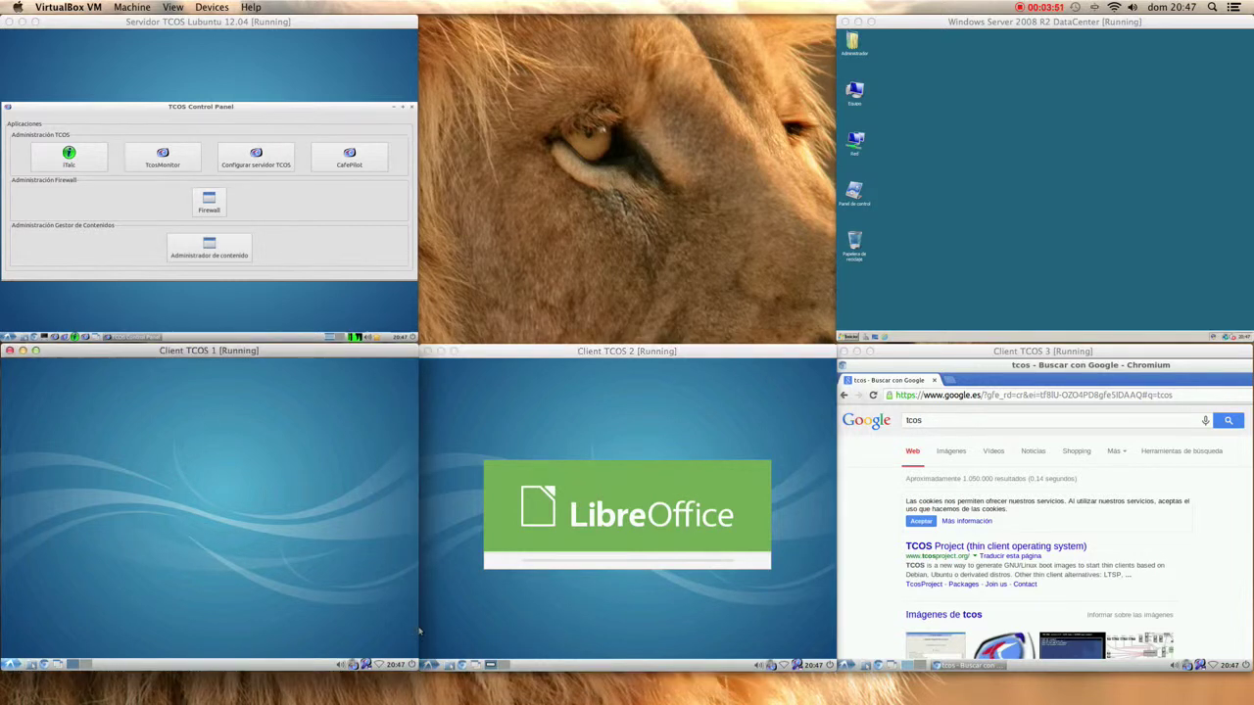
left_click(32, 665)
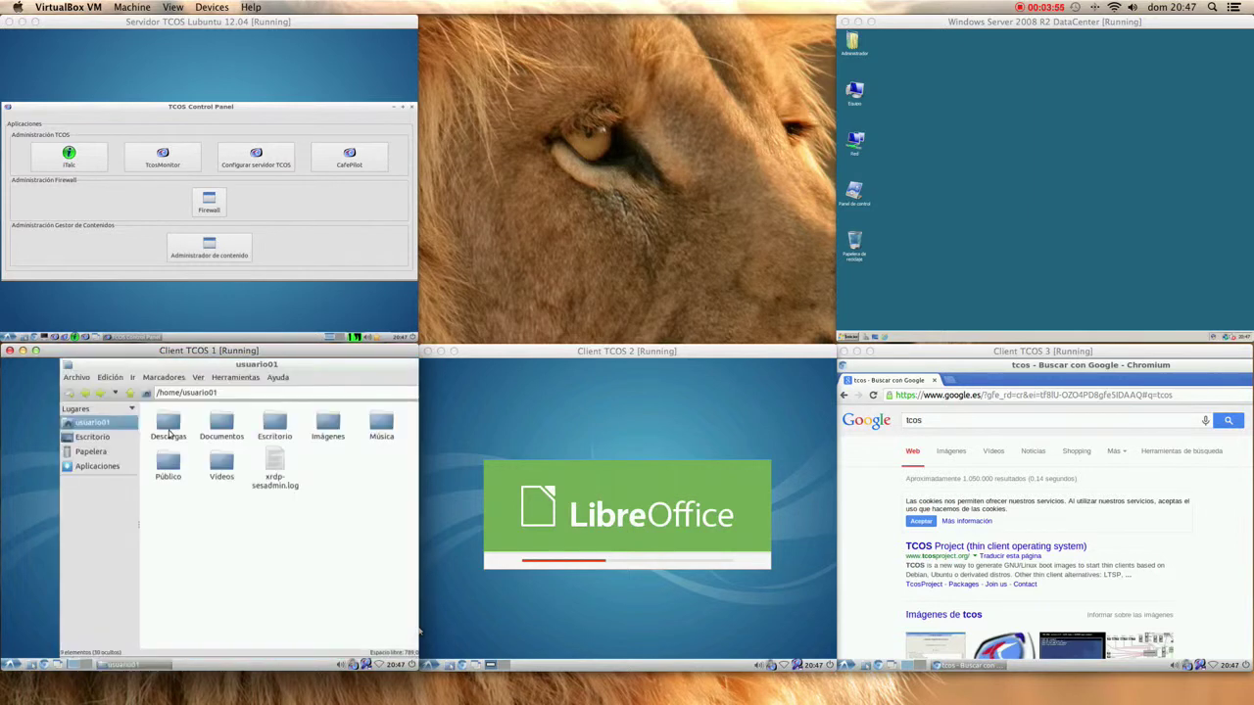
double_click(232, 363)
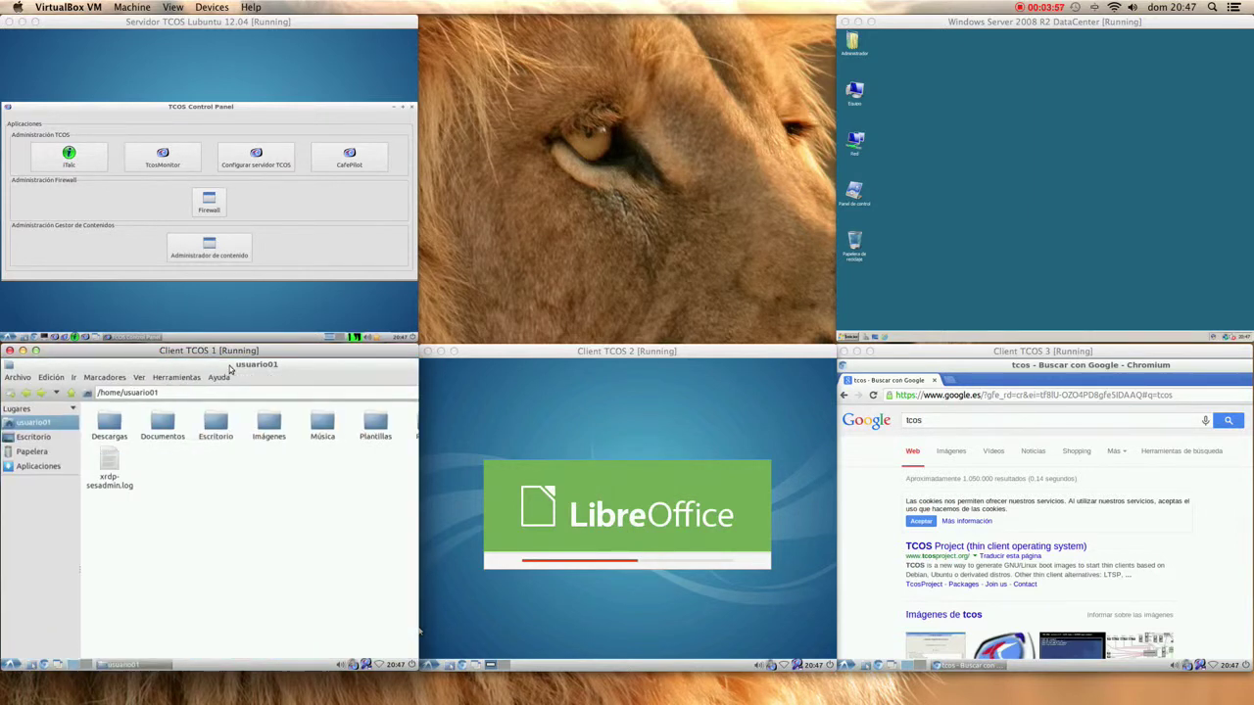
left_click(450, 480)
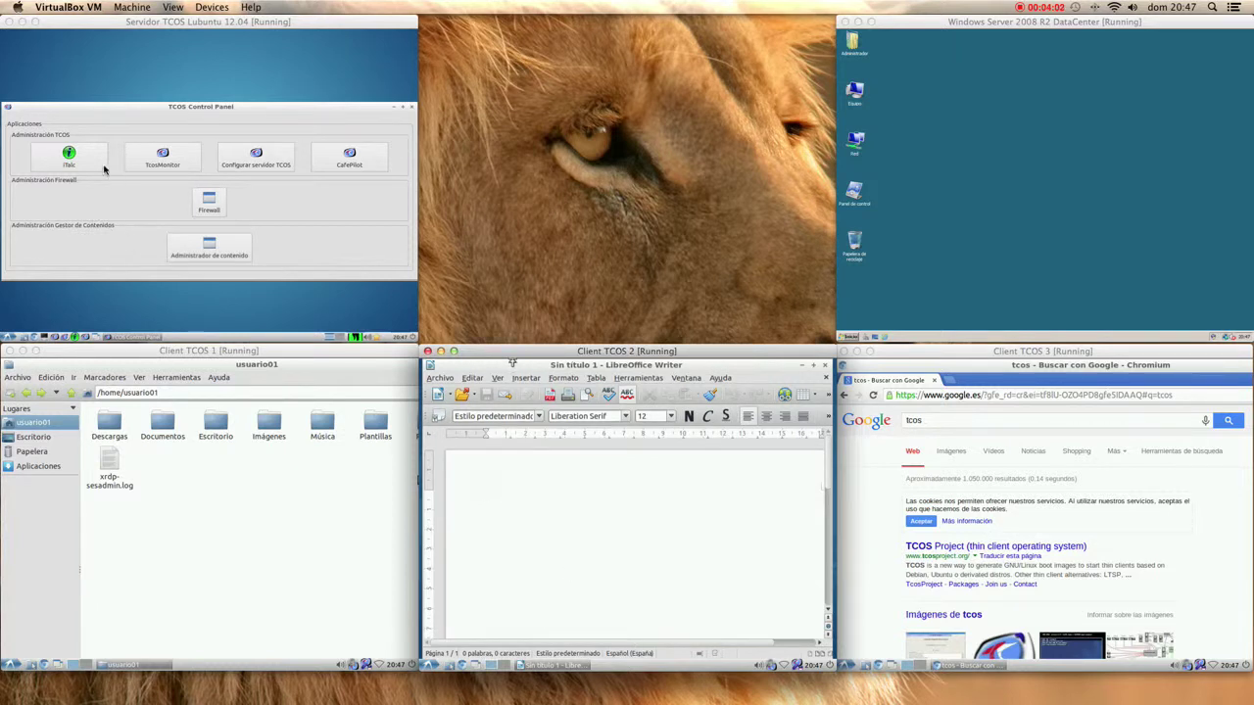
- Launch iTALC from the server's TCOS Control Panel and type 'Proba d'escriptori remot desde el equip servidor' in Client TCOS 2's Writer
left_click(72, 164)
left_click(73, 165)
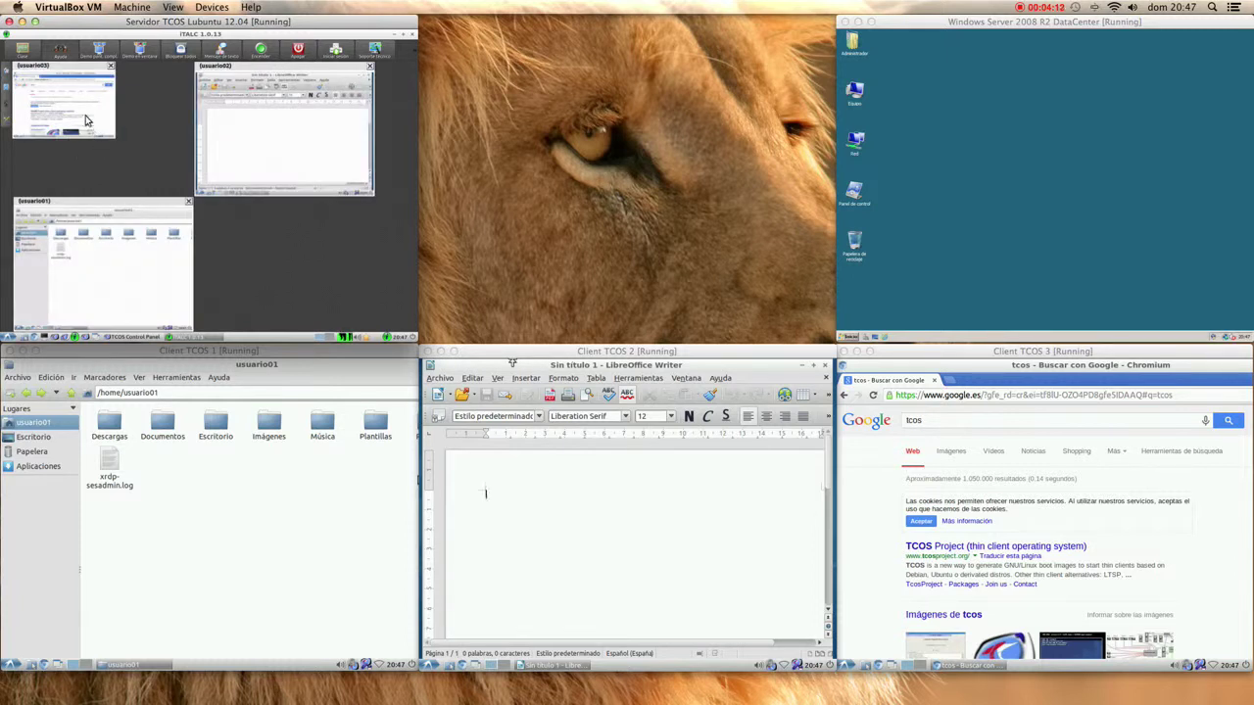
left_click(573, 522)
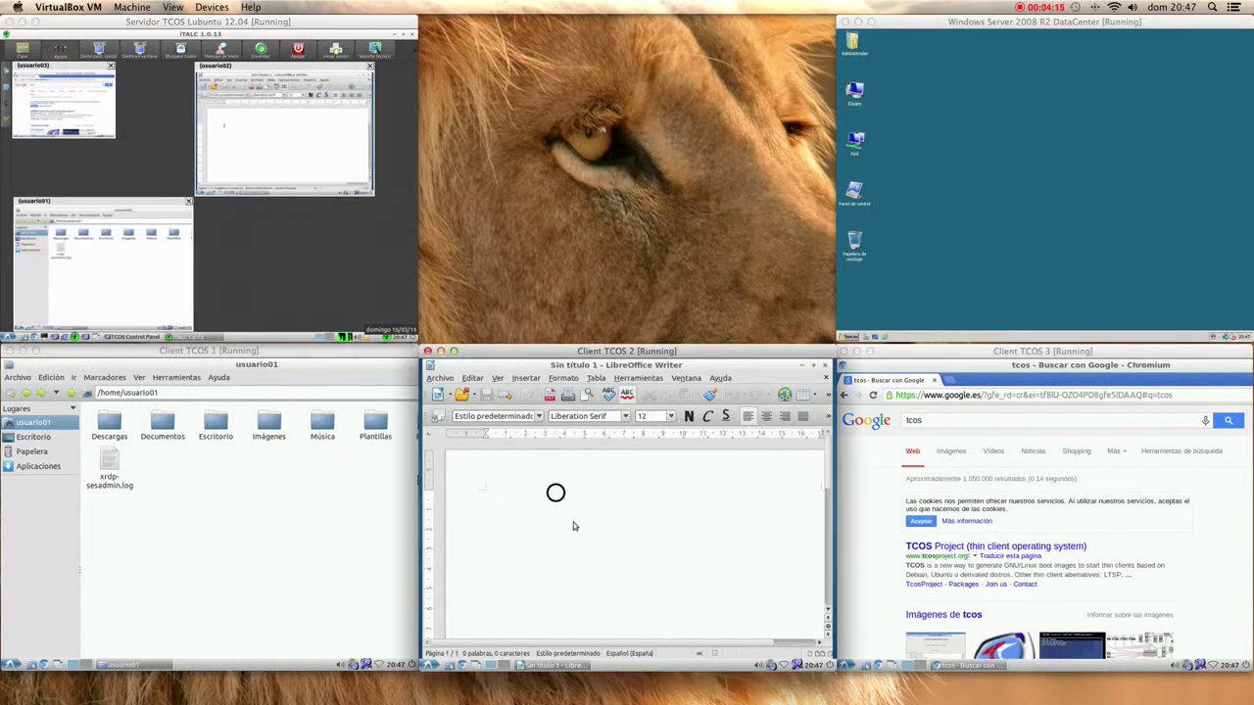
type("Proba d")
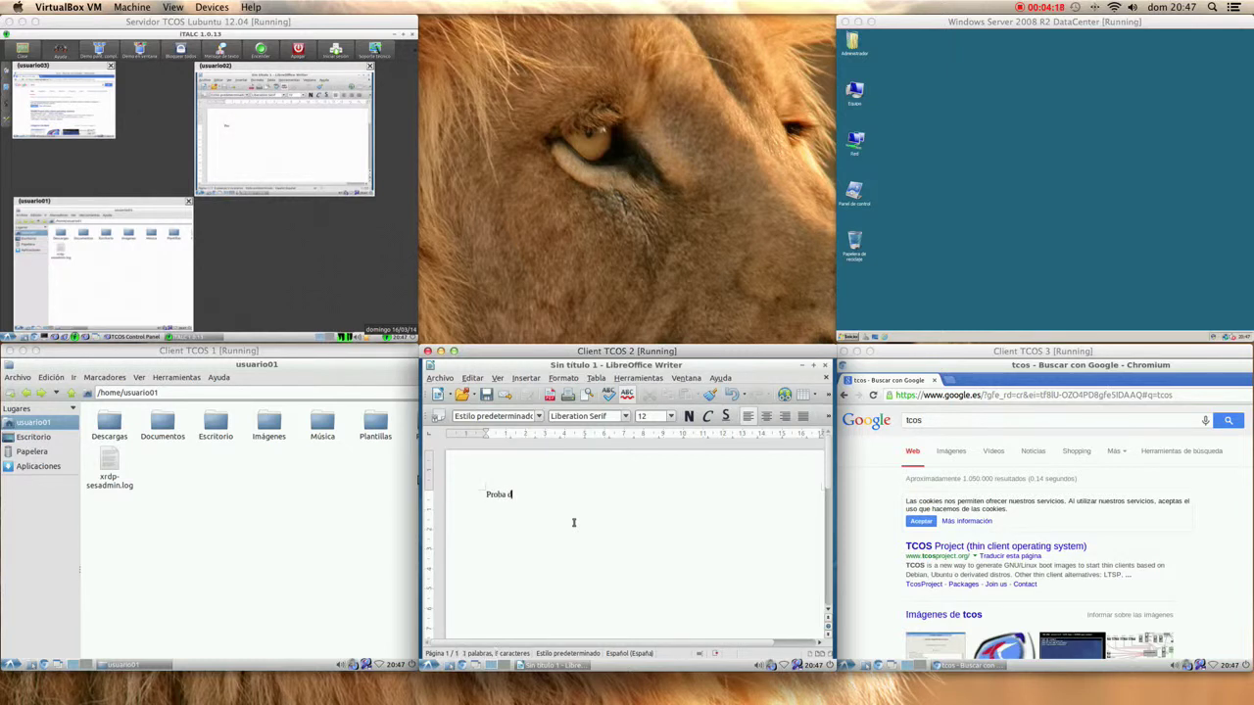
type("'escriptori remot desd")
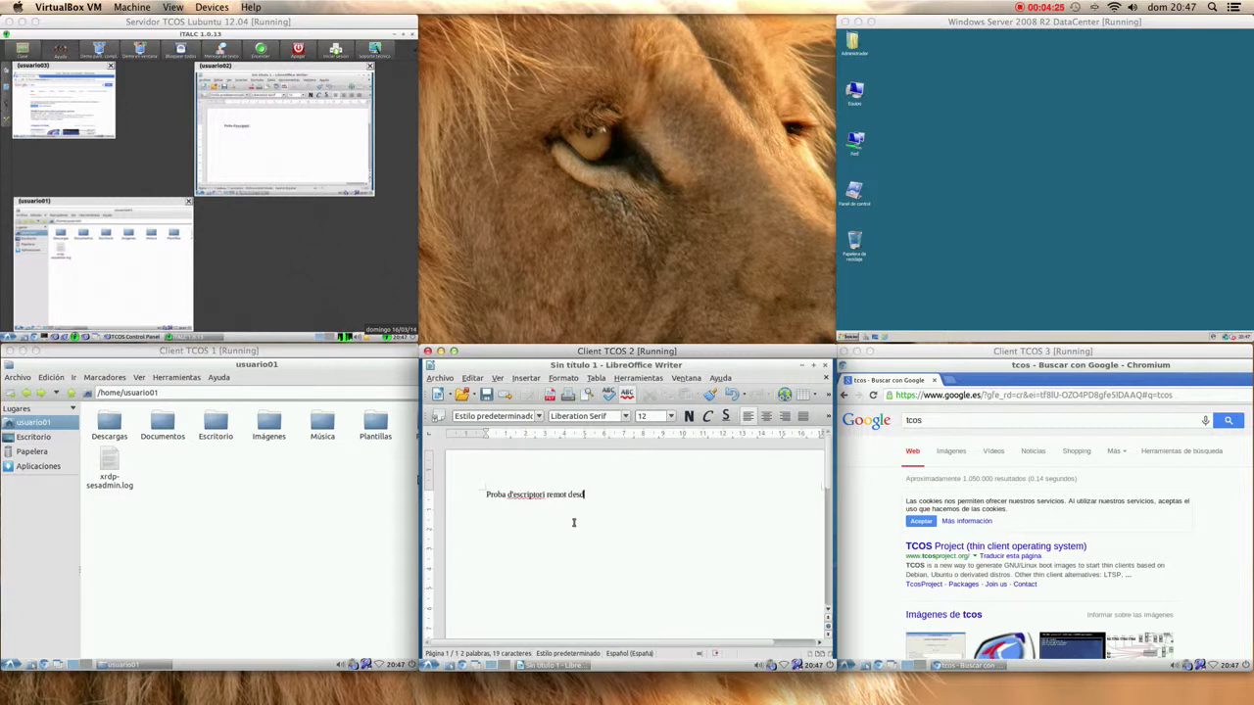
type("e el equip servidor")
left_click(269, 151)
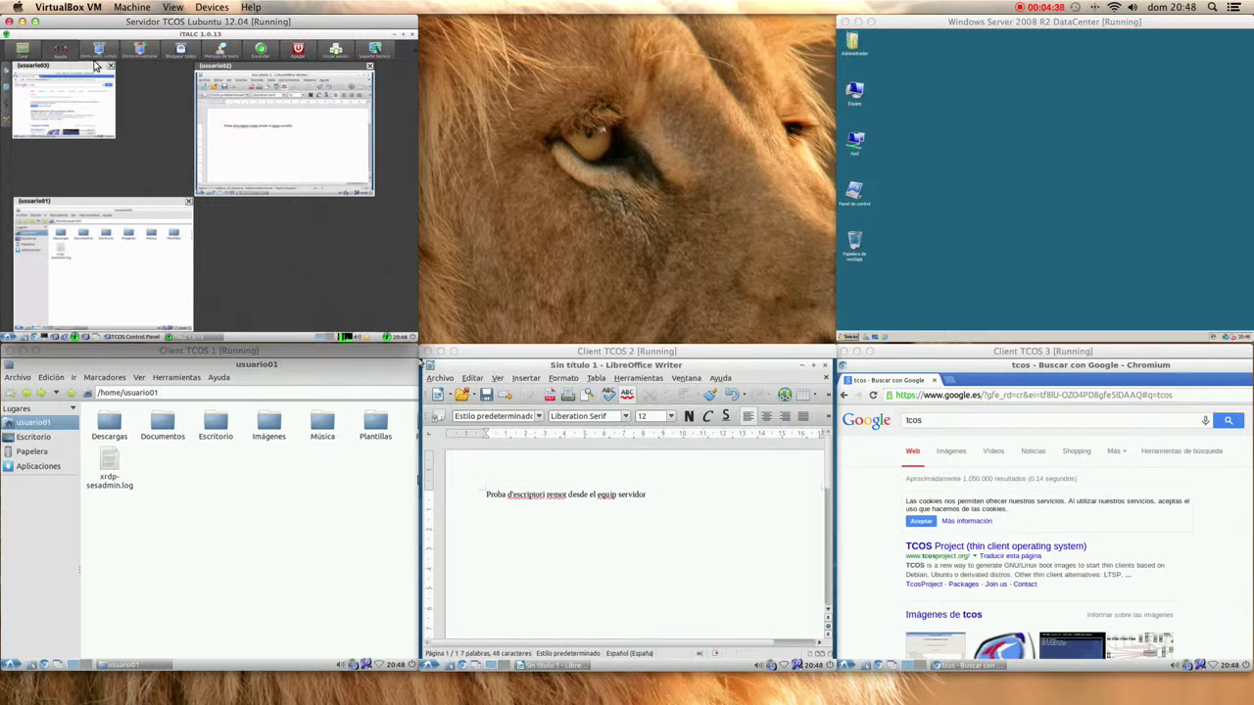
right_click(304, 115)
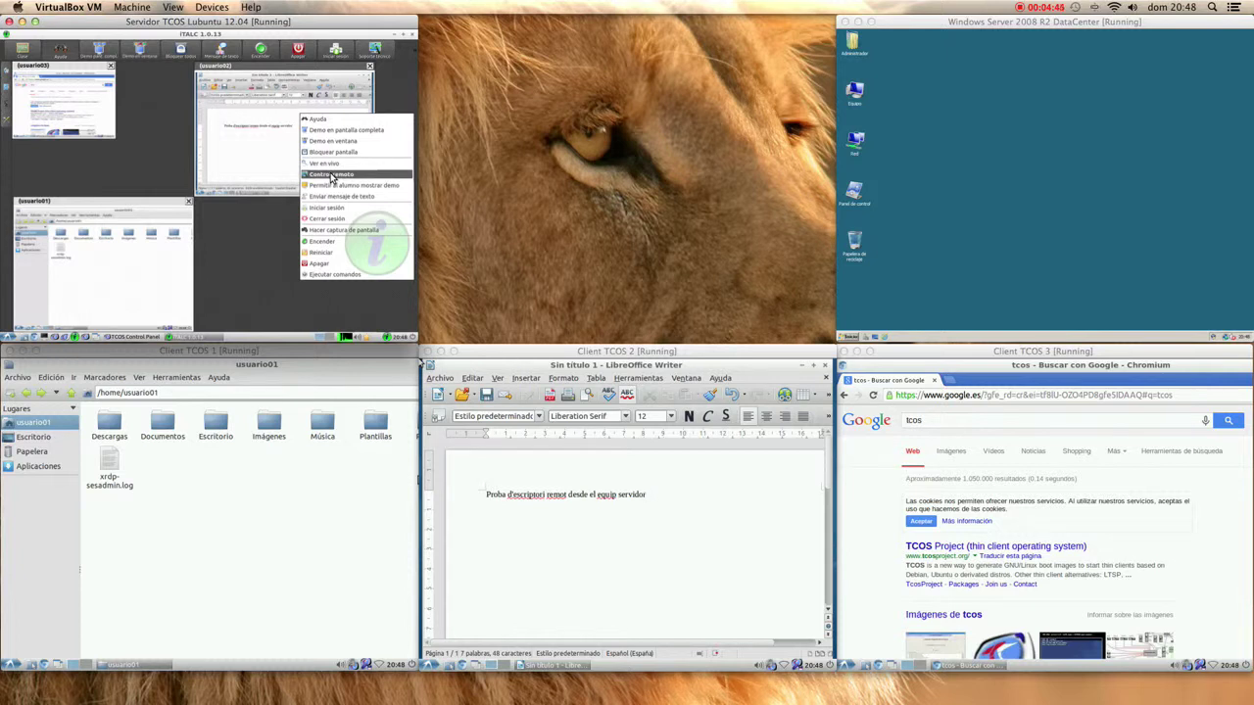
- Take remote control of usuario02 in iTALC and type 'Ara es el monitor de l'aula qui te el control de l'equip client'
left_click(331, 176)
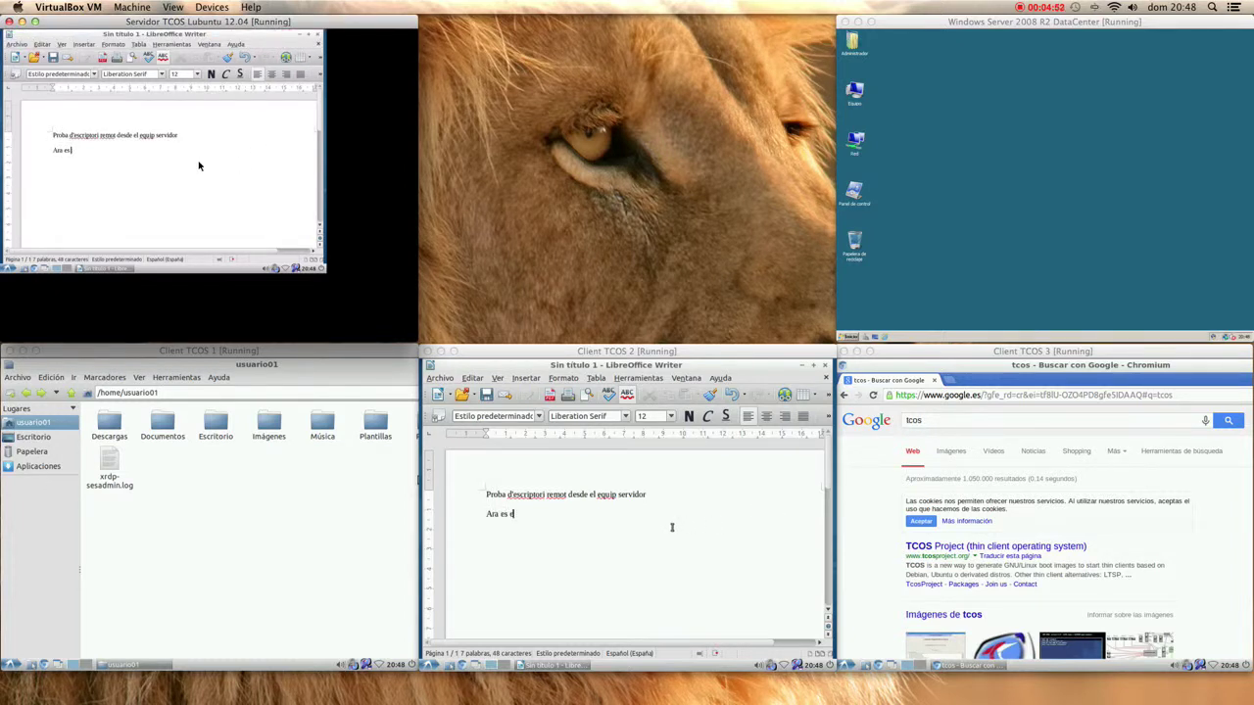
type("l monitor de l'aula qui te")
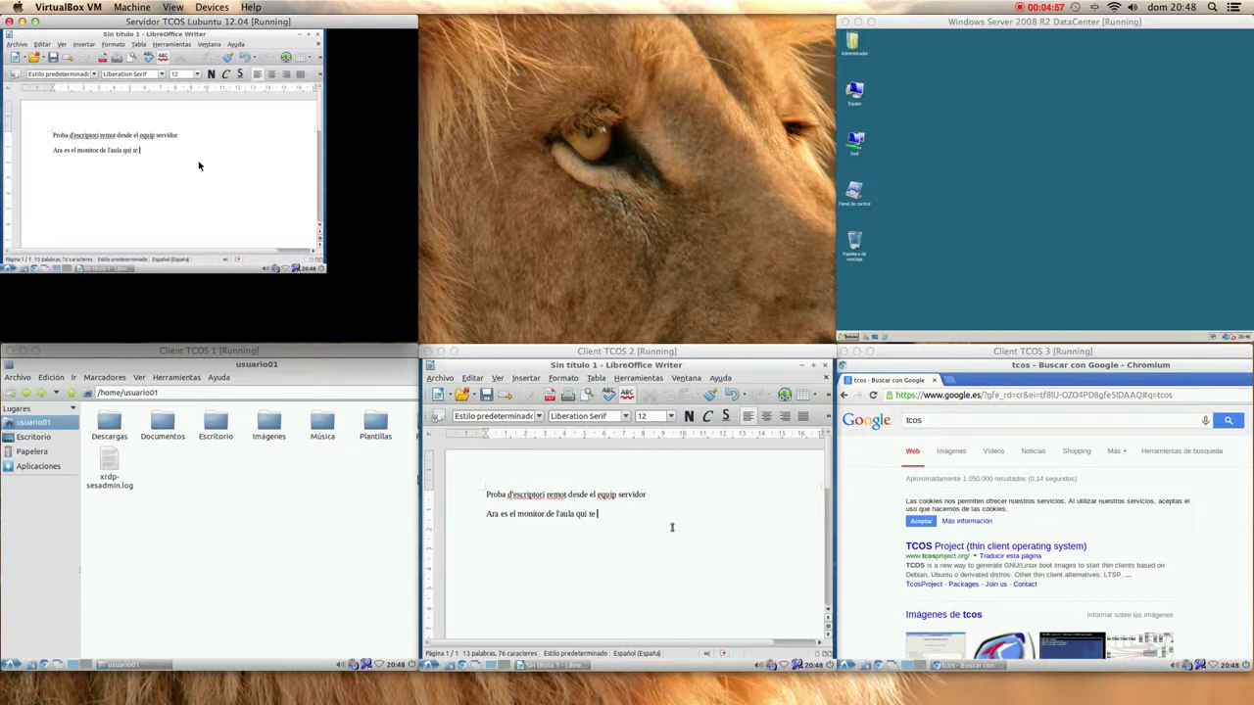
type(" el control de l'eq")
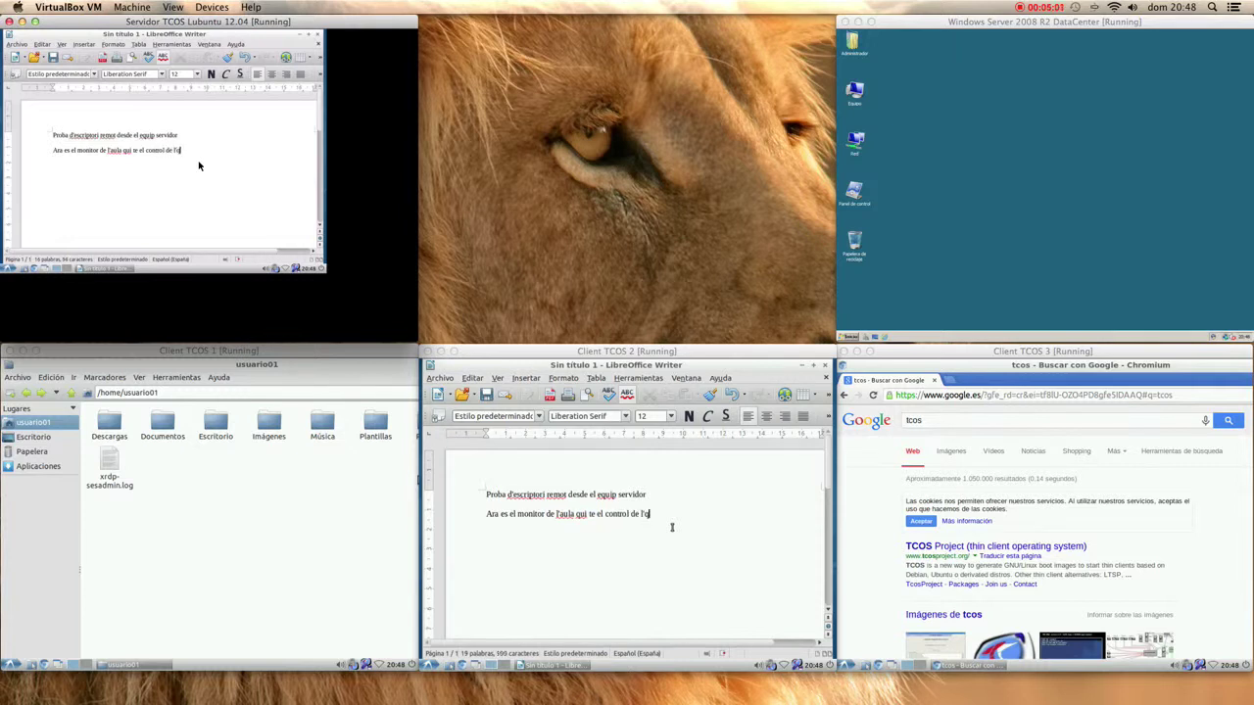
type("uip client")
mouse_move(294, 32)
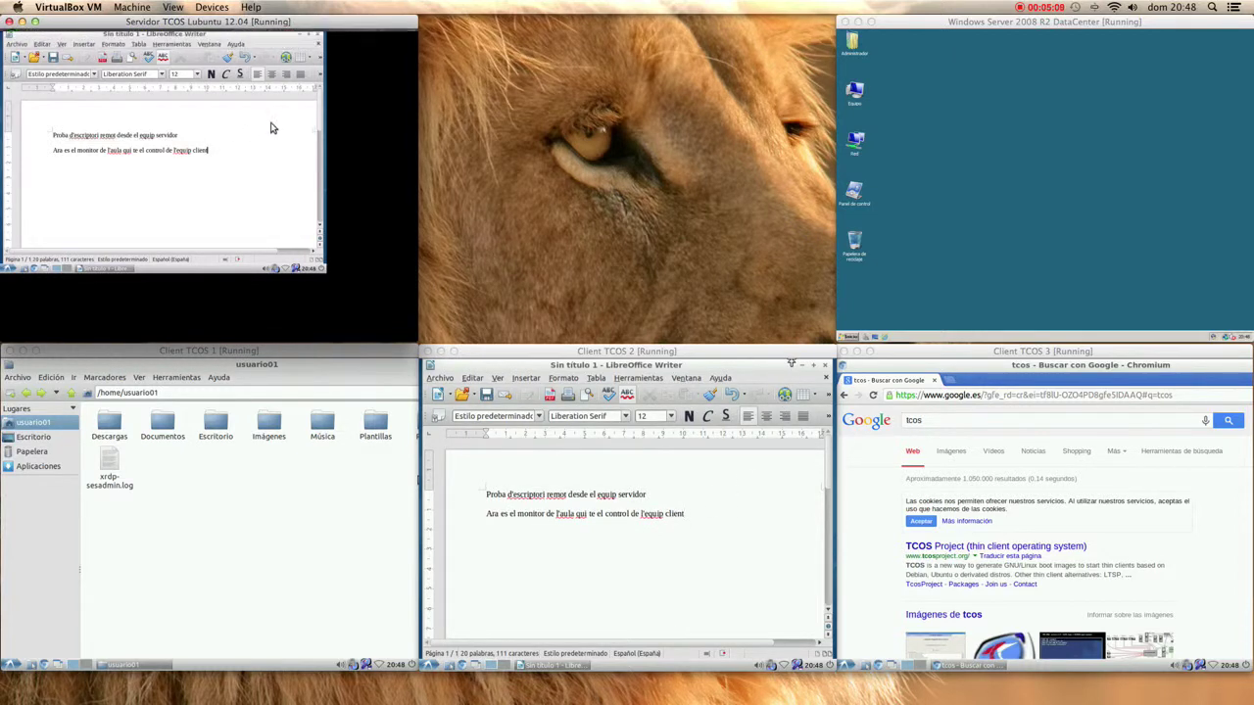
left_click(687, 556)
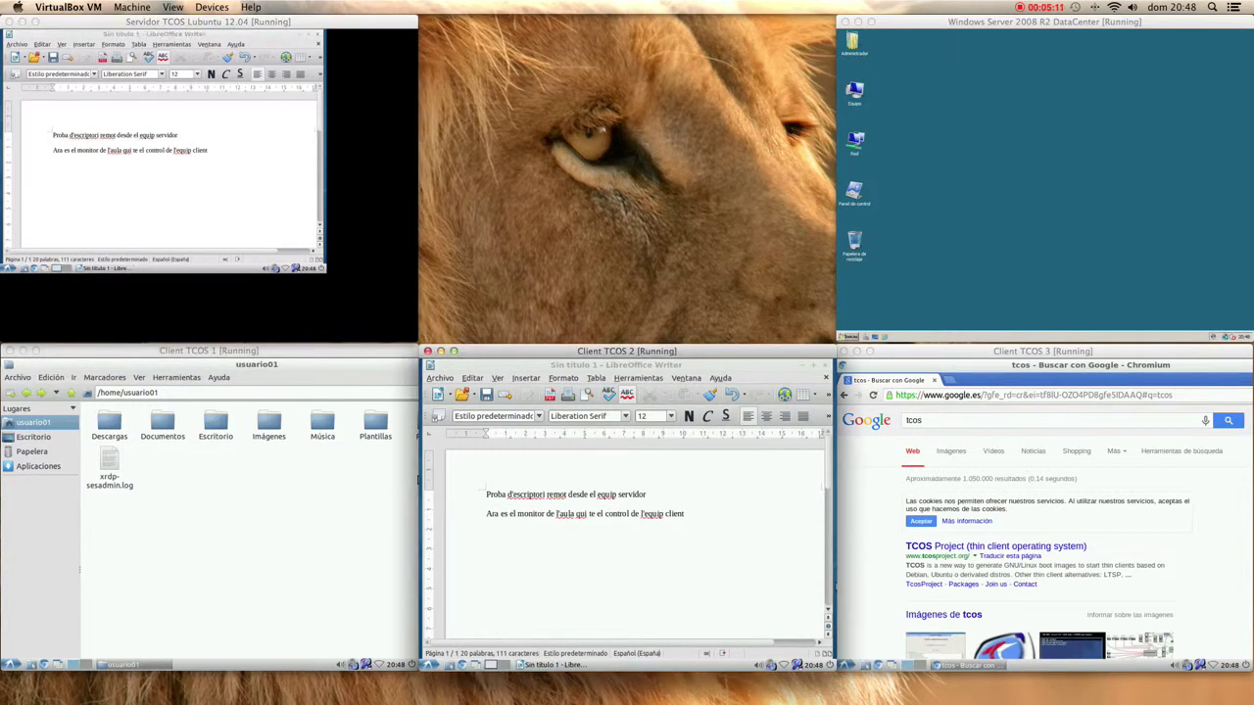
- Type 'Ara es el equip client qui te el control del seu equip mentres el monitor el vigila' on Client TCOS 2, then close the server's live view
left_click(775, 558)
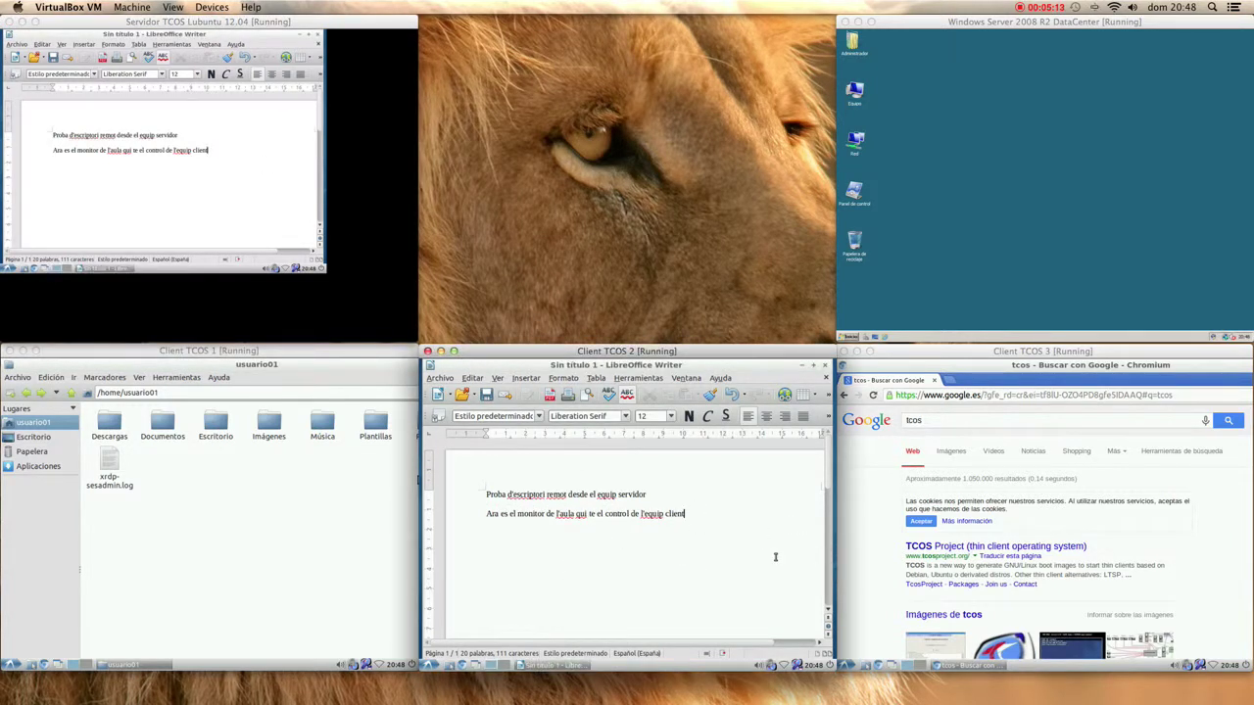
type("Ara es el equip client qui te el")
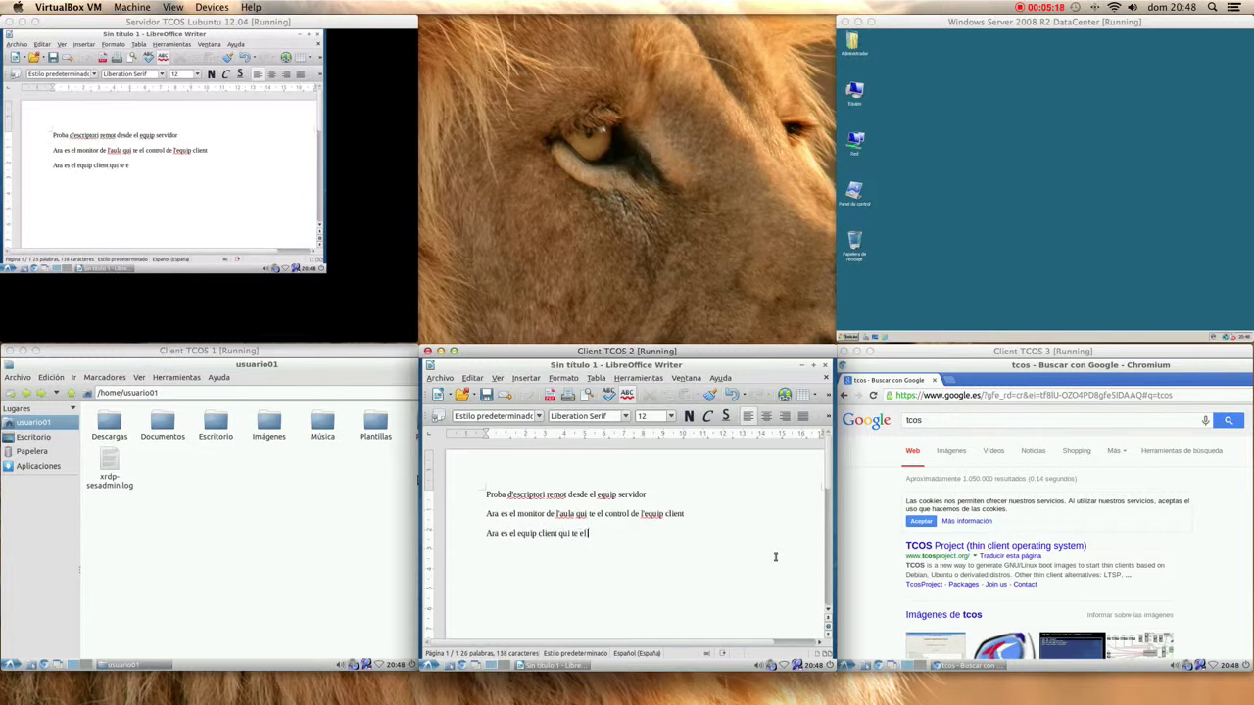
type(" control del seu equip mentres e")
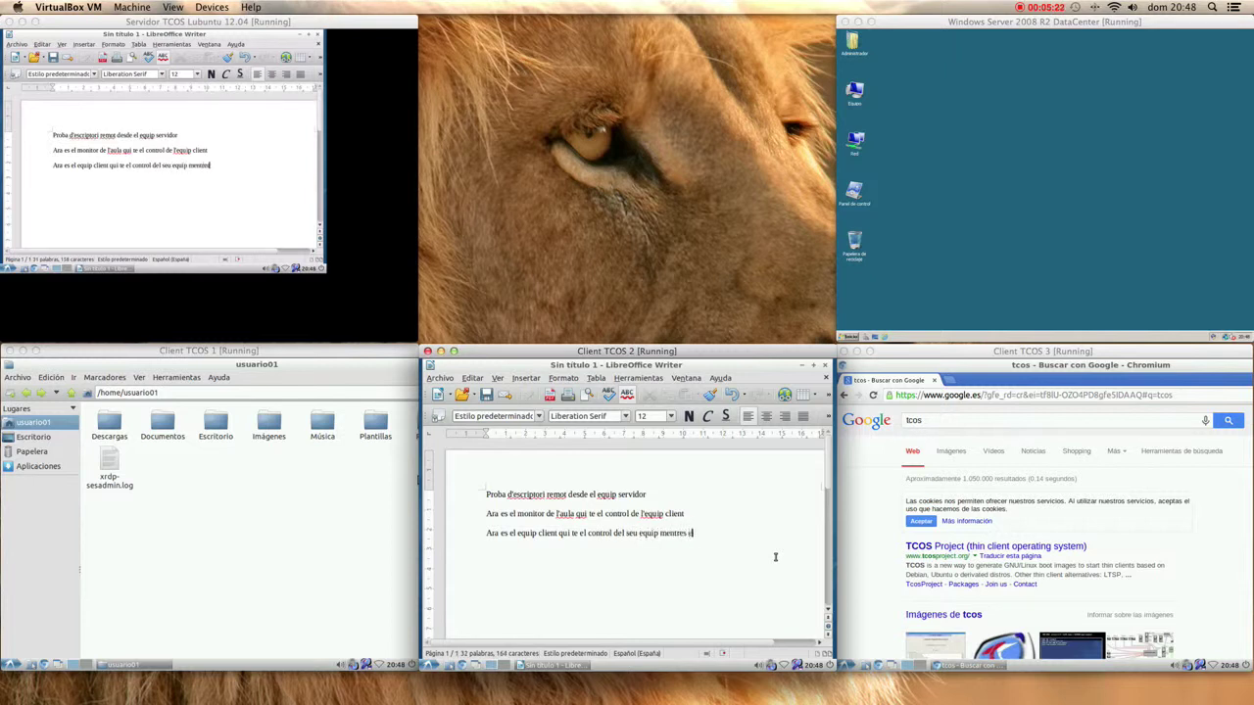
type("l monitor el vigila nd")
type("és a a")
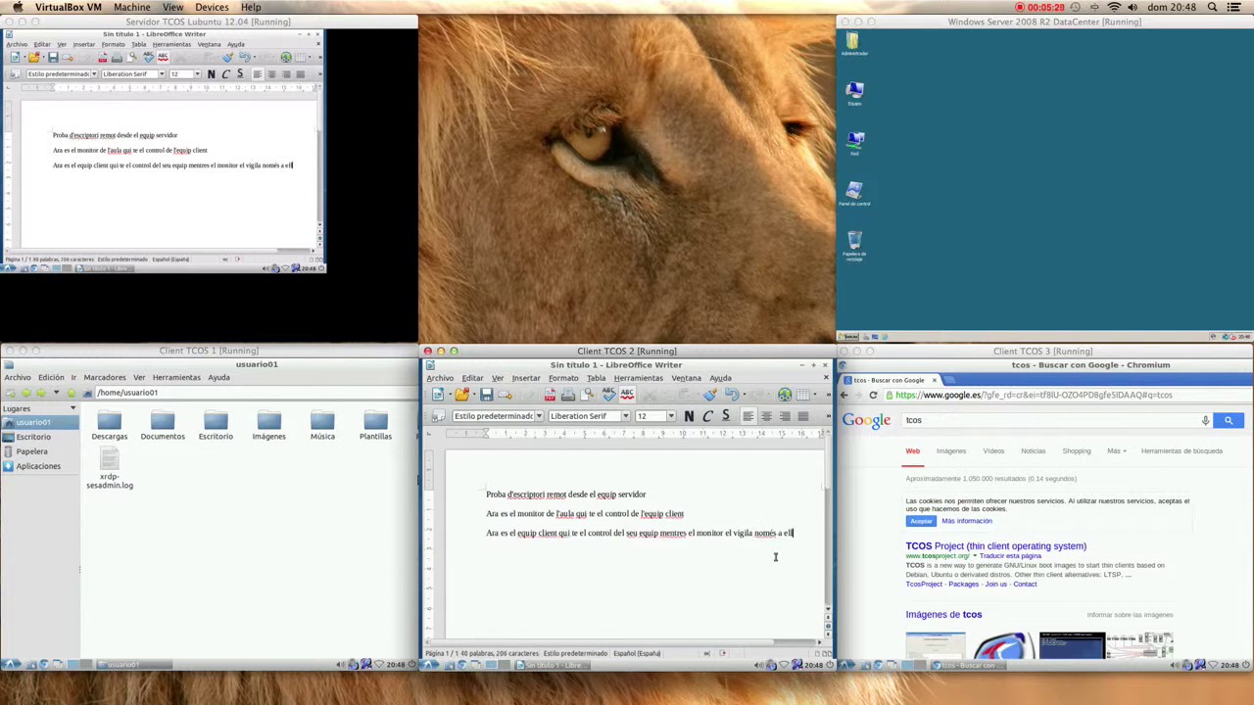
left_click(312, 58)
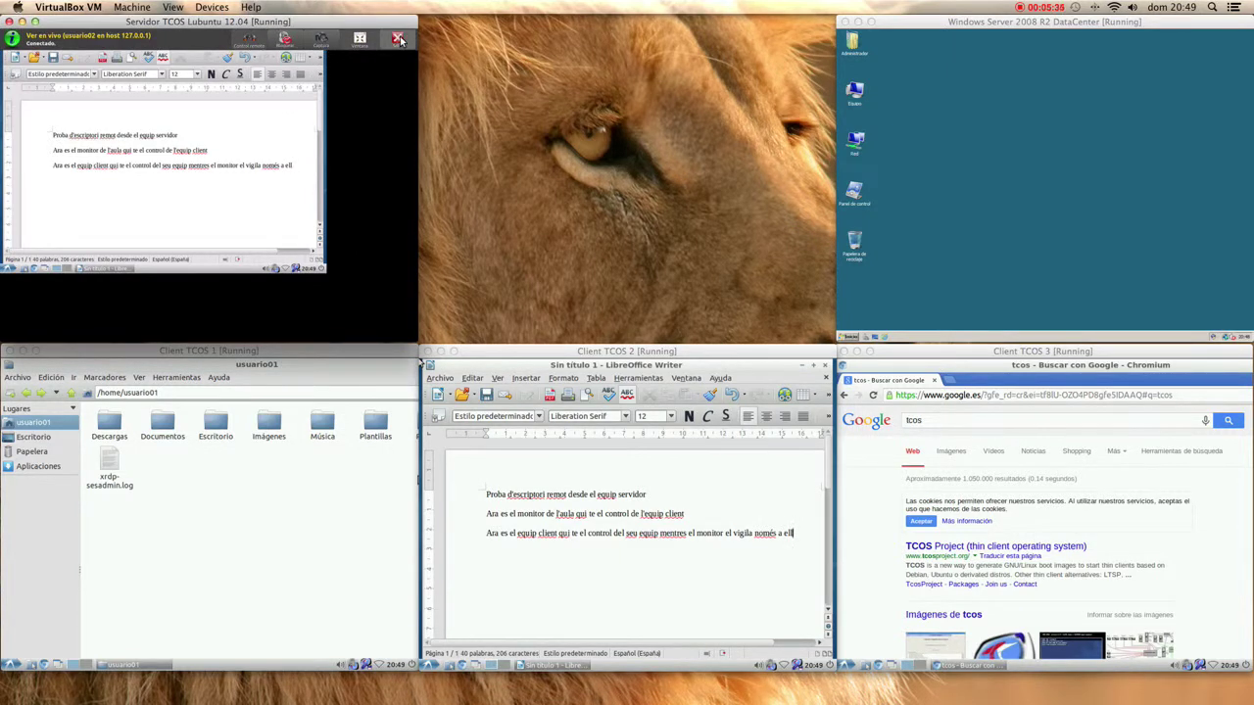
left_click(397, 39)
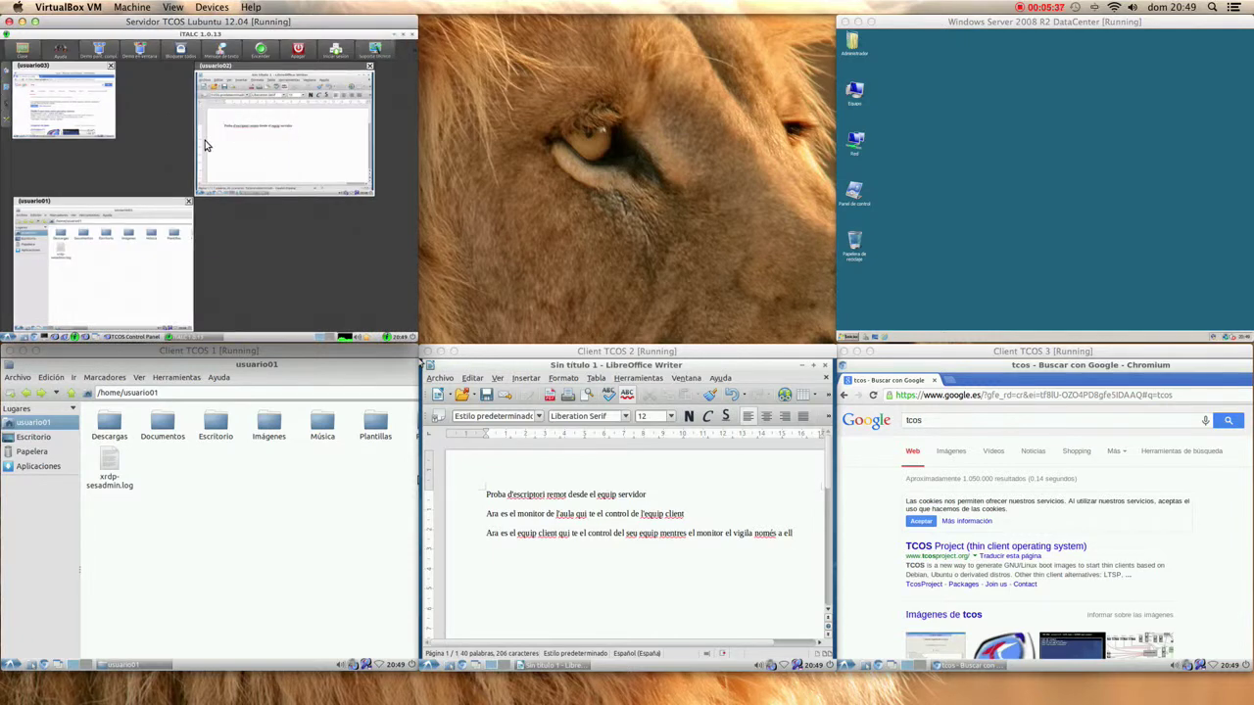
- Open the Documentos folder on Client TCOS 1, then bring Client TCOS 2's Writer into focus
left_click(363, 476)
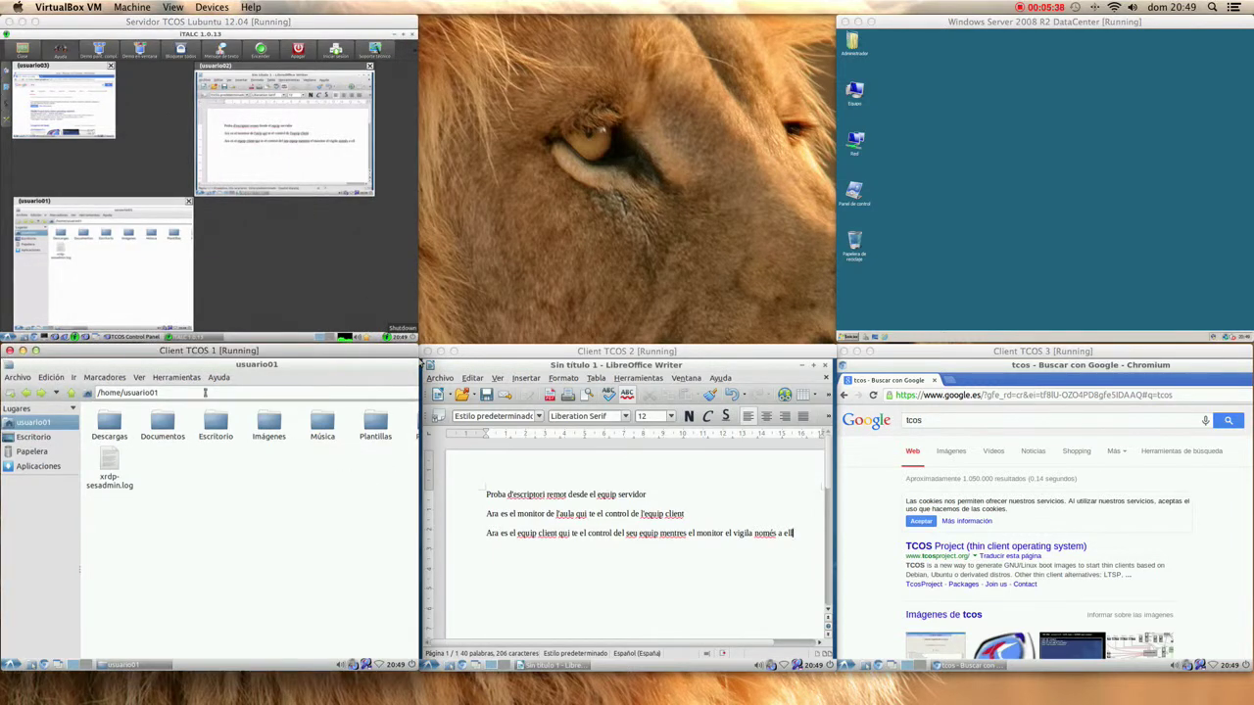
double_click(159, 420)
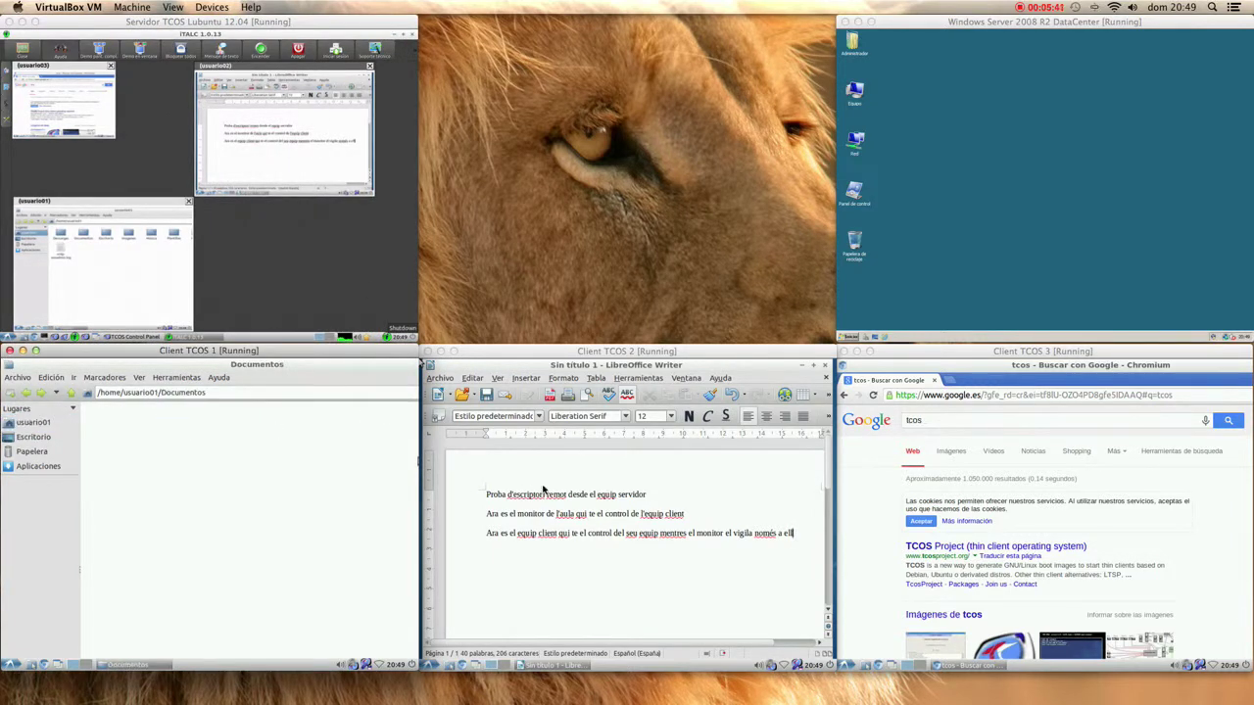
left_click(419, 362)
left_click(439, 377)
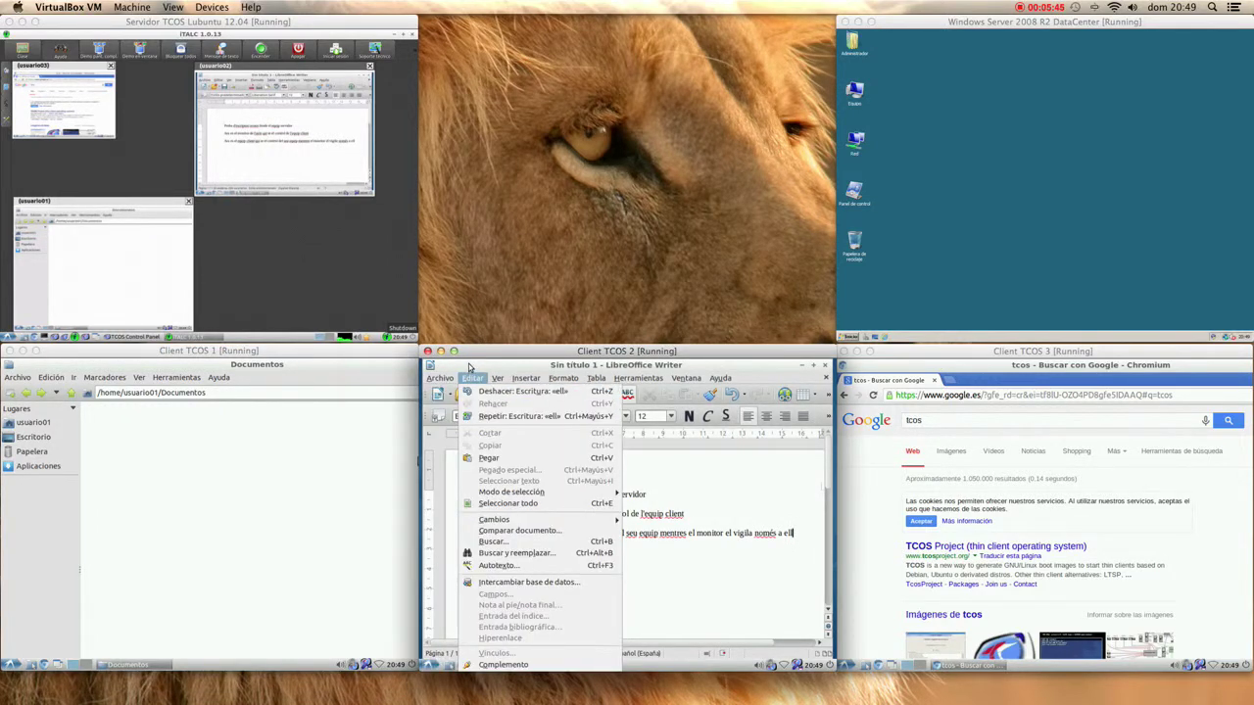
left_click(470, 367)
- Close Client TCOS 2's Writer document with Cerrar sin guardar, then start iTALC's demo broadcast
right_click(469, 367)
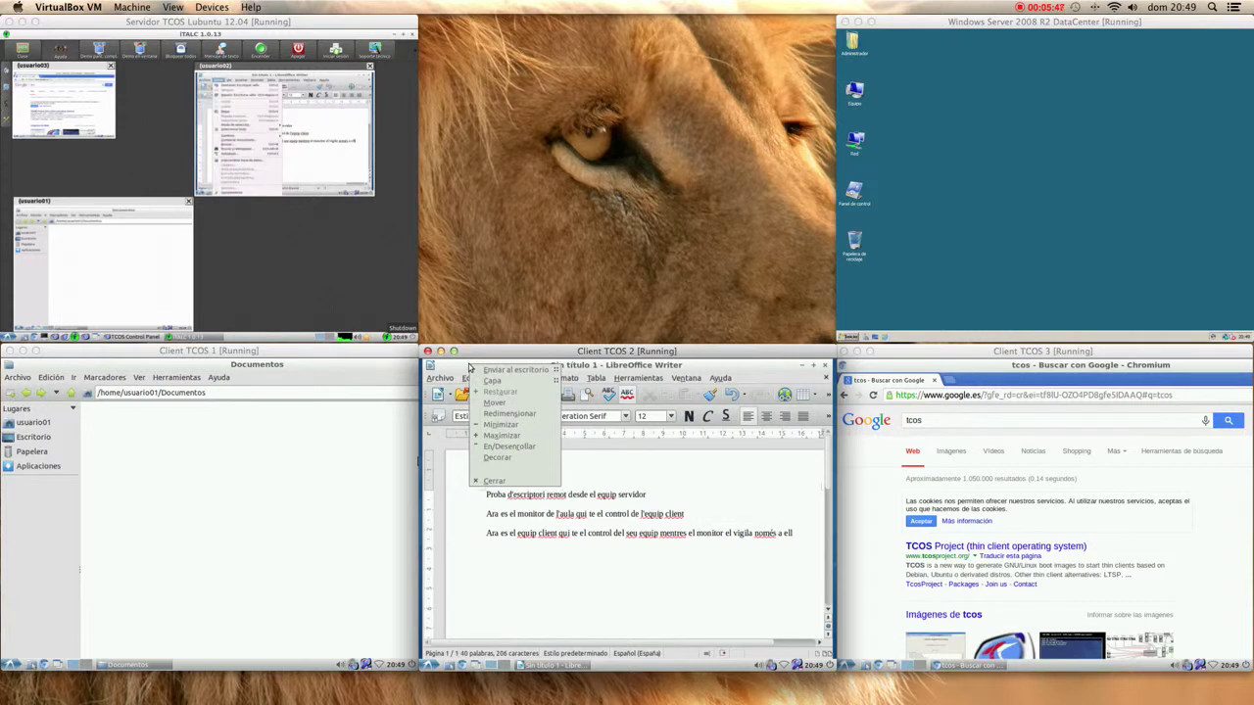
left_click(540, 481)
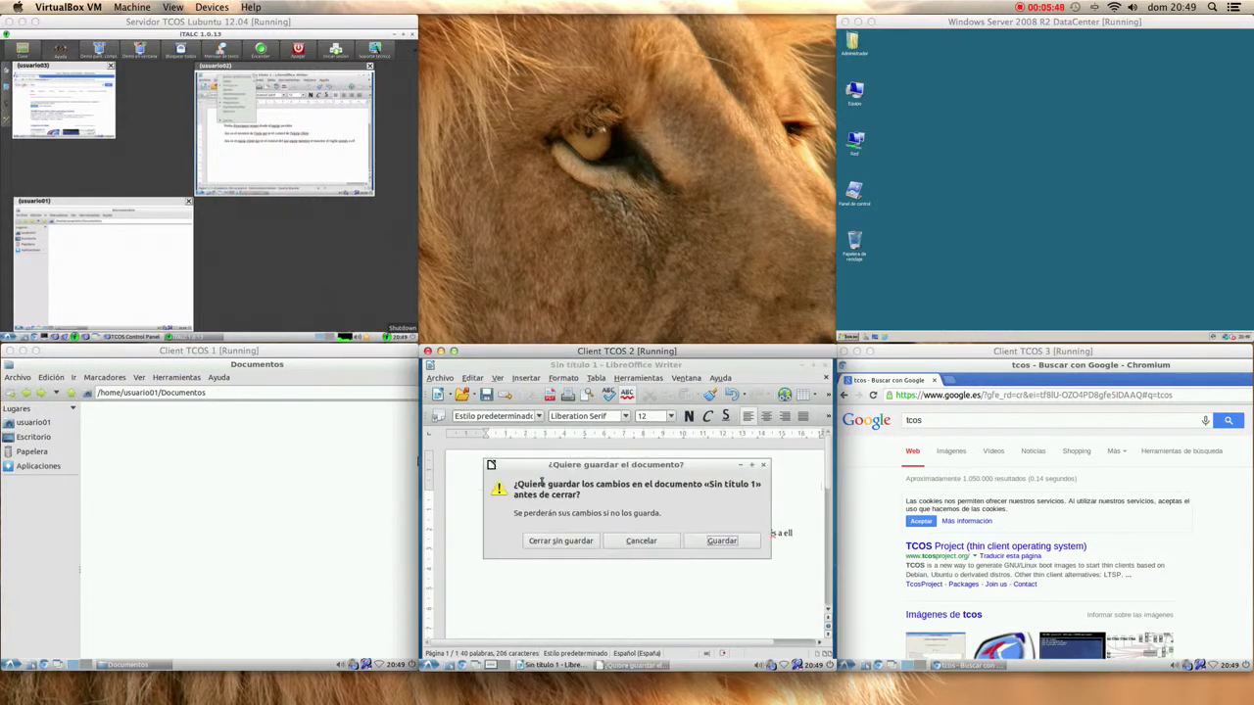
left_click(591, 546)
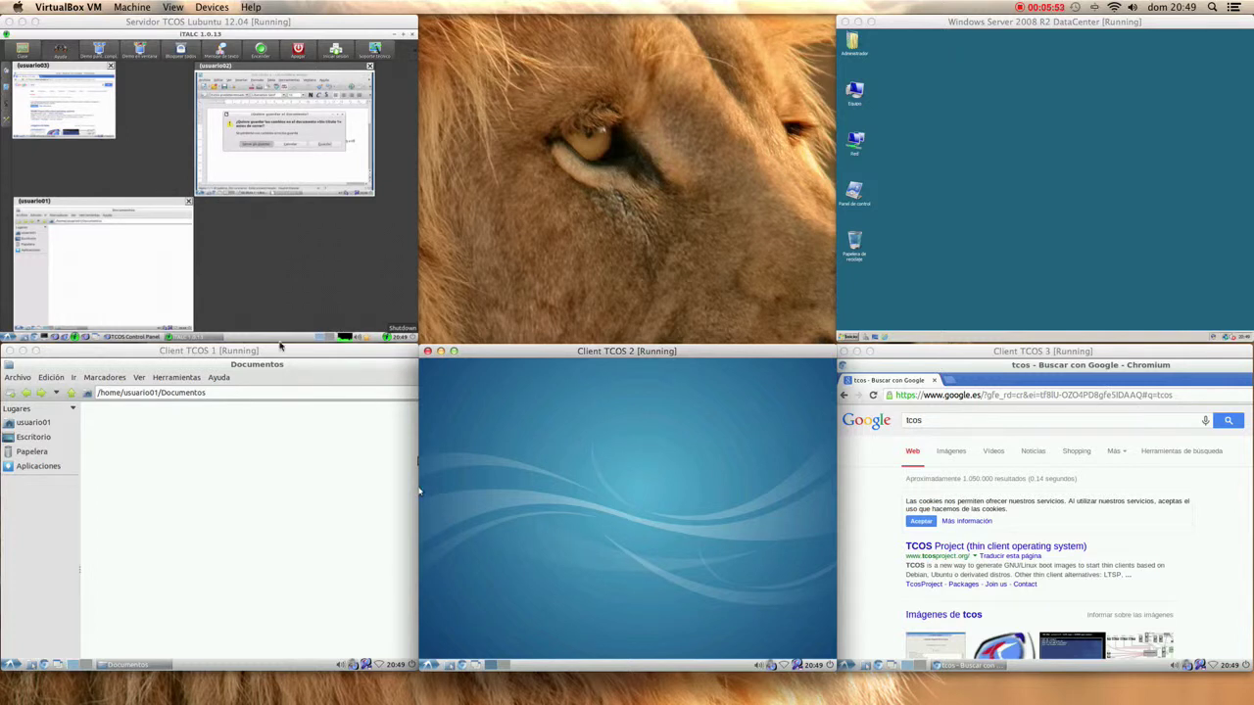
left_click(98, 51)
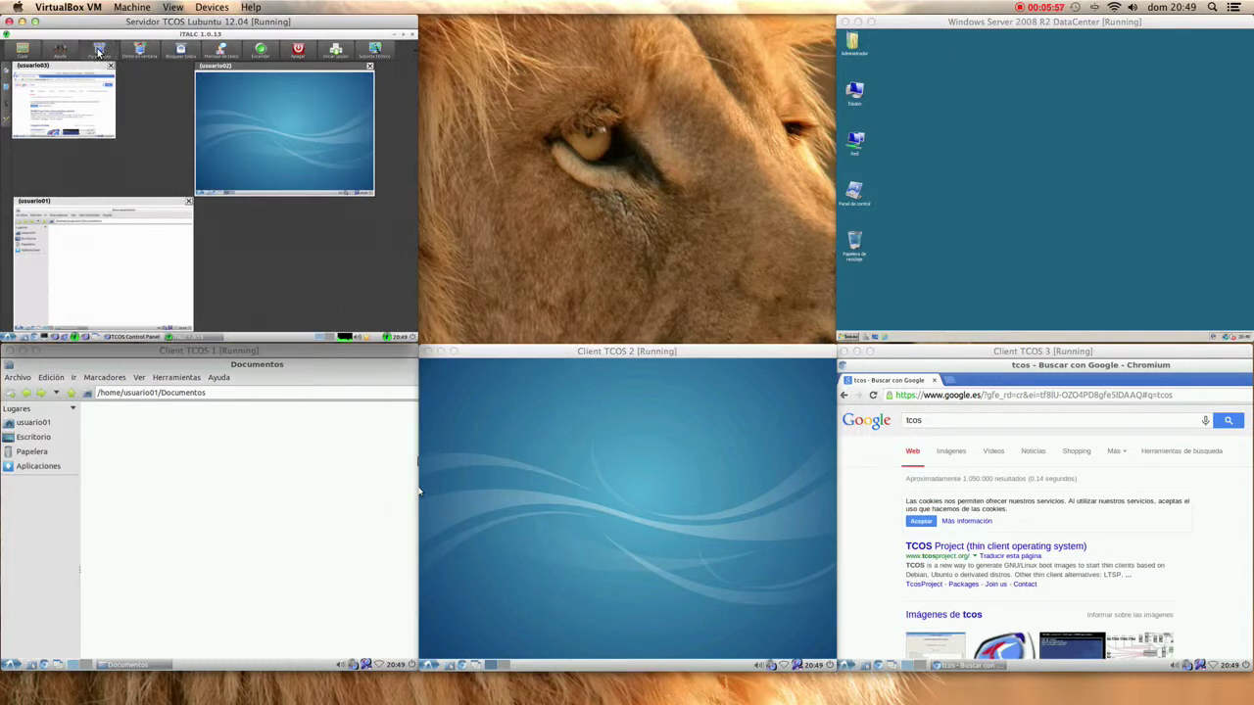
- Minimize iTALC and the TCOS Control Panel, then launch Oficina > LibreOffice Impress on the server
left_click(393, 34)
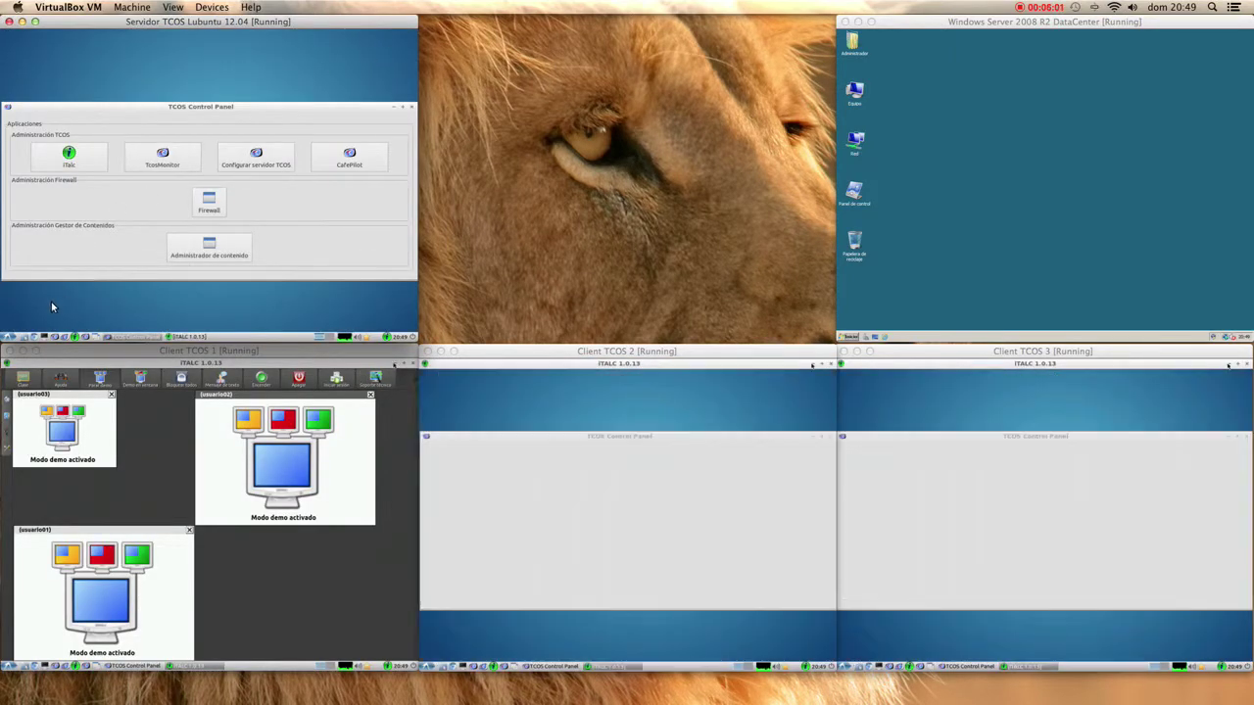
left_click(394, 107)
left_click(8, 336)
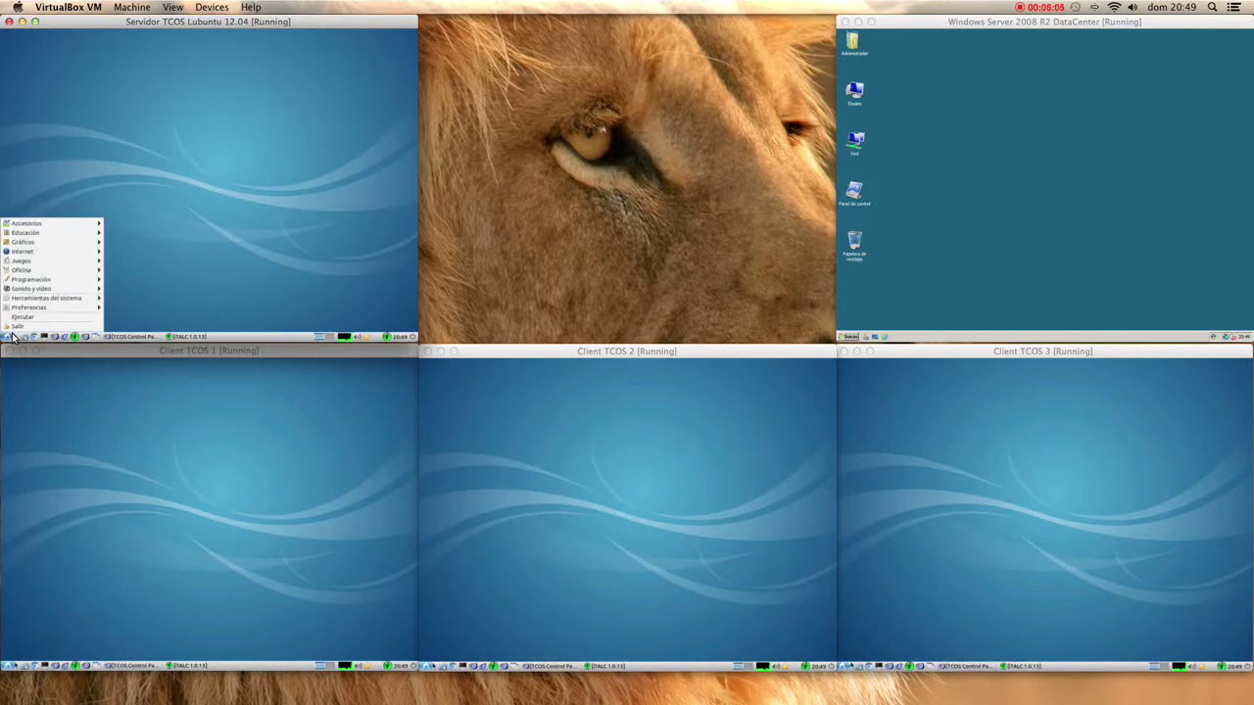
mouse_move(38, 281)
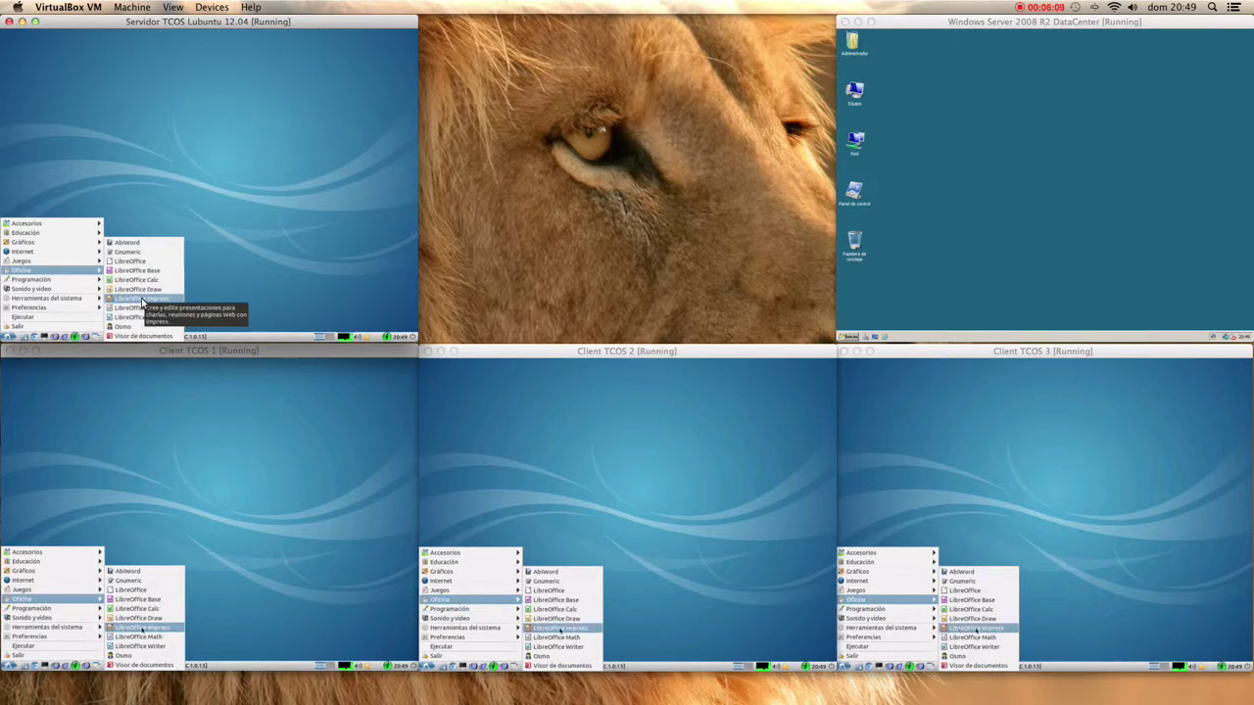
left_click(141, 299)
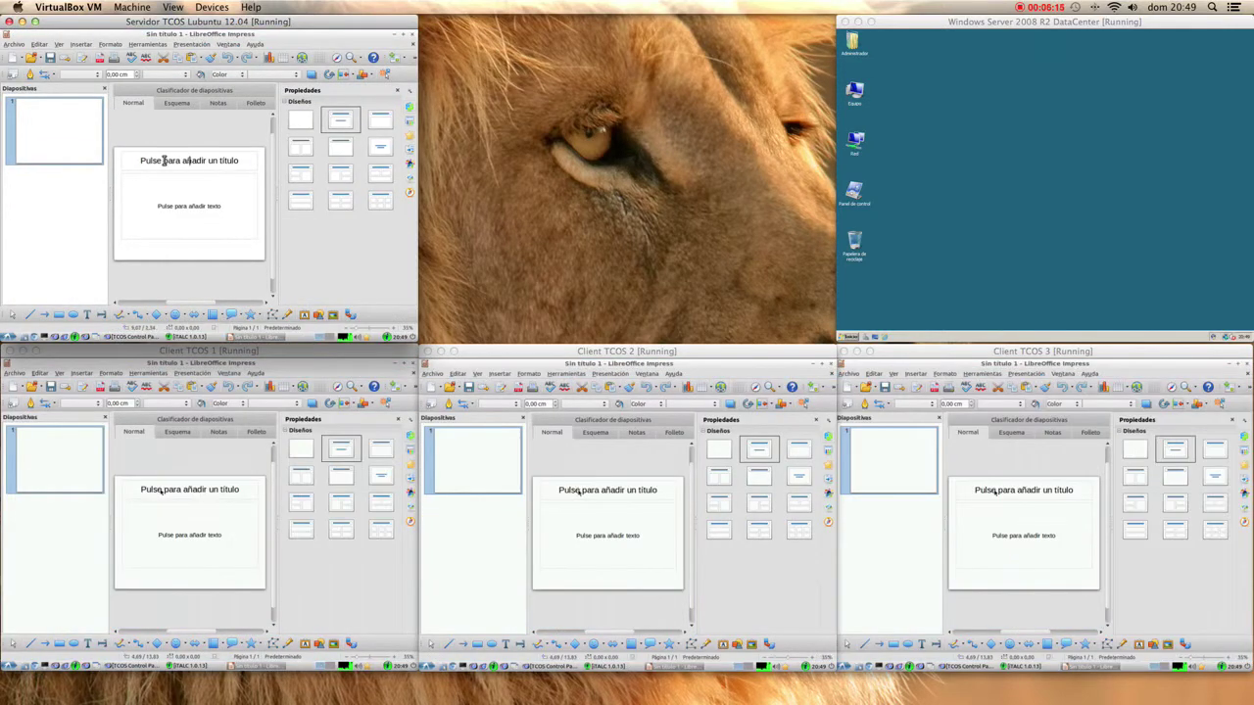
- Enter title 'Mode presentació' and subtitle 'En aquiest mode monitor de l'aula pot fer classes als alumnes en pantalla completa'
left_click(161, 160)
type("Mode ")
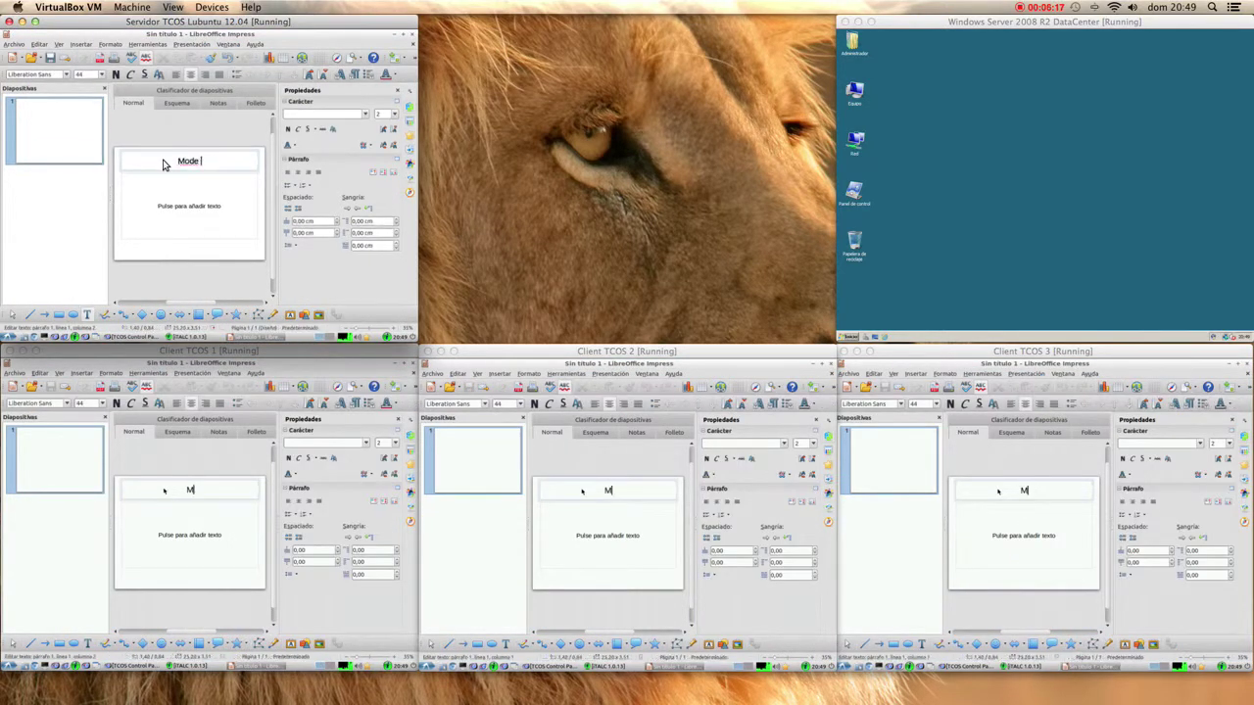
type("presentació")
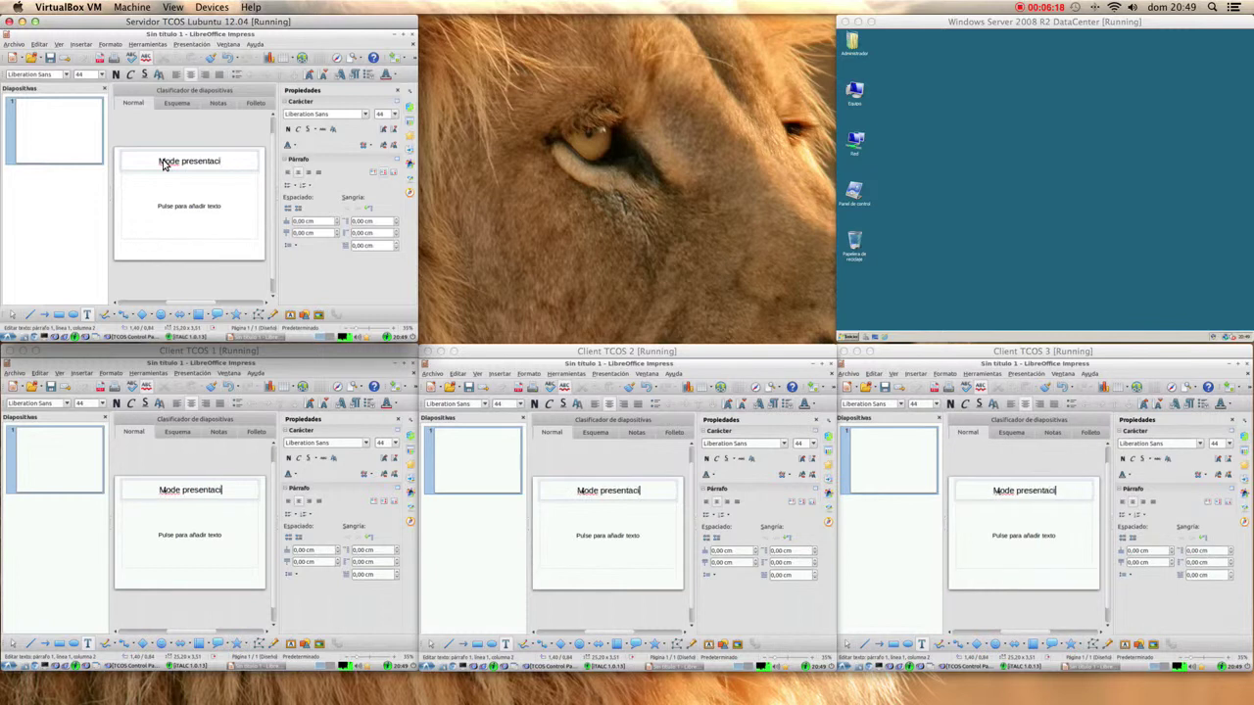
left_click(193, 206)
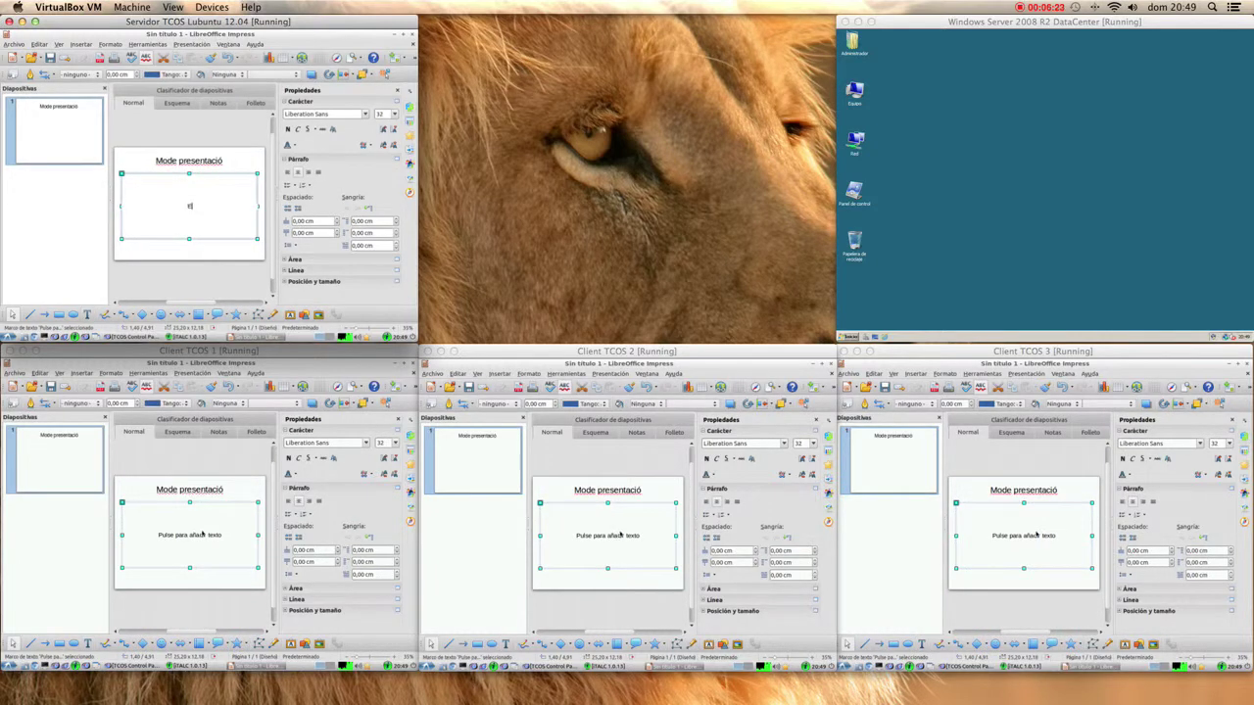
left_click(201, 206)
type("En aquiest m")
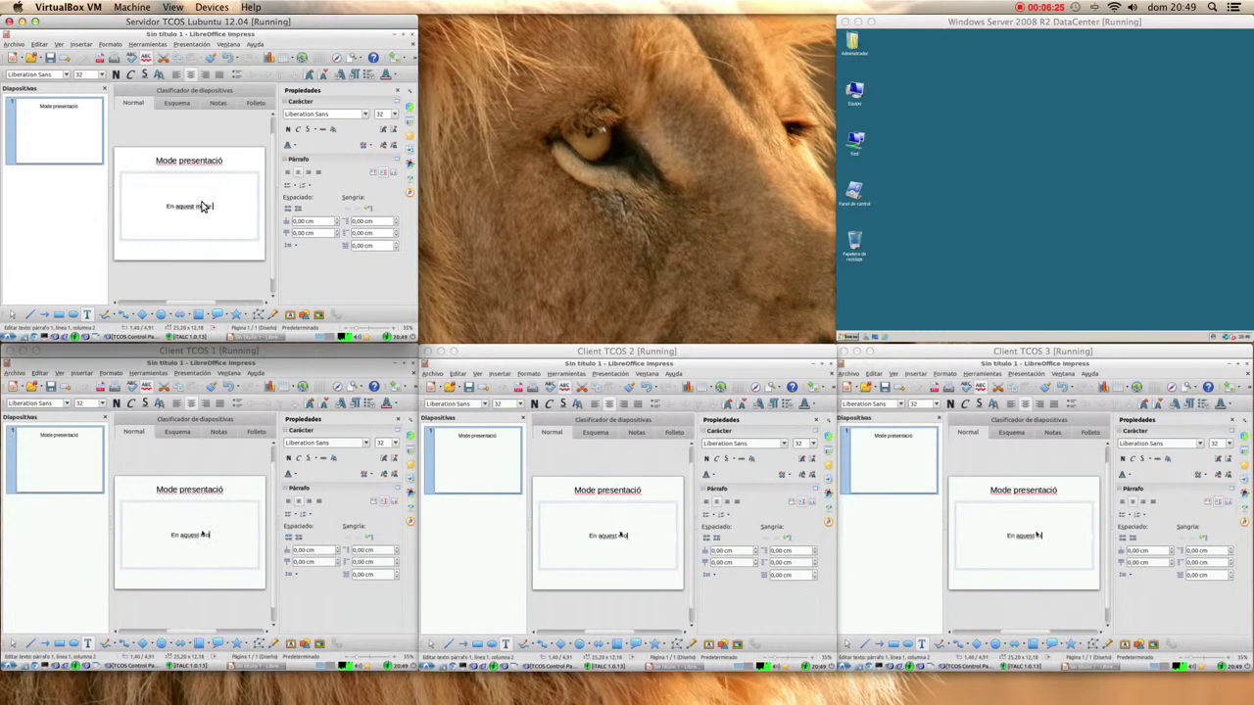
type("ode monitor de")
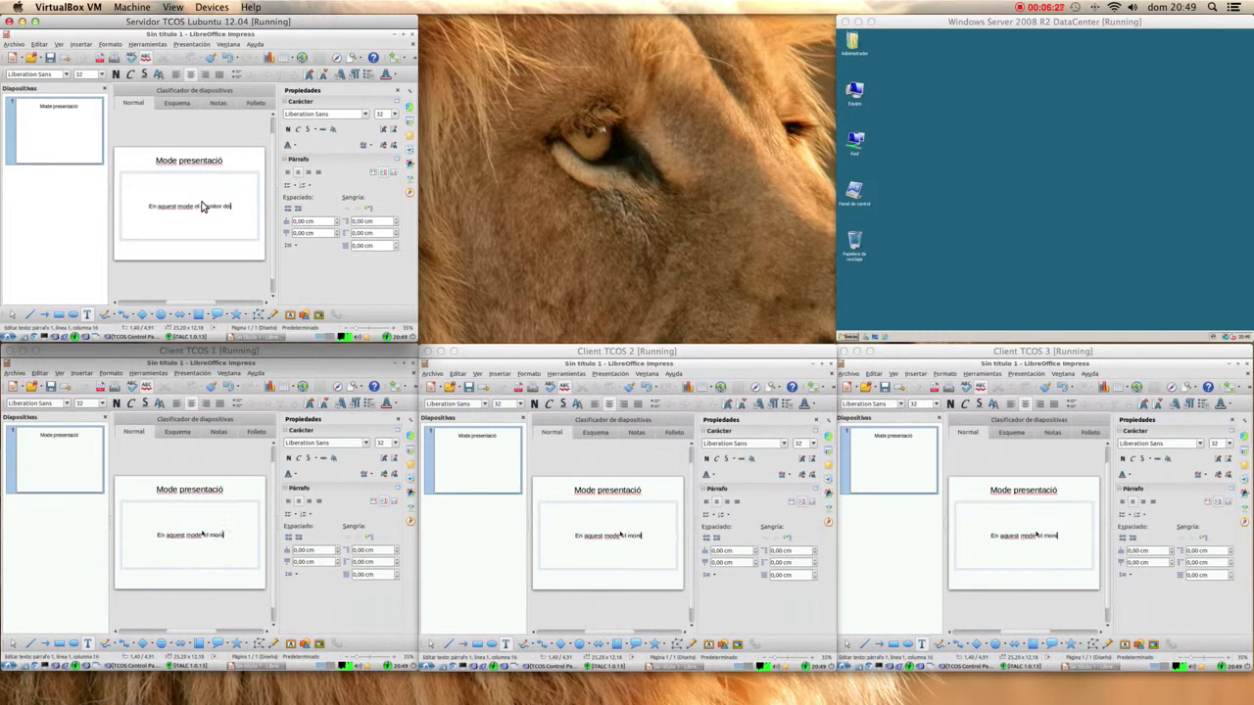
type(" l'aula pot fer")
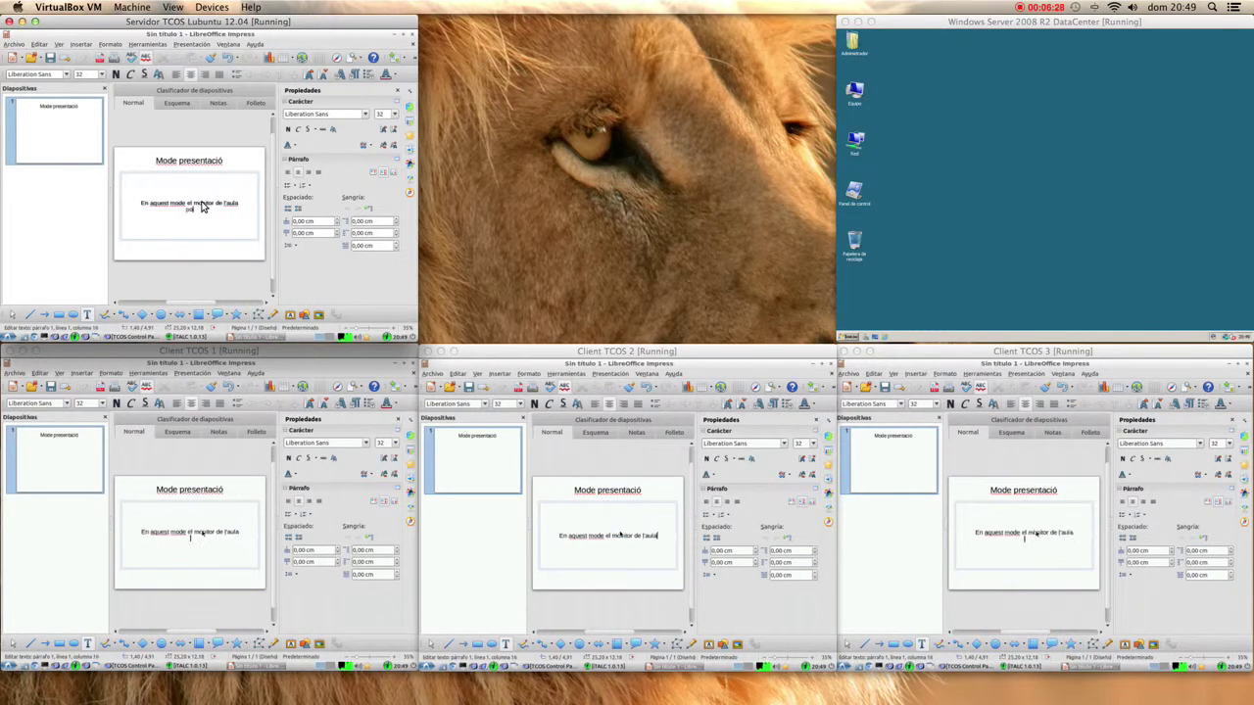
type(" classes")
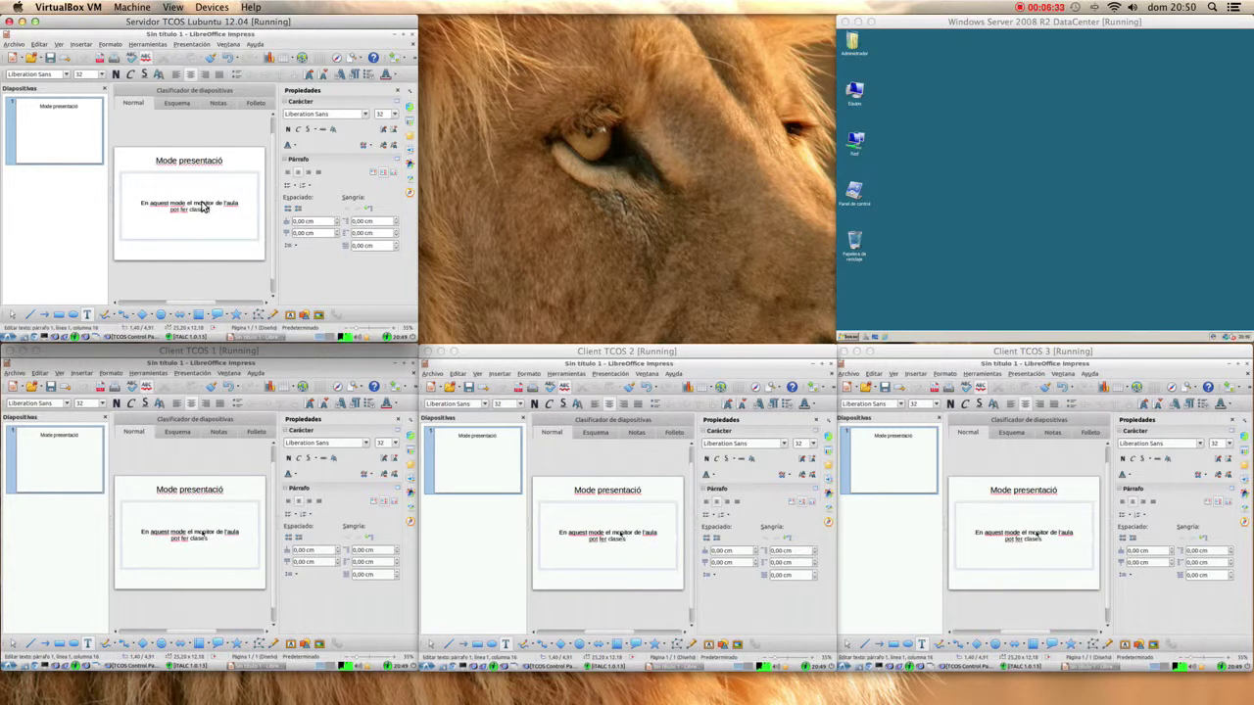
type(" als alumnes")
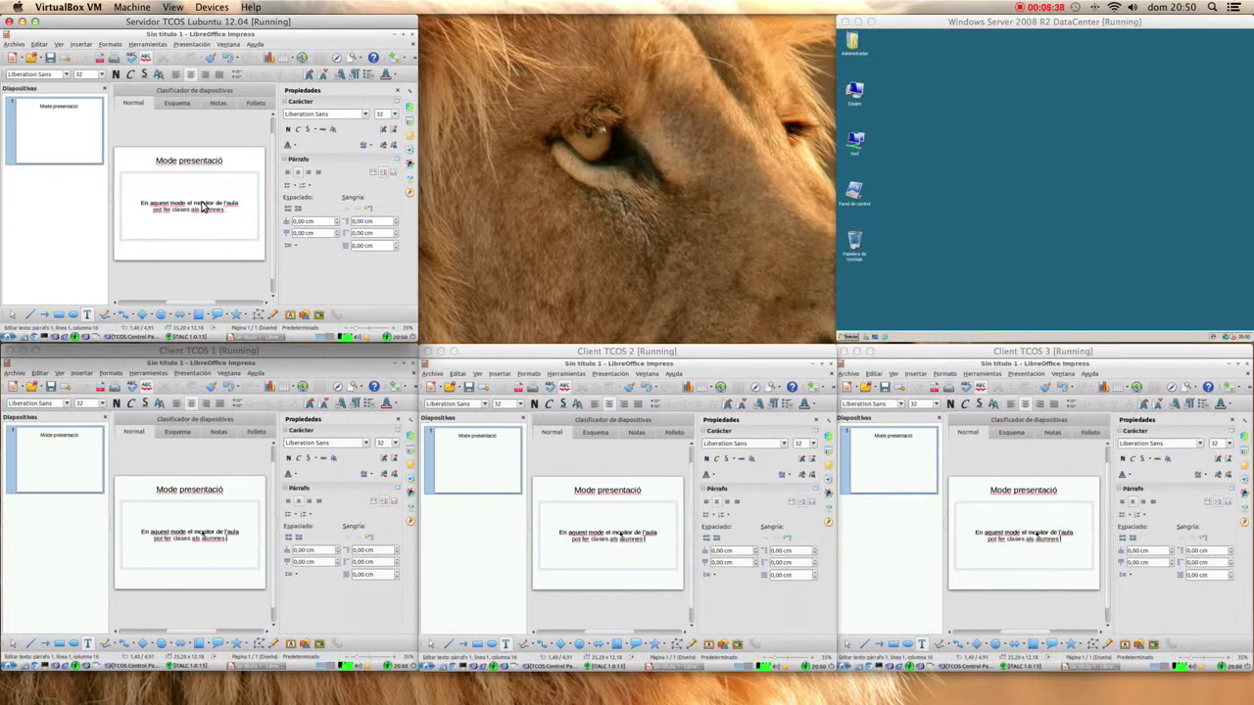
type("en pantal")
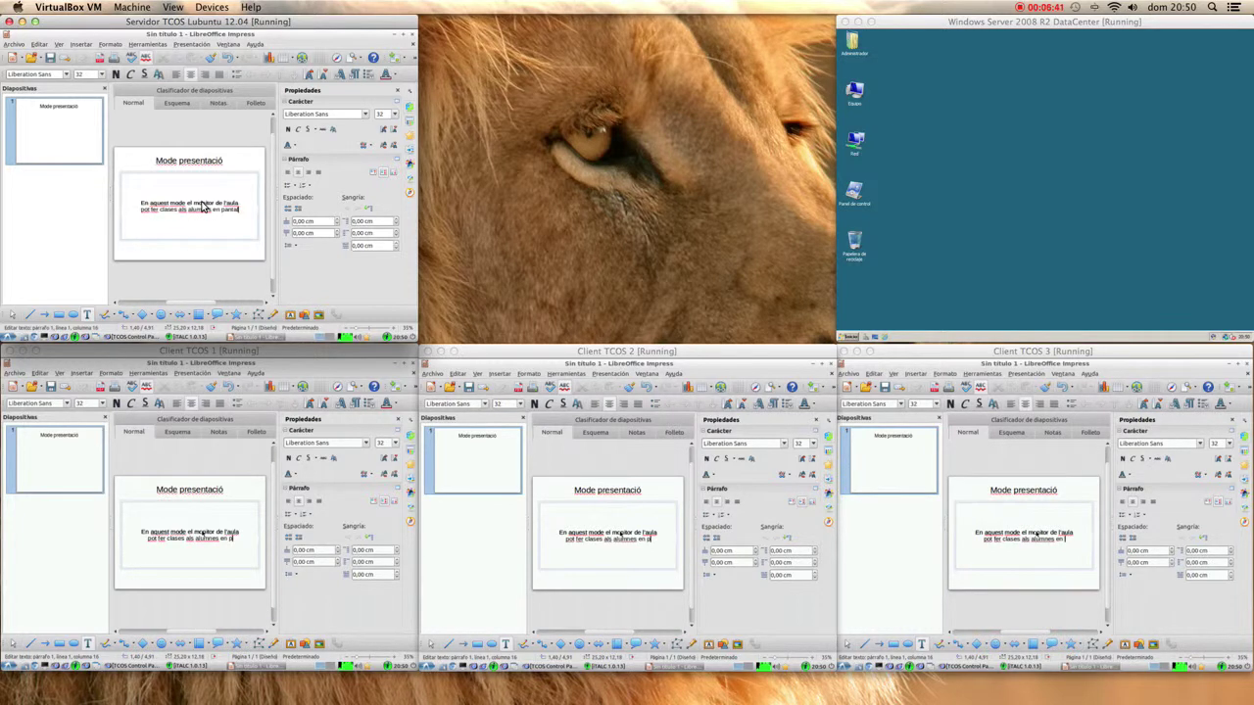
type("la completa")
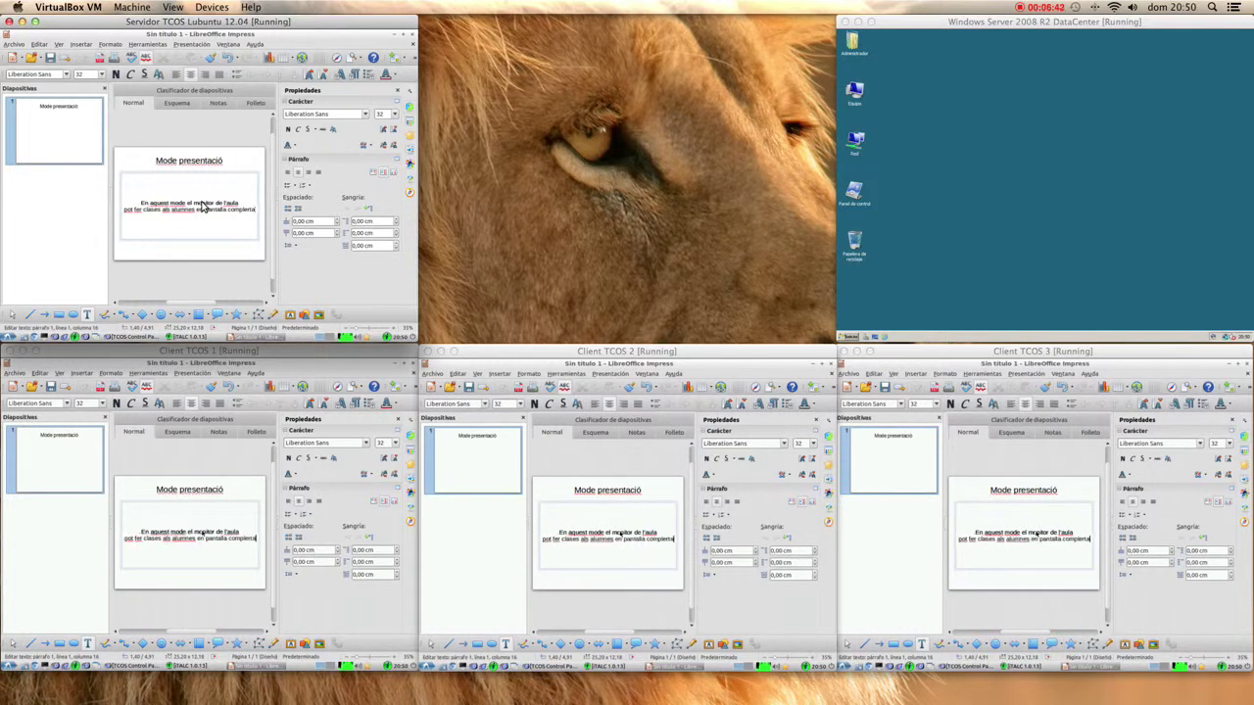
left_click(191, 44)
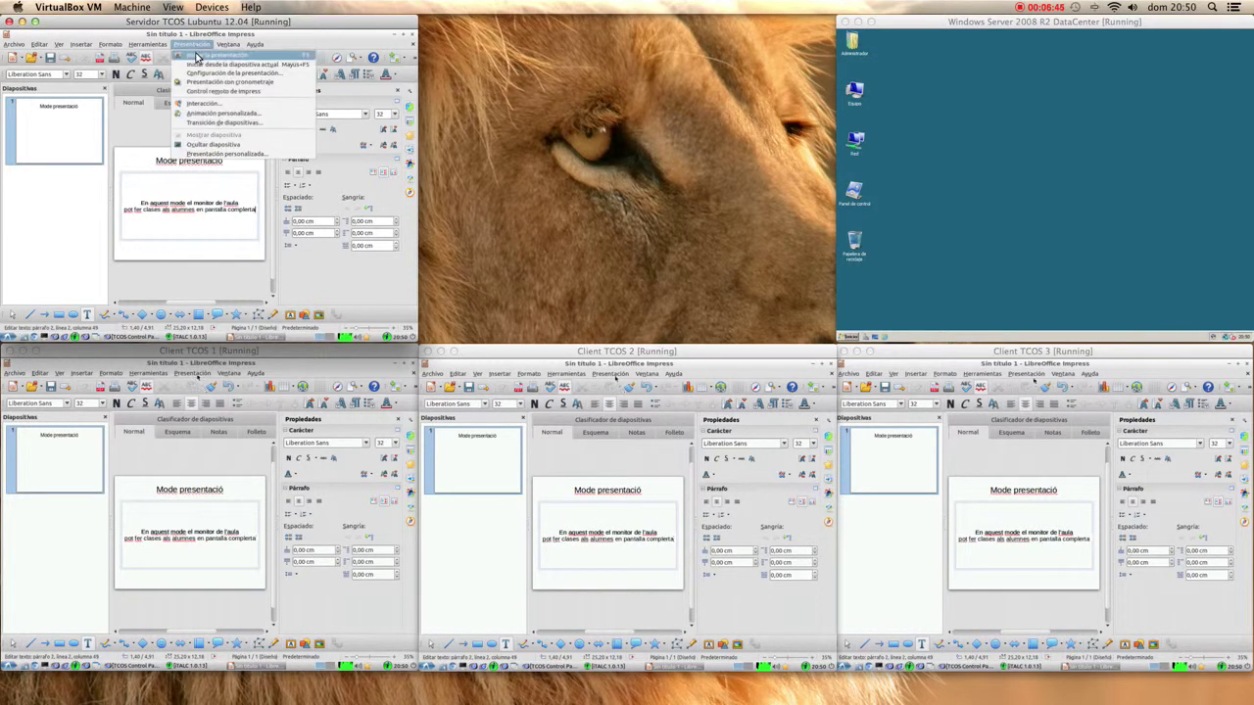
- Start and exit the slideshow, close Impress with Cerrar sin guardar, and restore iTALC from the taskbar
left_click(197, 56)
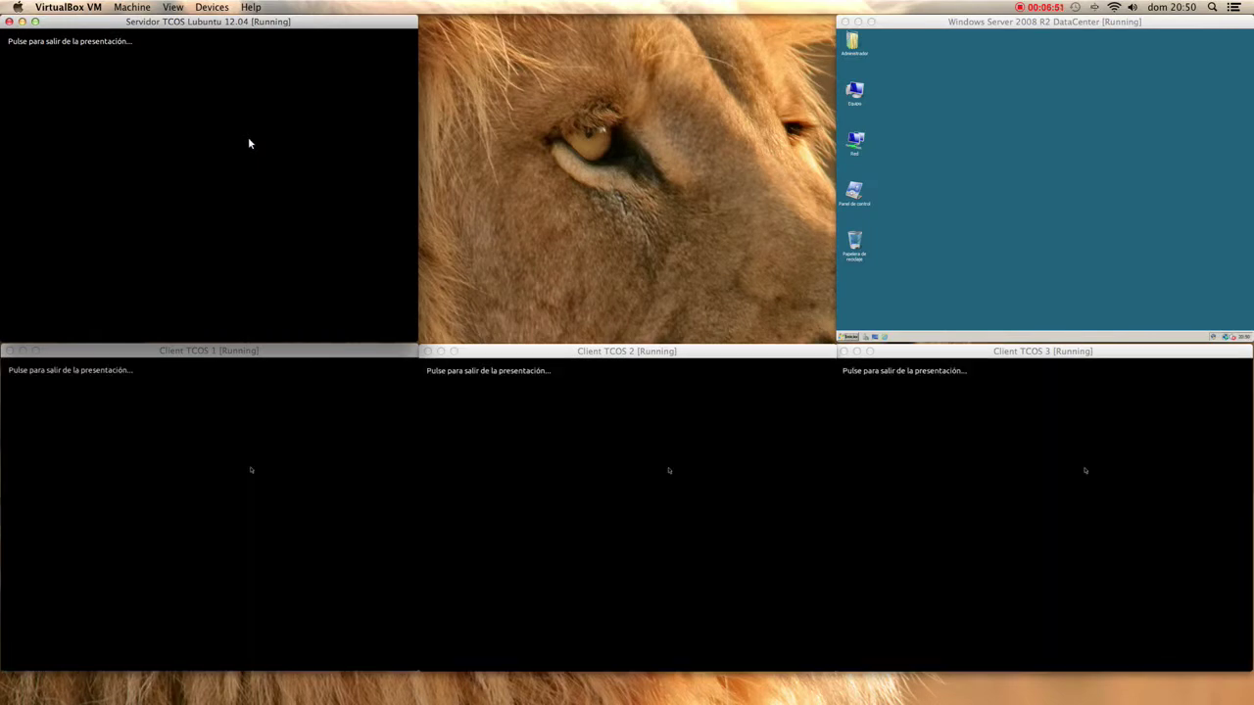
left_click(250, 142)
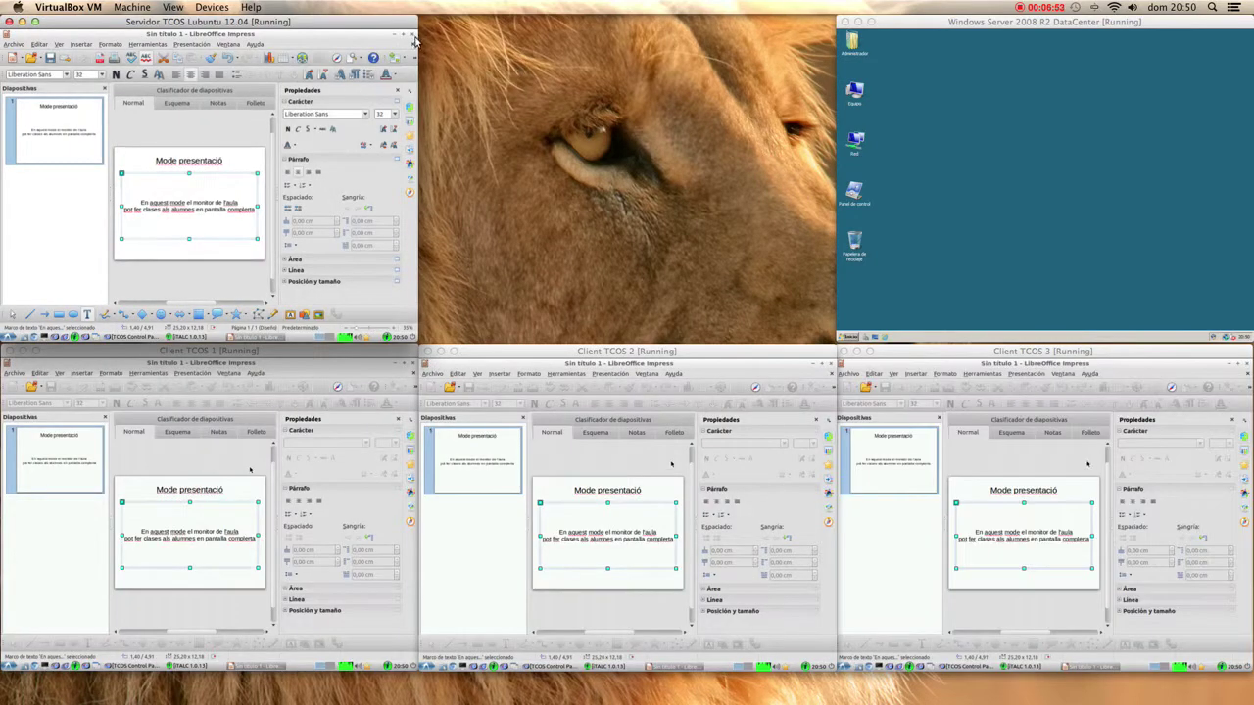
left_click(412, 36)
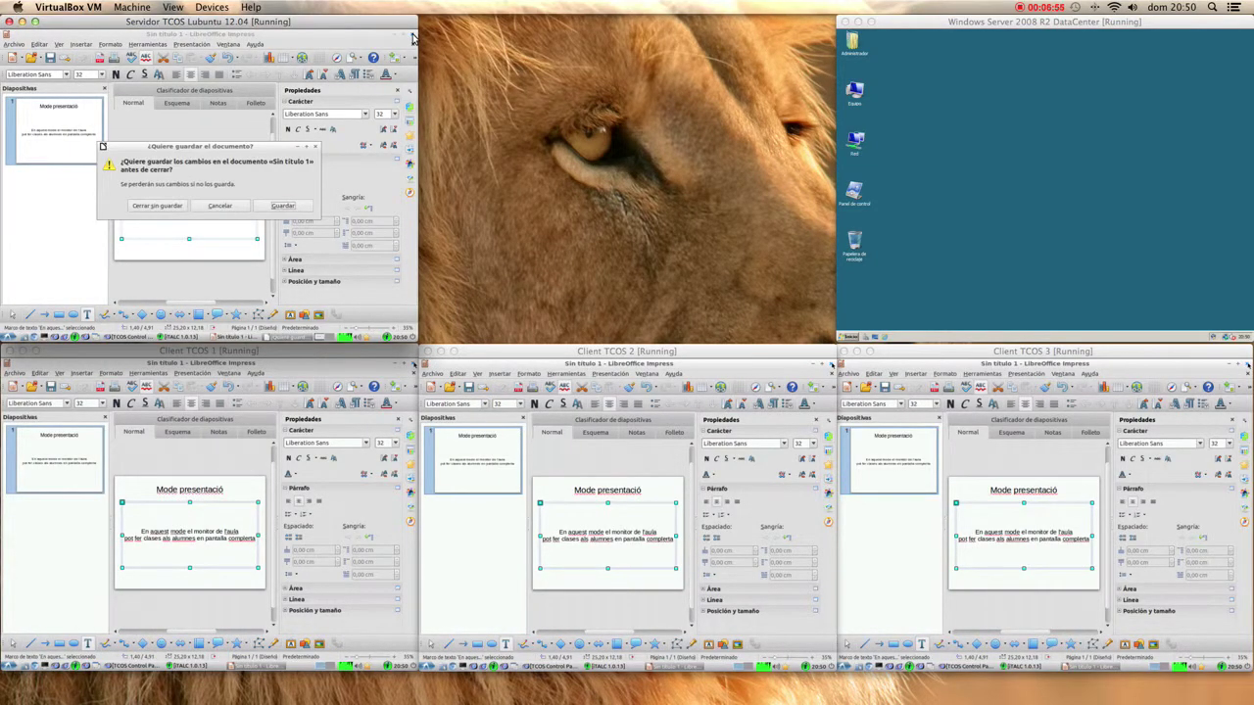
left_click(157, 206)
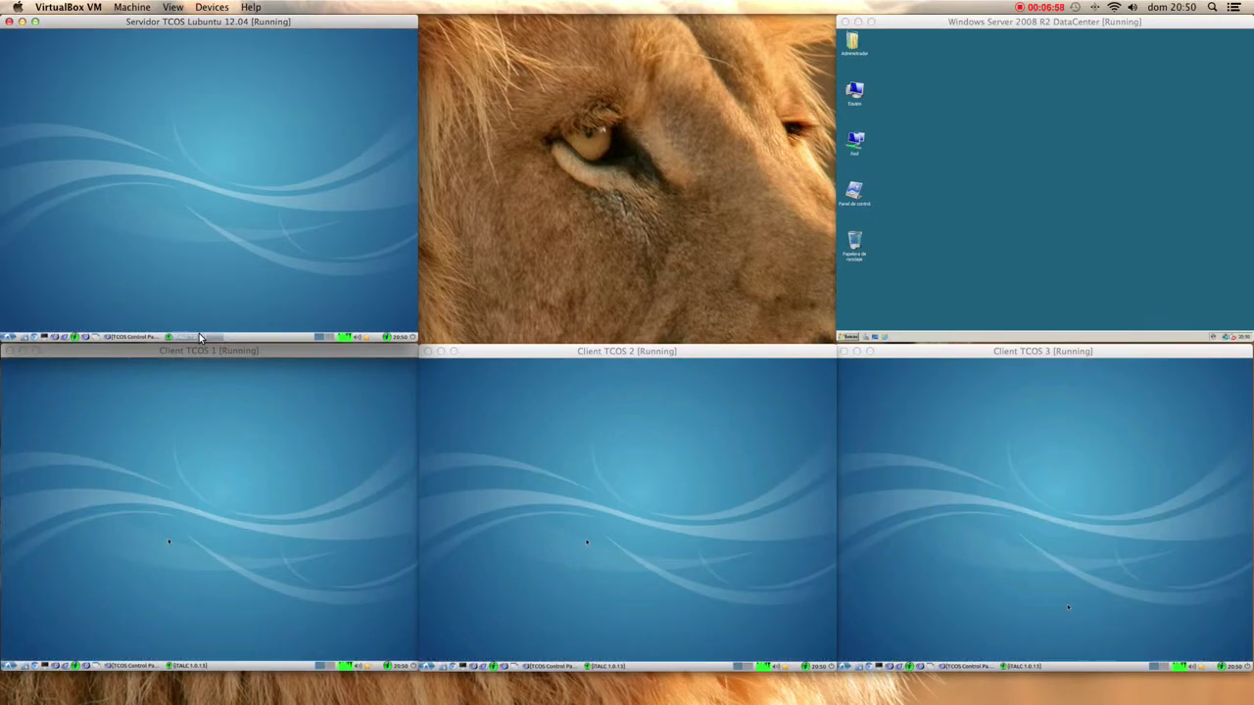
left_click(200, 336)
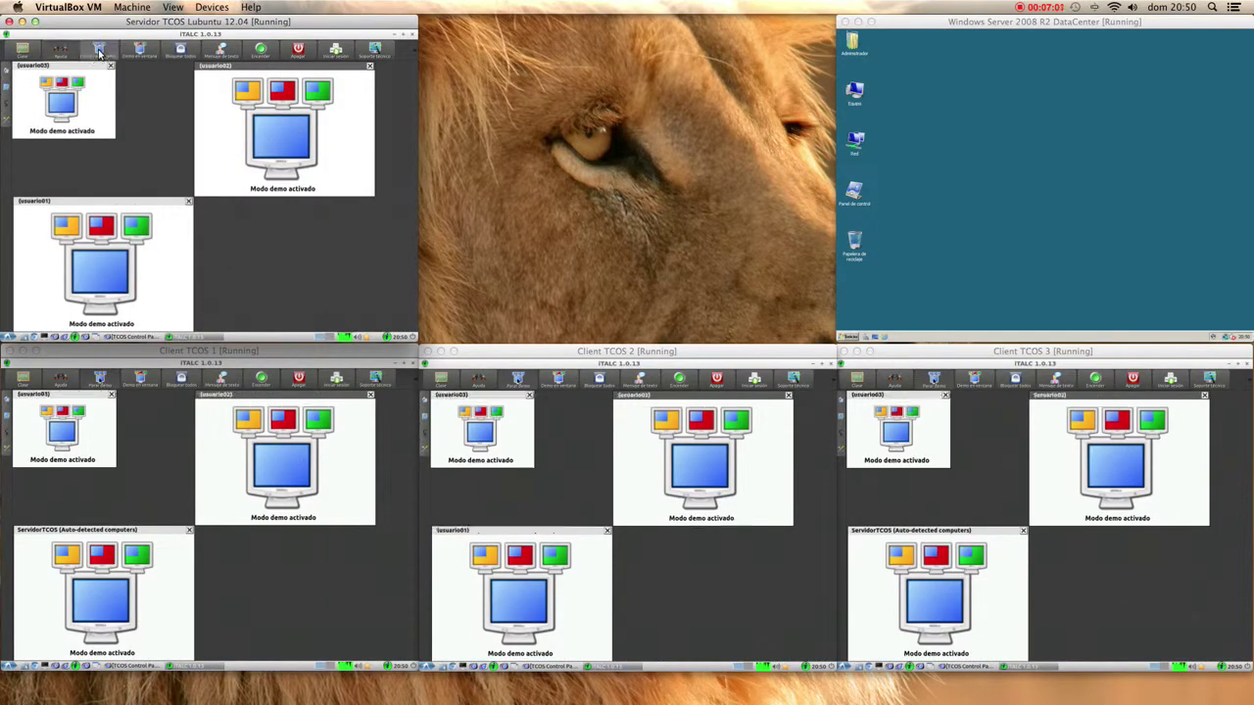
- Stop iTALC demo mode, then lock and unlock all client desktops with Bloquear todo
left_click(99, 51)
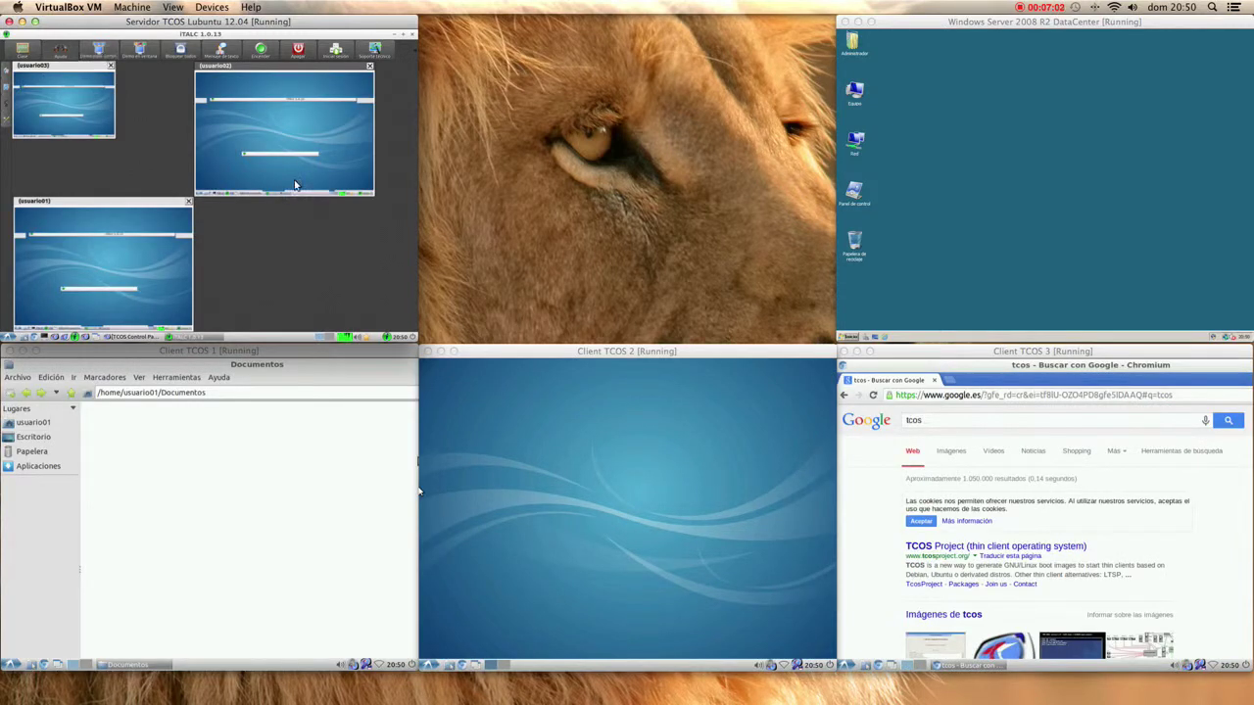
left_click(189, 56)
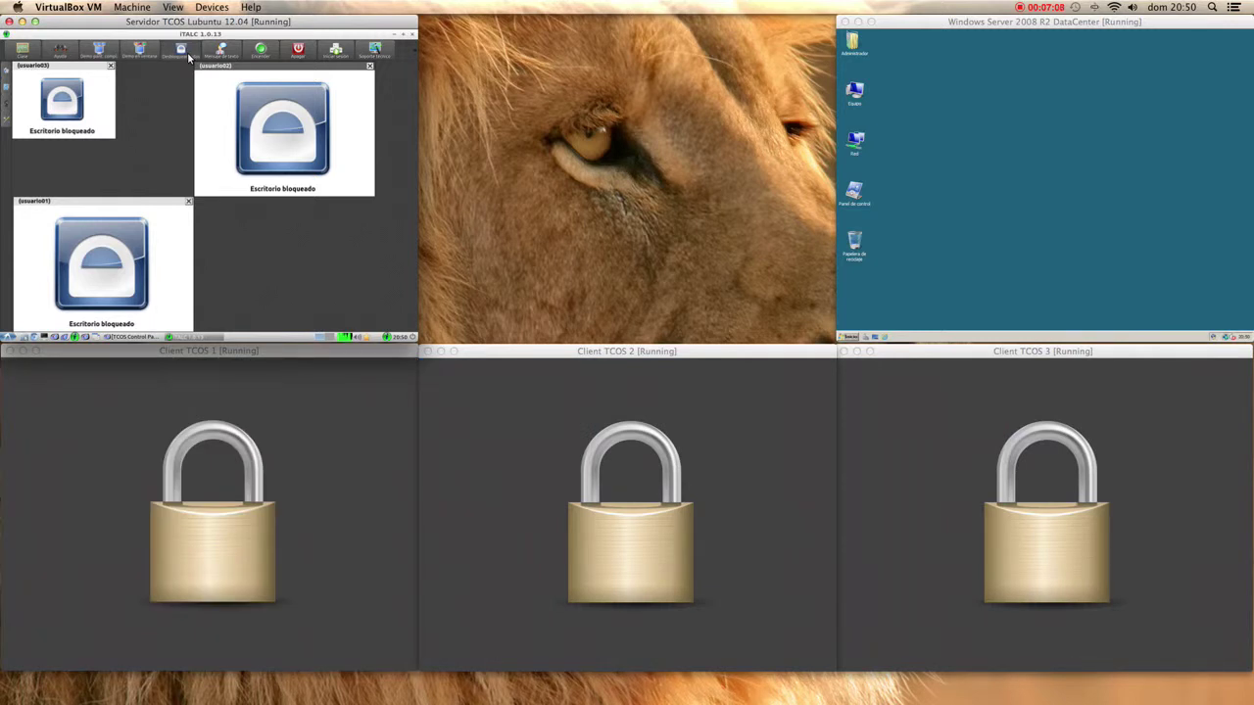
left_click(189, 56)
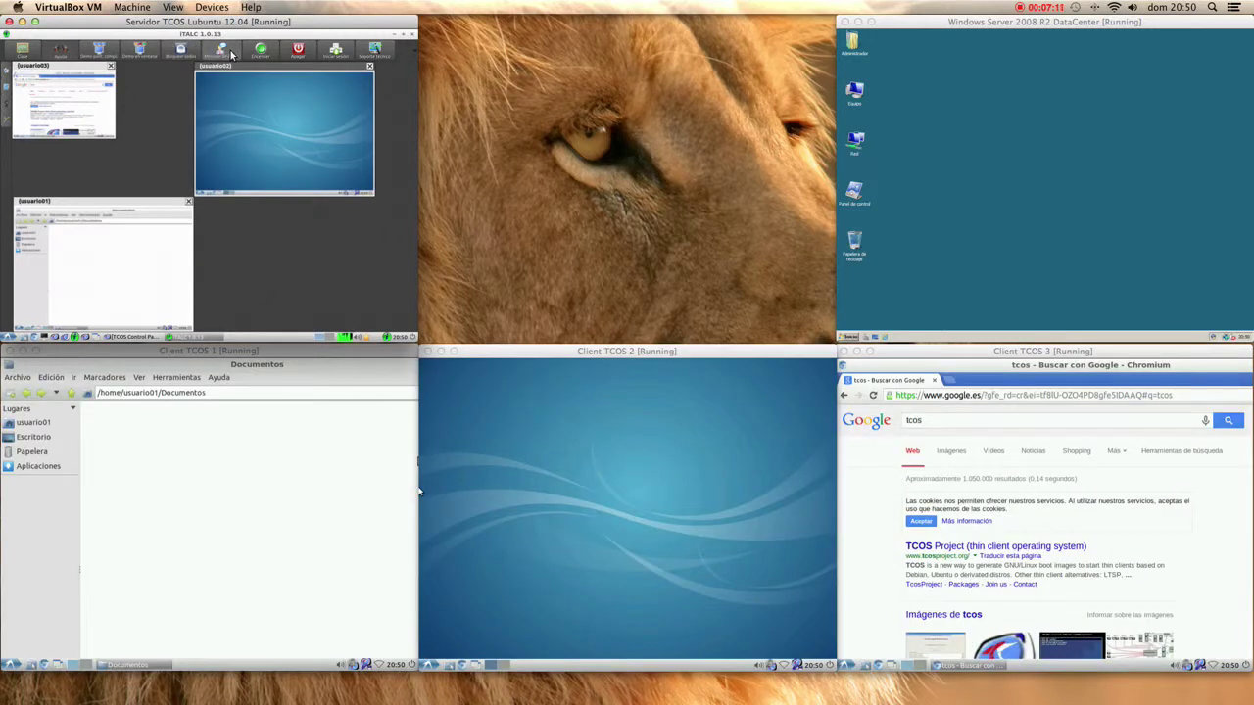
- Send the text message 'Missatge a tots els equips de l'aula' to every client from iTALC
left_click(231, 54)
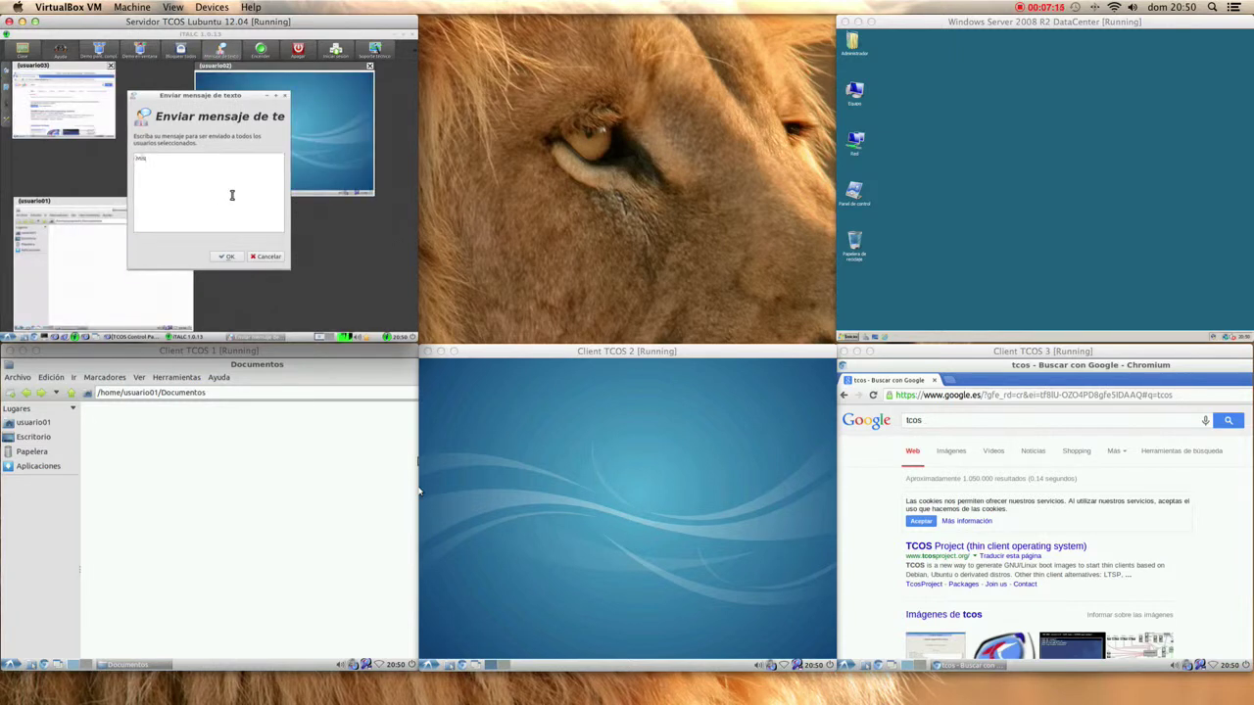
type("Missatge a tots els ing")
left_click(224, 256)
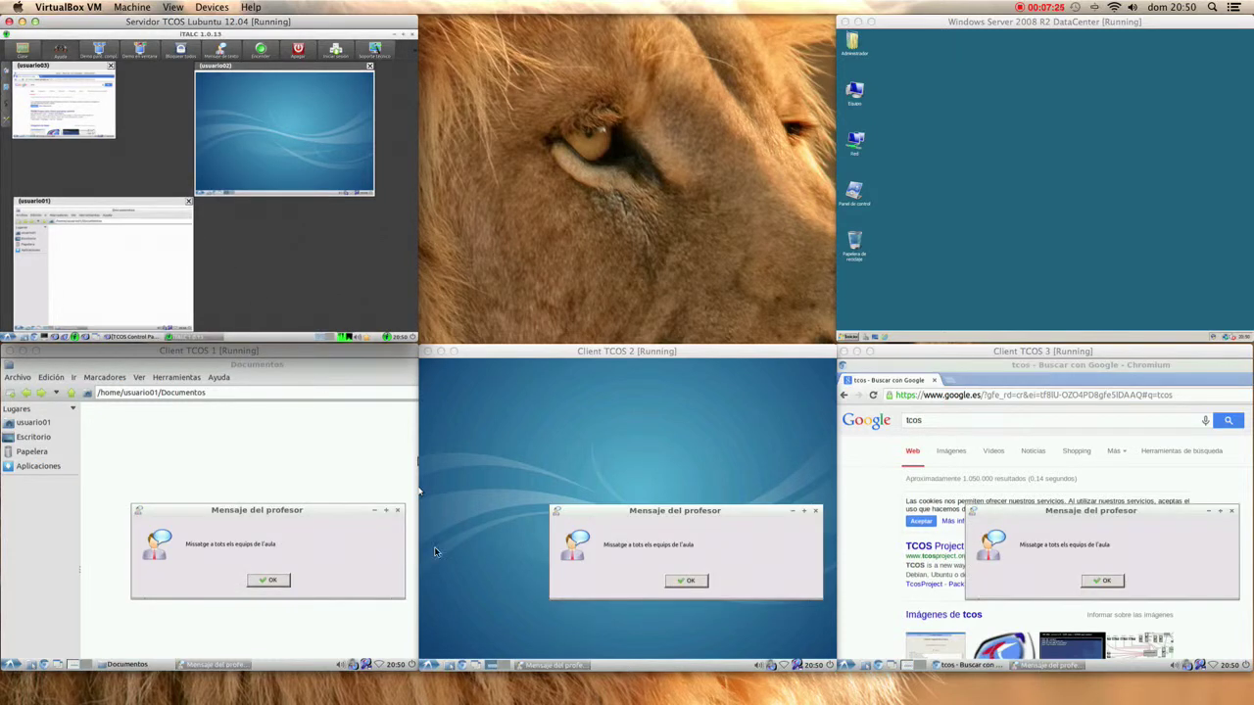
- Dismiss the Mensaje del profesor popup on Clients TCOS 1, 2 and 3
left_click(269, 580)
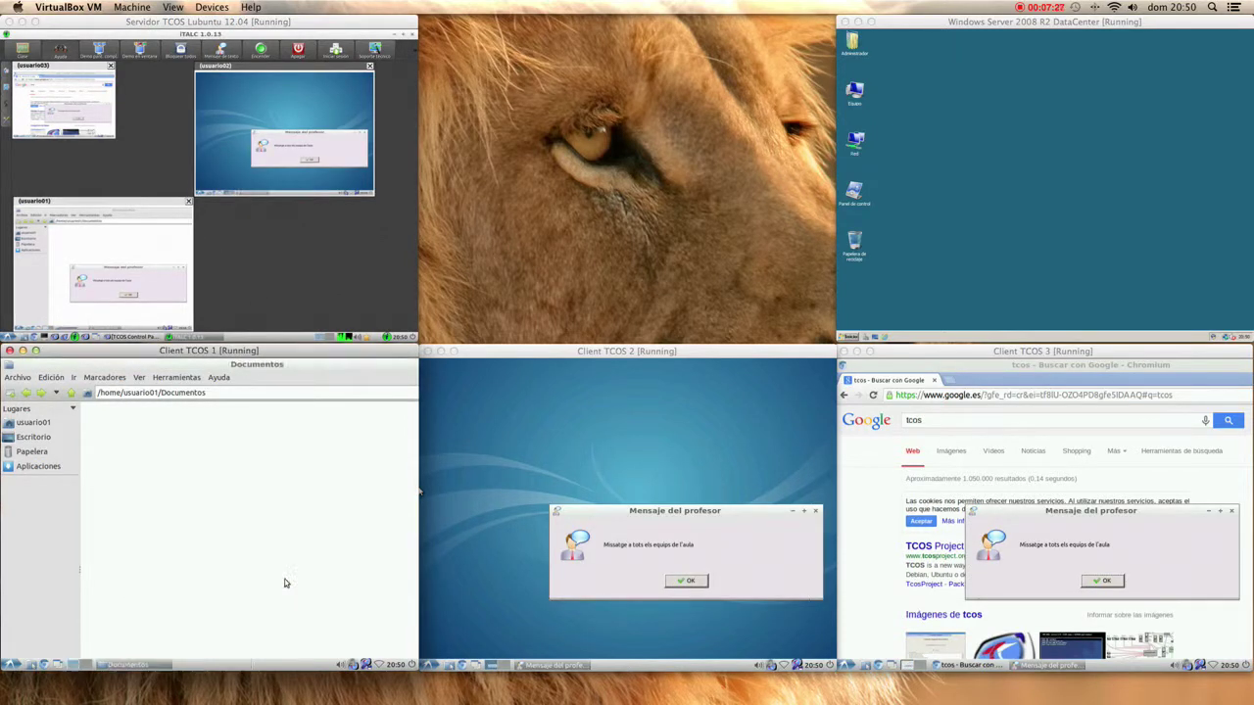
left_click(678, 580)
left_click(678, 579)
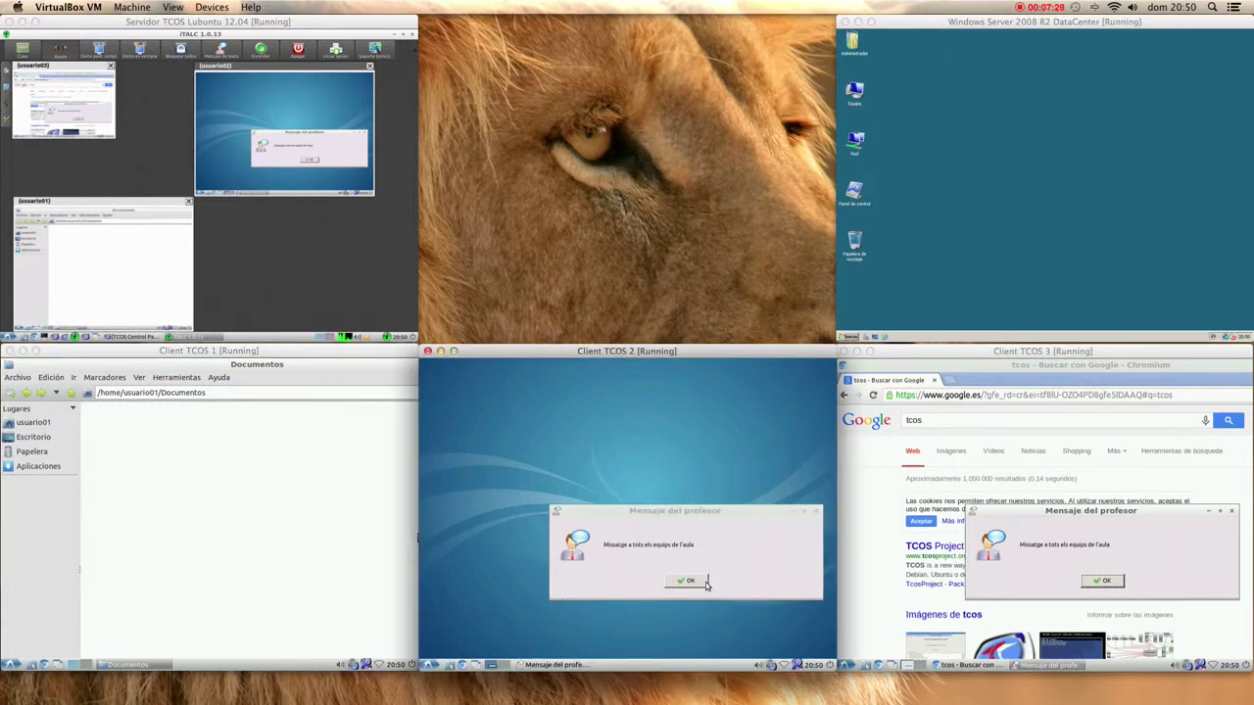
left_click(1044, 493)
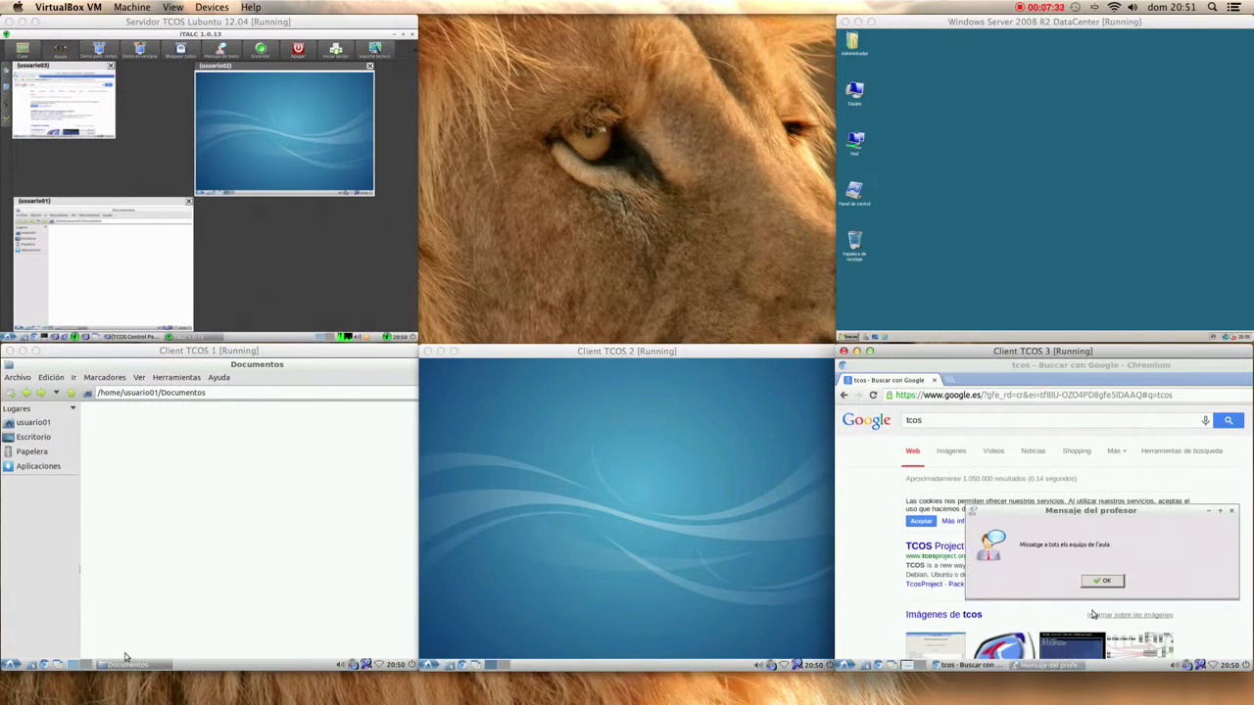
left_click(1102, 581)
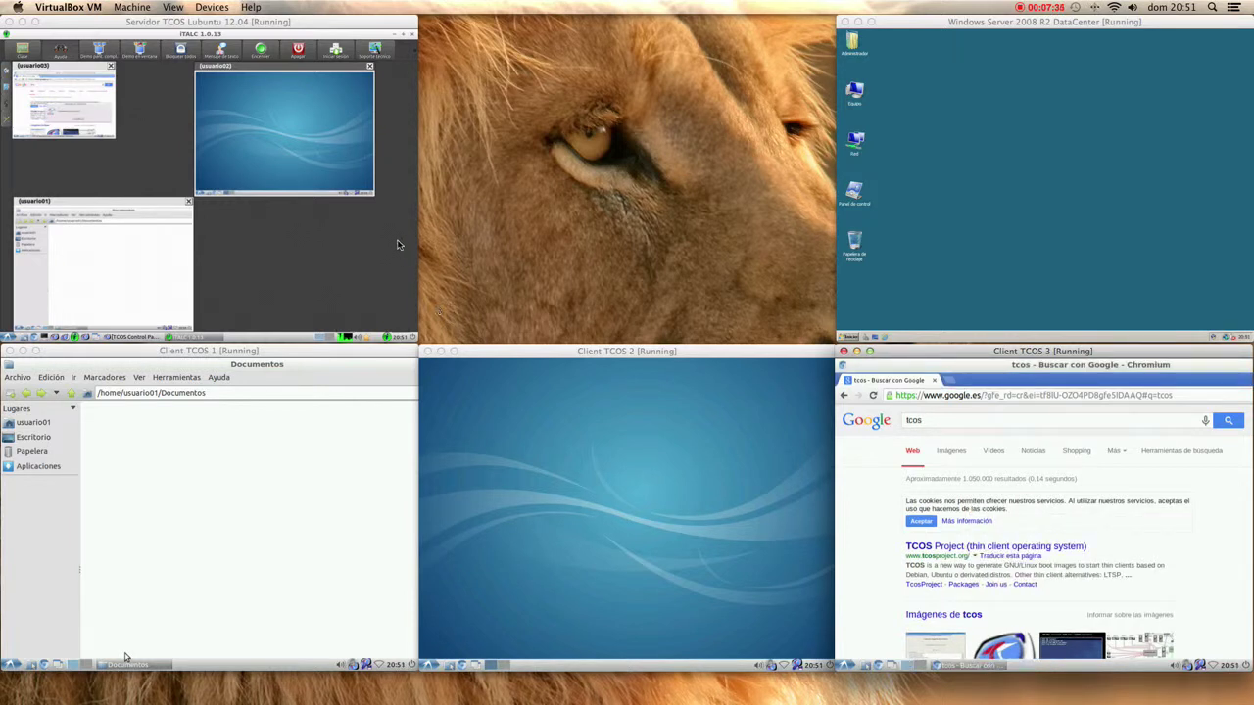
- Message only usuario02's thumbnail with 'T'has deixat el equip obert!', clear the popup on Client TCOS 2, and return to the server
right_click(232, 143)
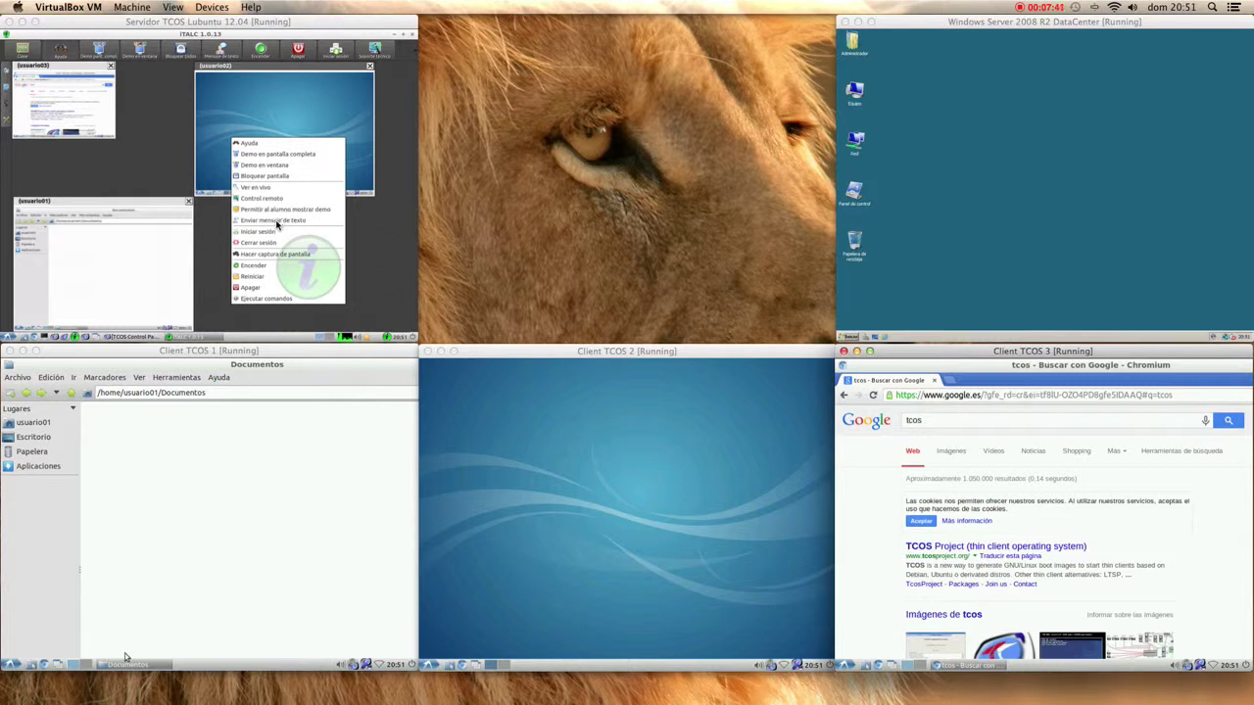
left_click(278, 222)
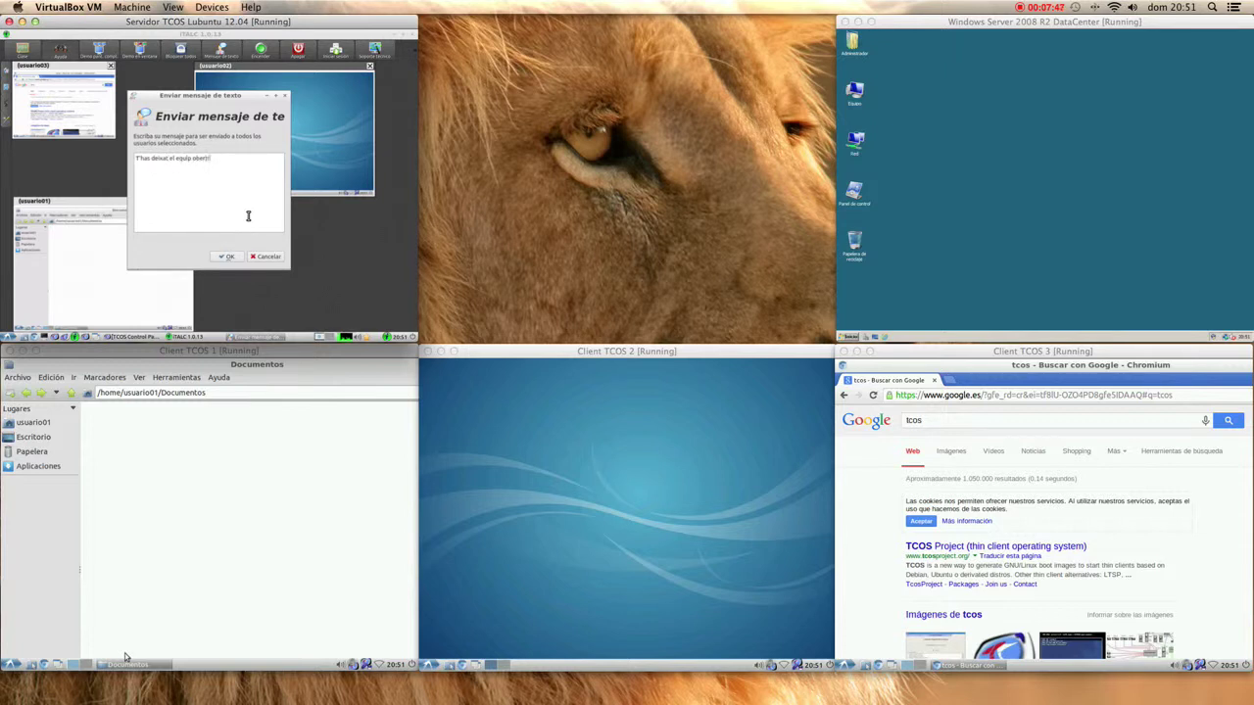
left_click(219, 251)
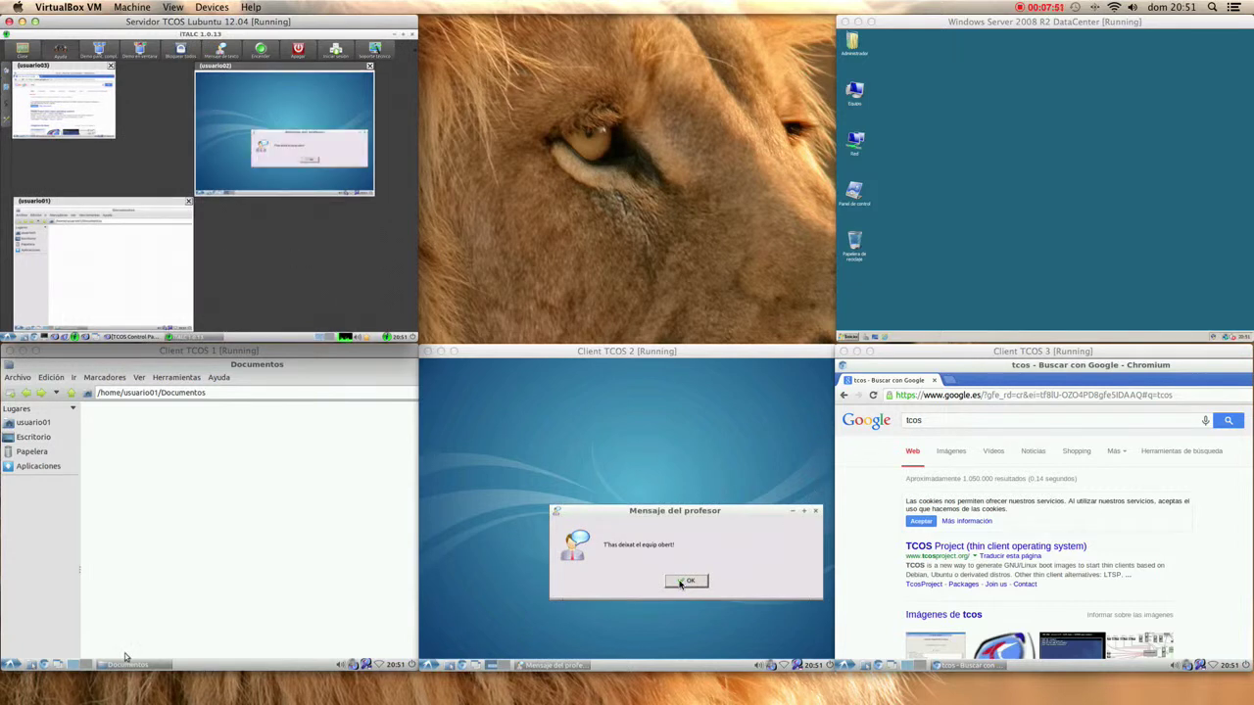
left_click(685, 581)
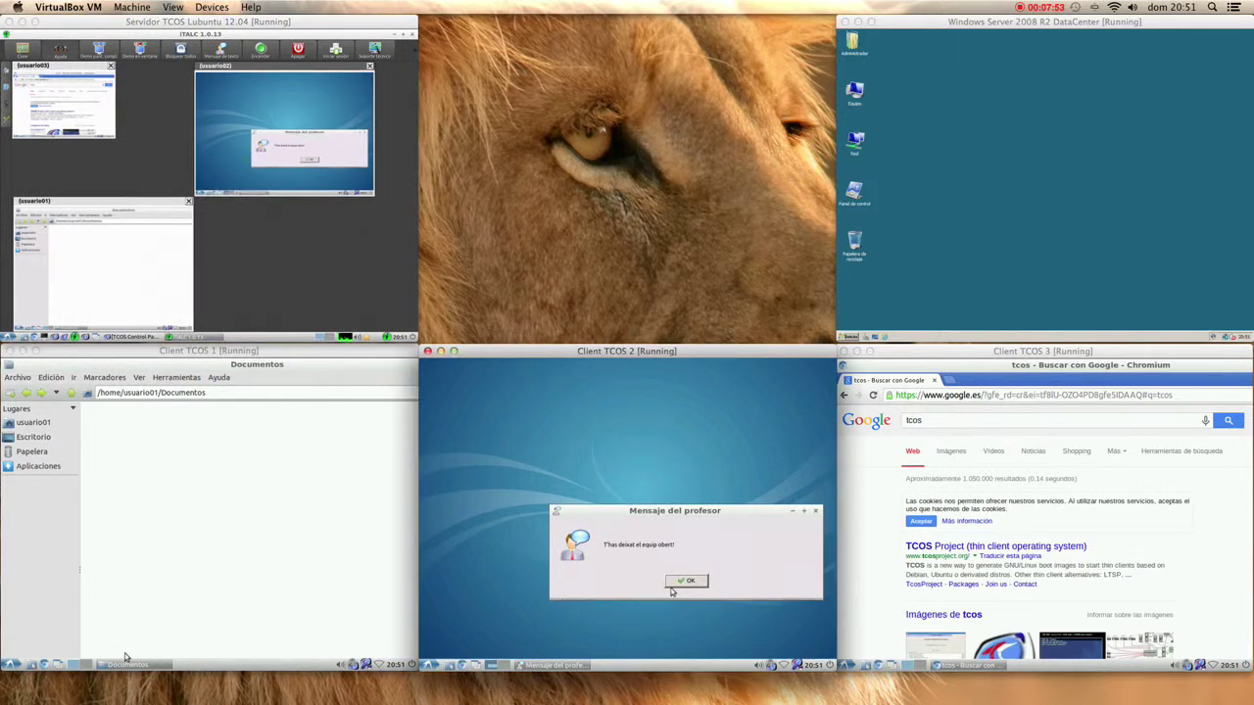
left_click(686, 581)
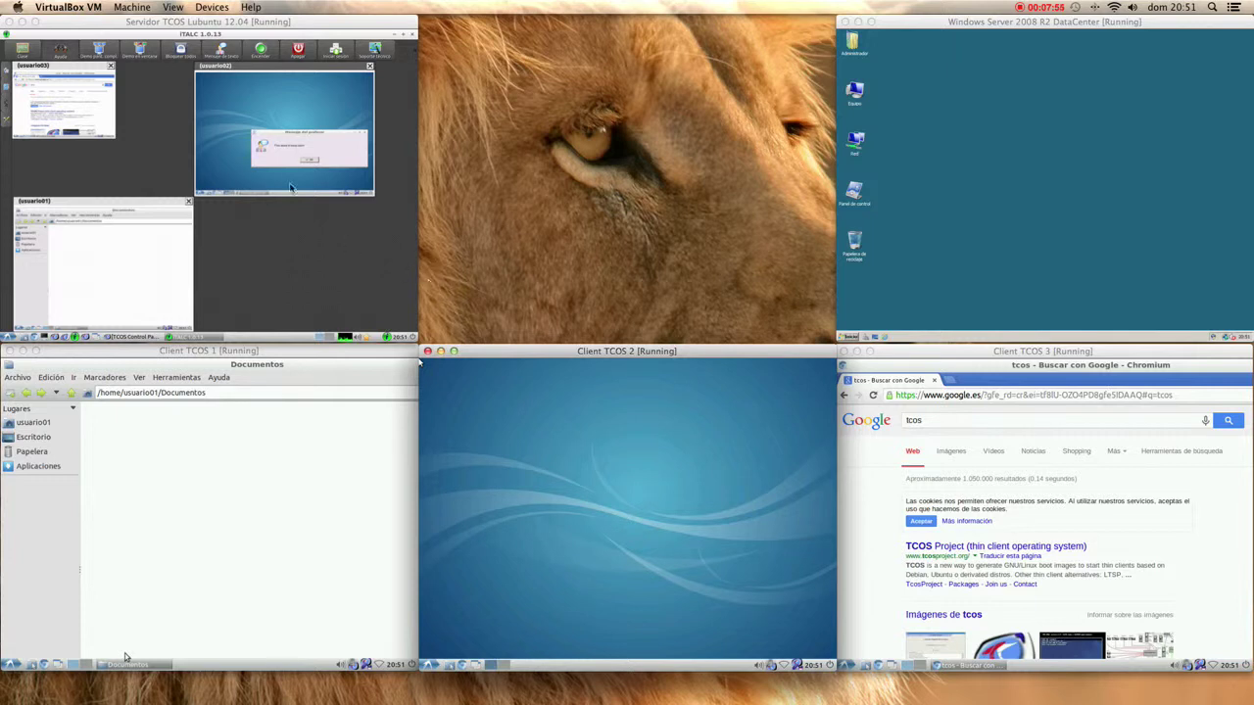
left_click(296, 139)
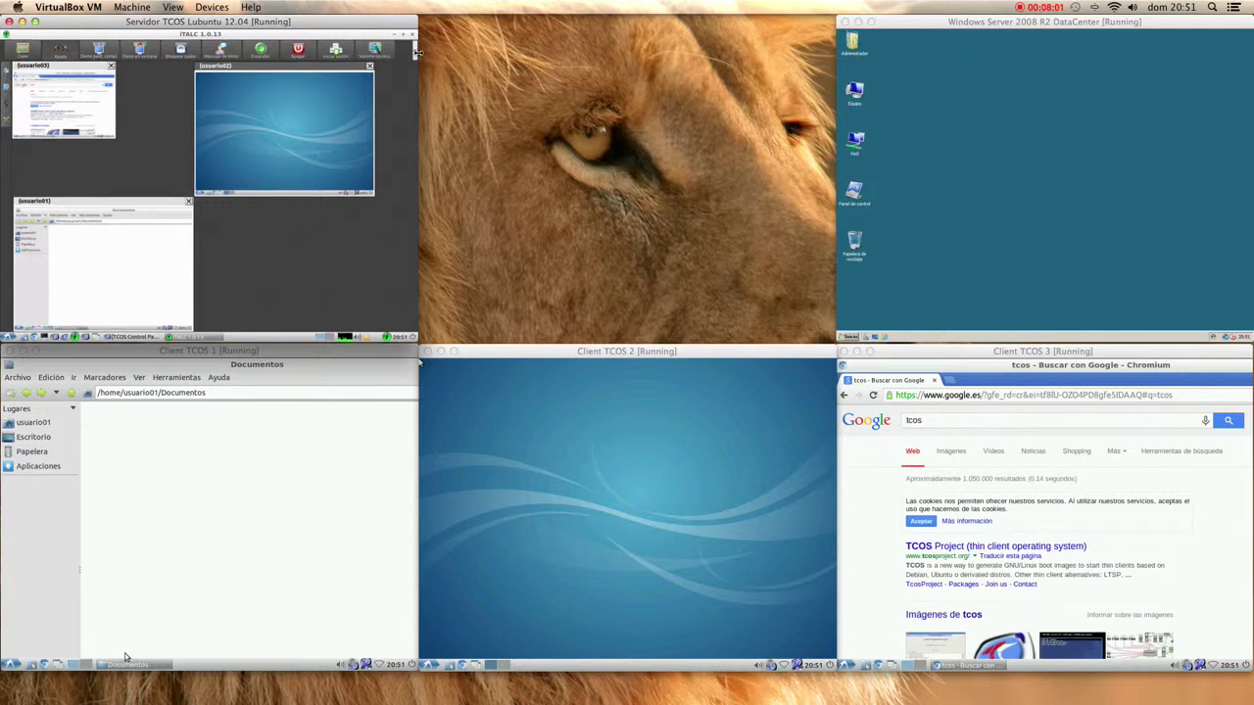
- Align the client thumbnails into a grid and hide the teachers' computers from the overview
left_click_drag(416, 54, 414, 56)
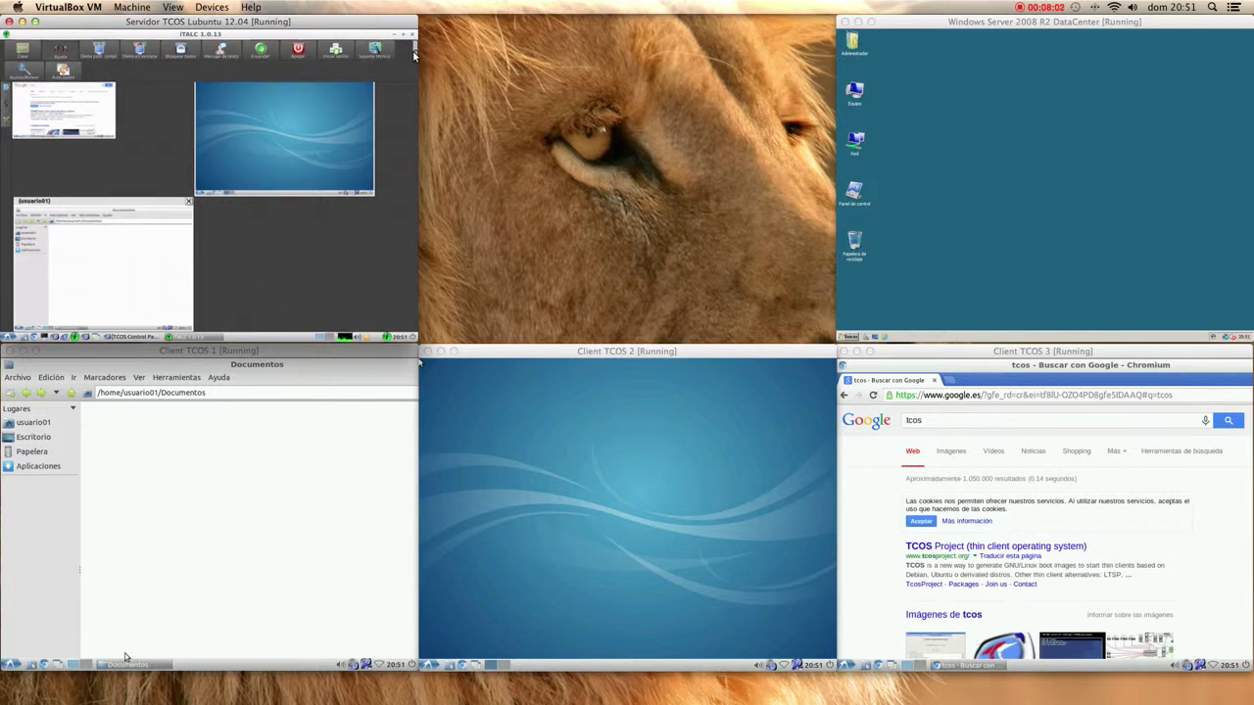
left_click(65, 73)
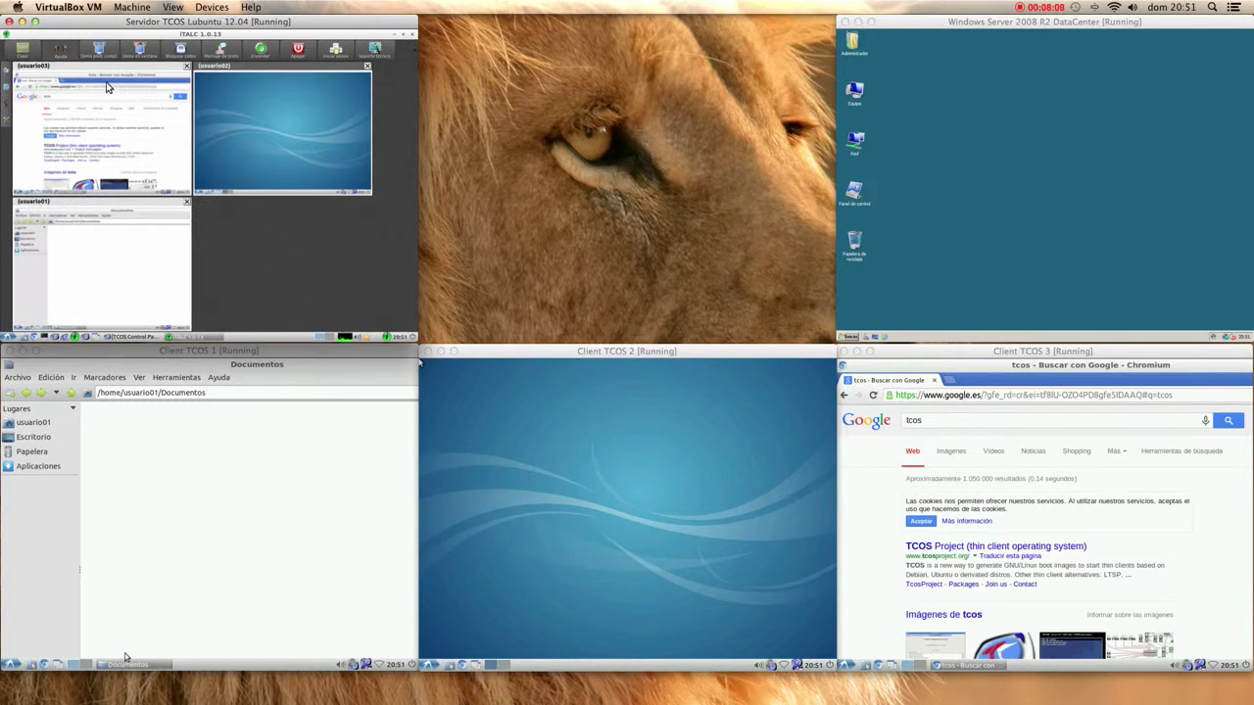
left_click(20, 54)
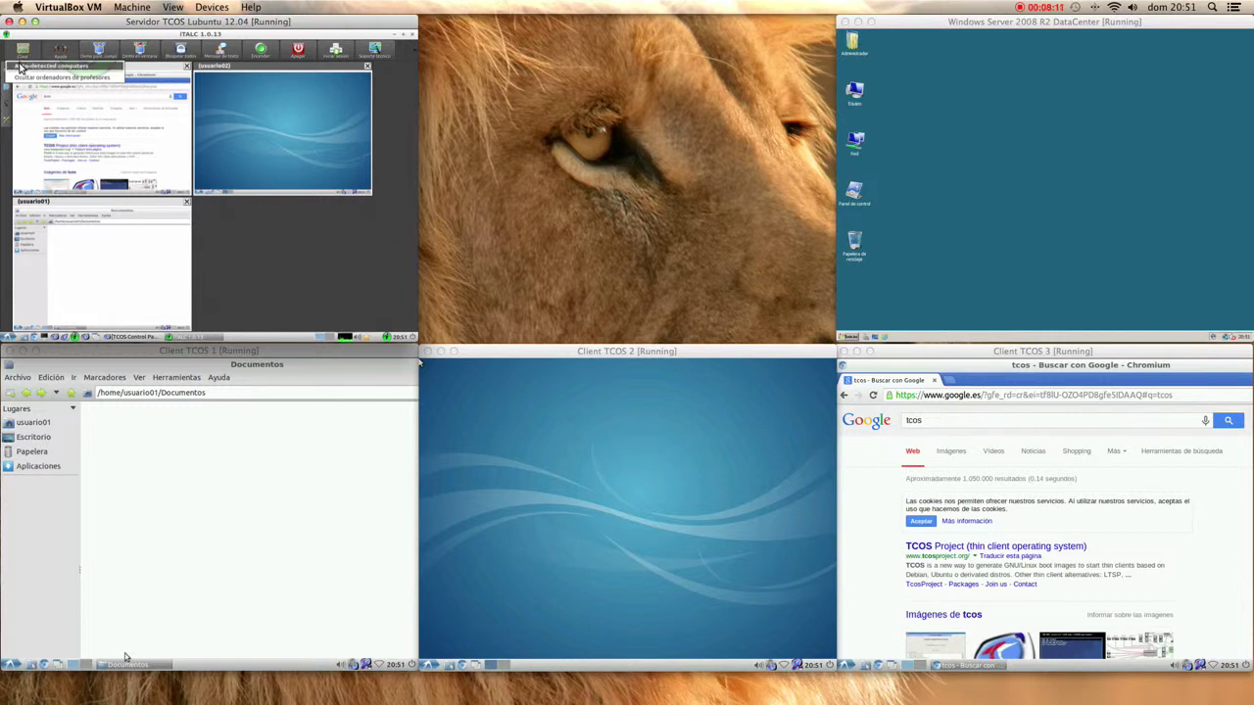
left_click(43, 79)
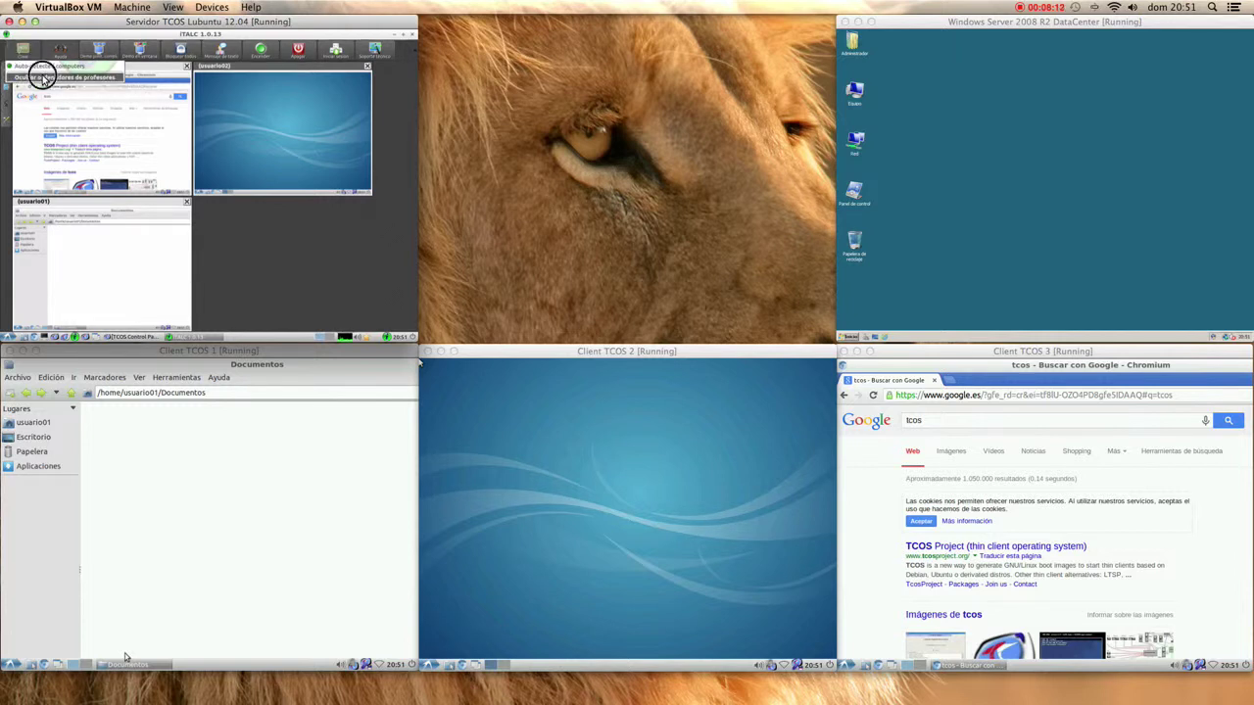
- Browse the Ayuda, Administrador de clases, Capturas and Configuración panels, close the side panel, then exit iTALC
left_click(10, 72)
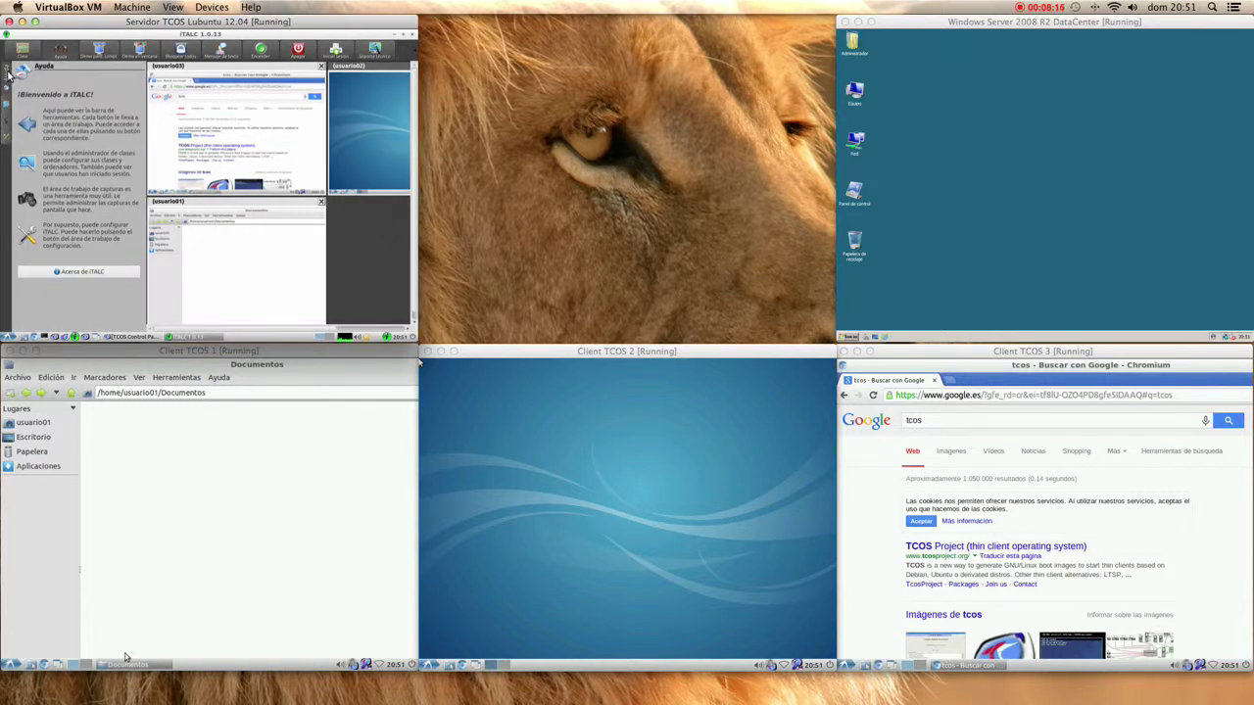
left_click(7, 102)
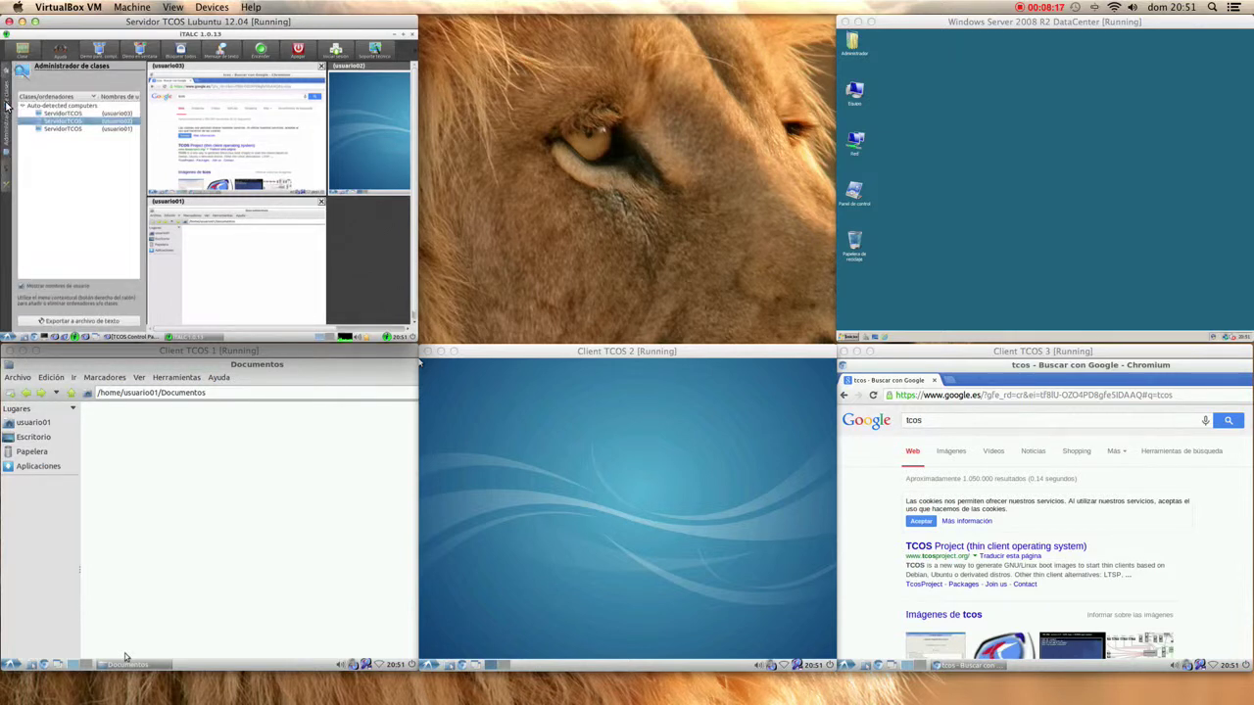
left_click(37, 67)
left_click(39, 80)
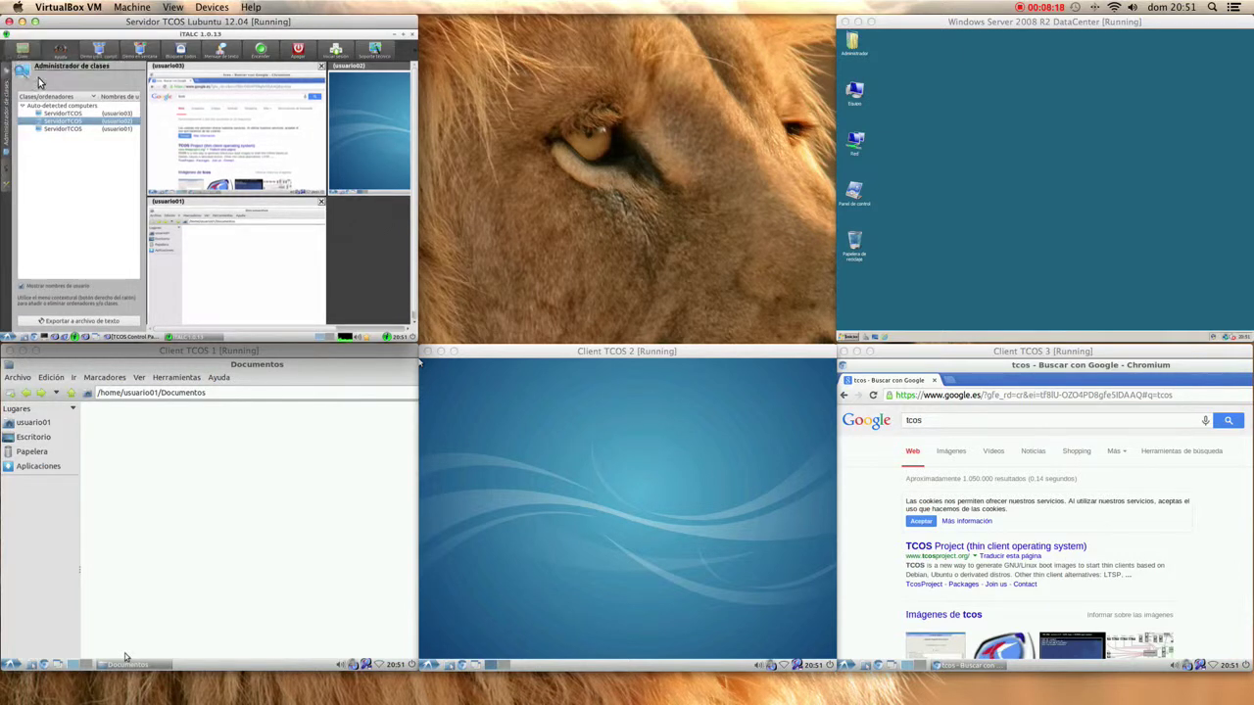
left_click(8, 172)
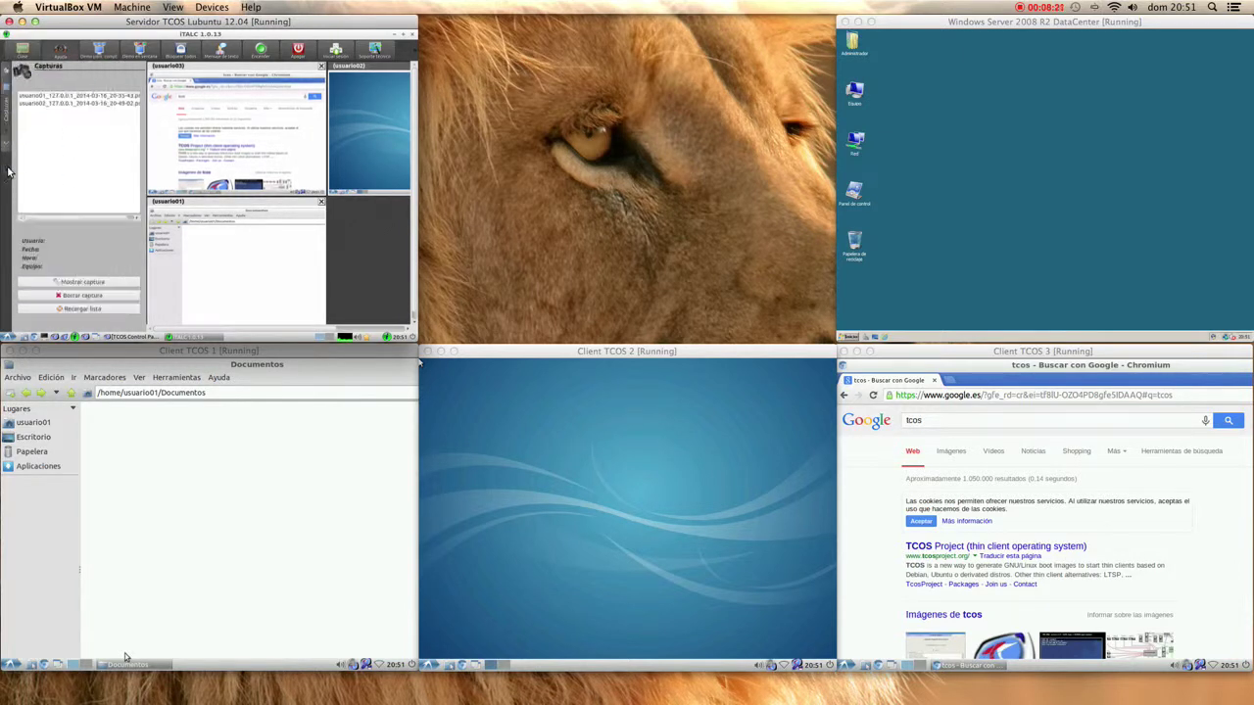
left_click(8, 149)
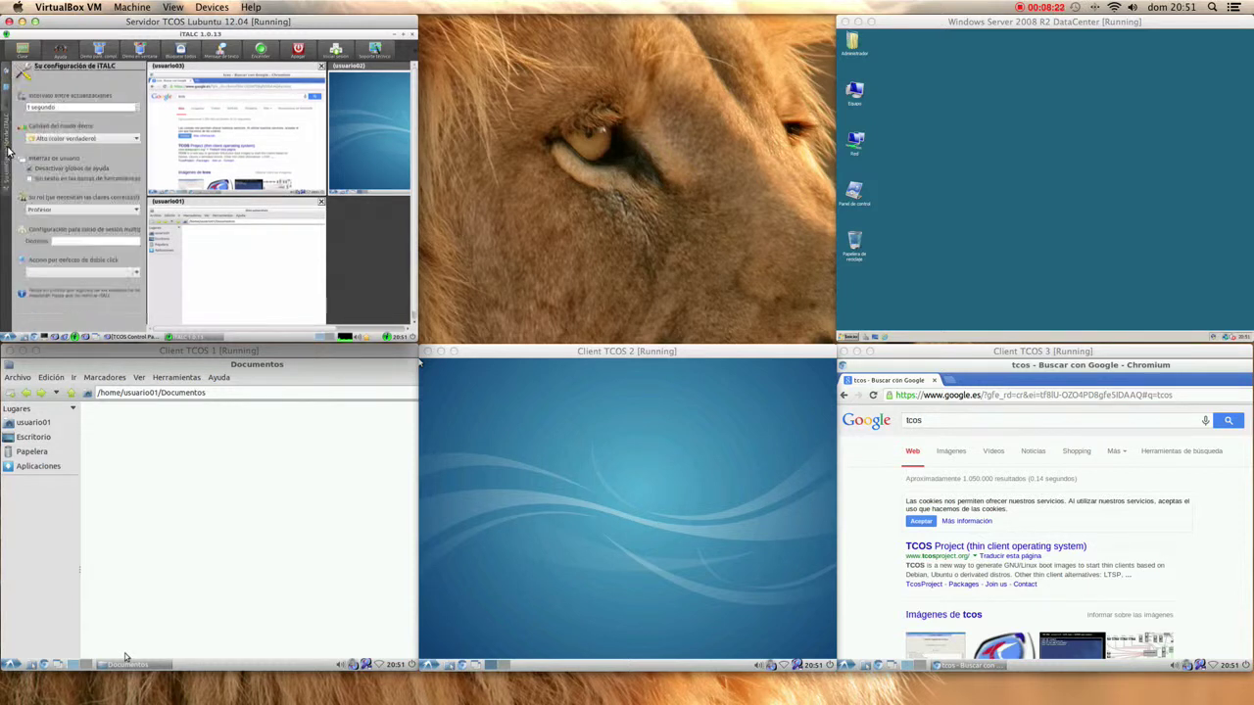
left_click(6, 87)
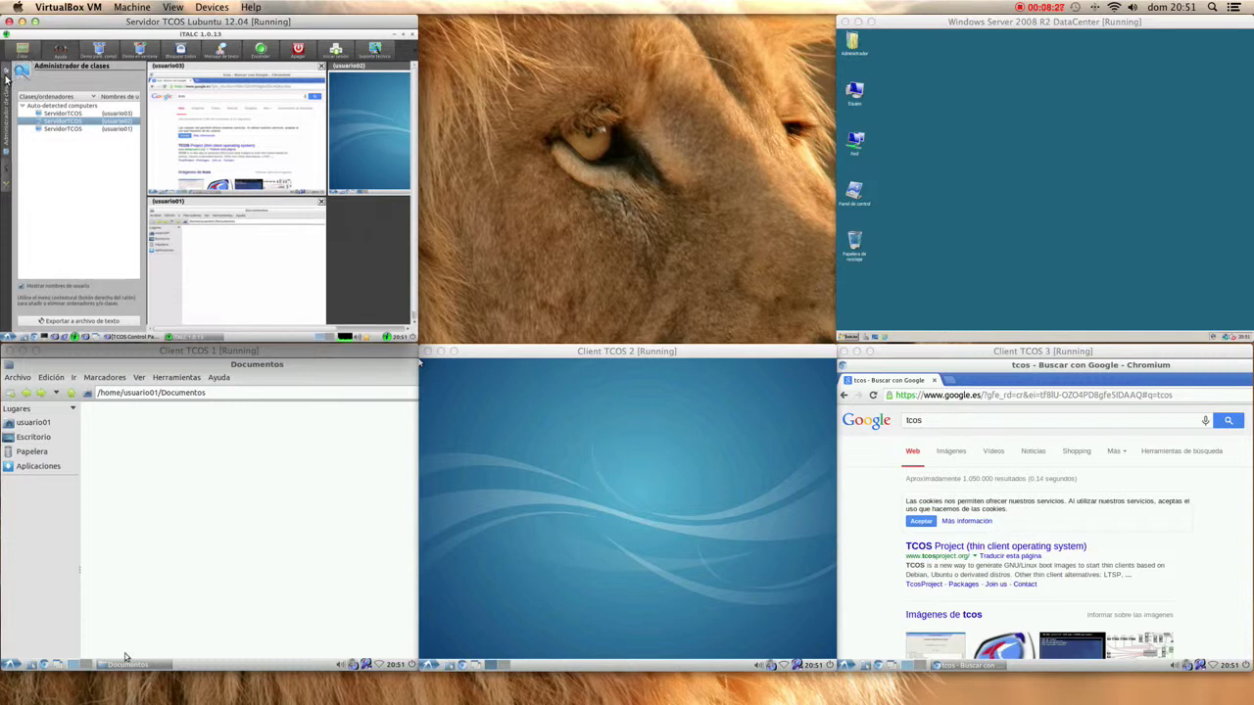
left_click(8, 76)
left_click(7, 76)
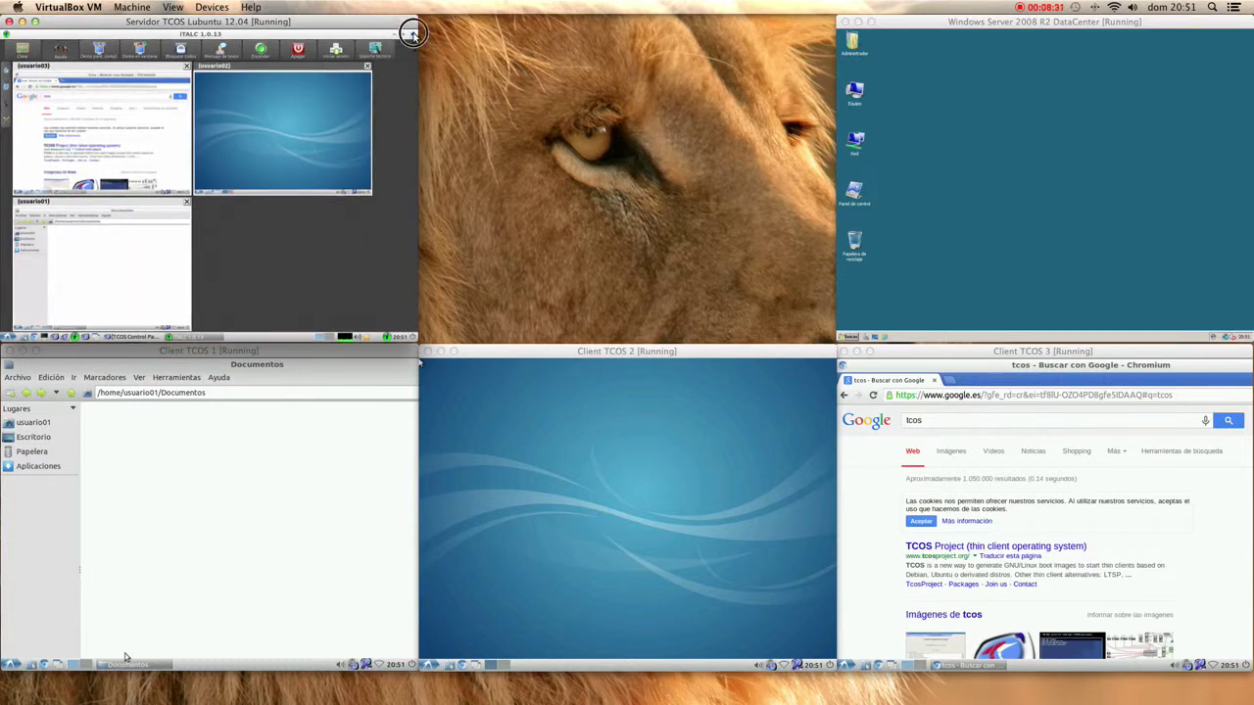
left_click(414, 34)
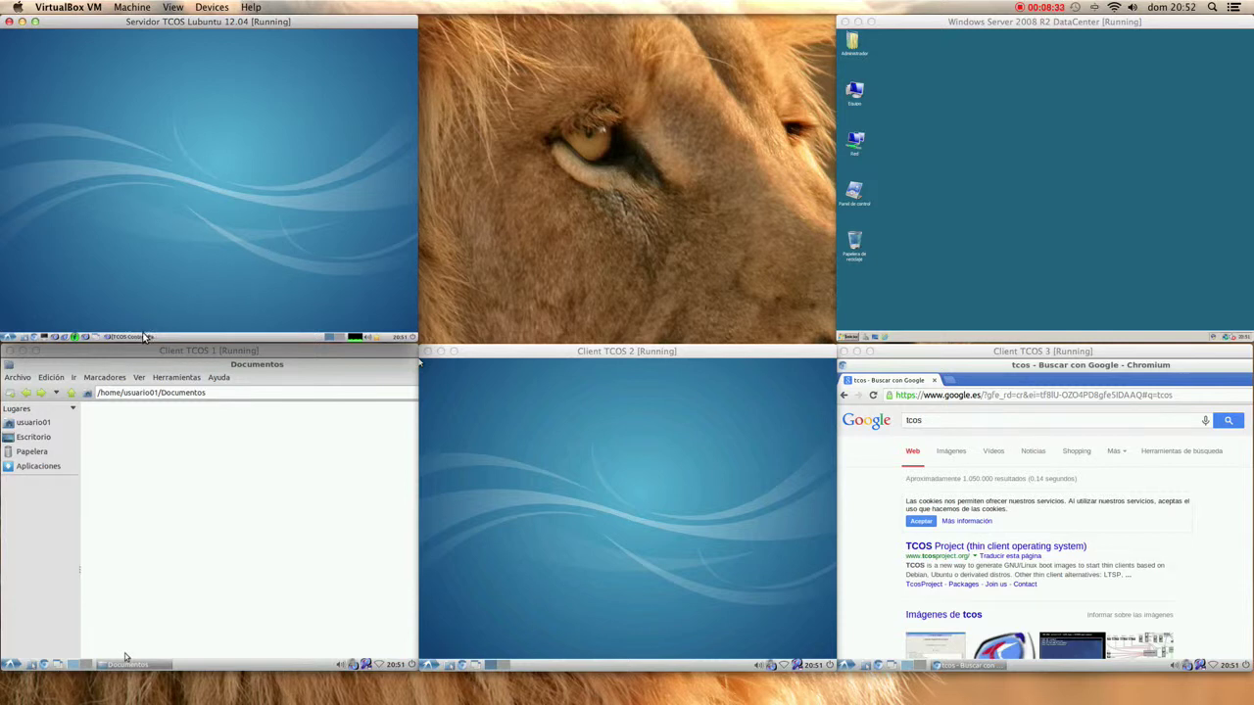
- Open TcosMonitor from the TCOS Control Panel and open usuario03's configuration with the administrator password
left_click(147, 336)
left_click(149, 158)
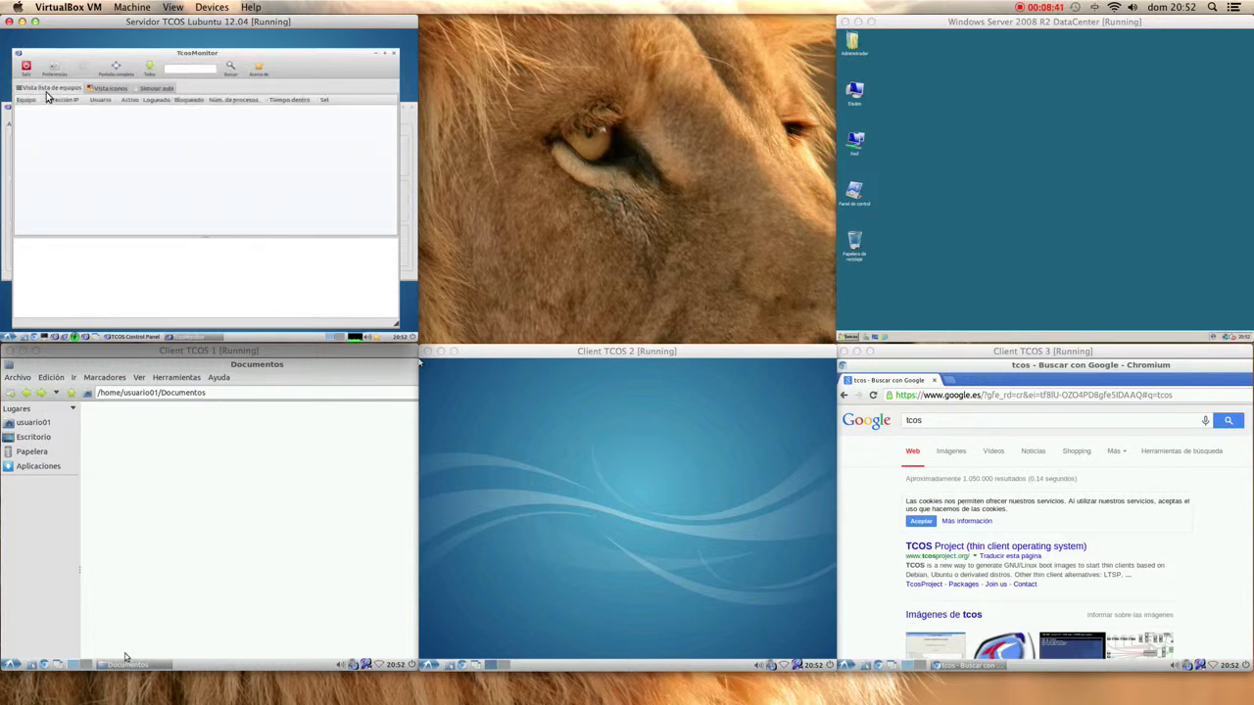
right_click(76, 134)
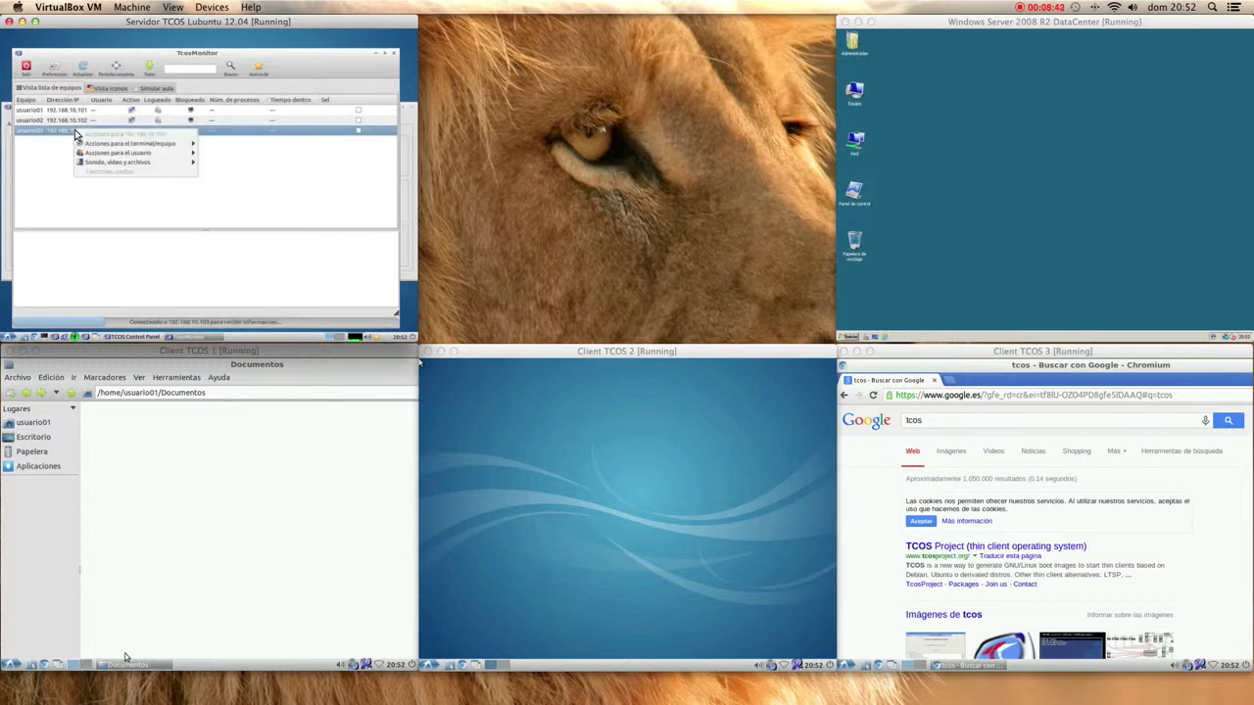
mouse_move(102, 144)
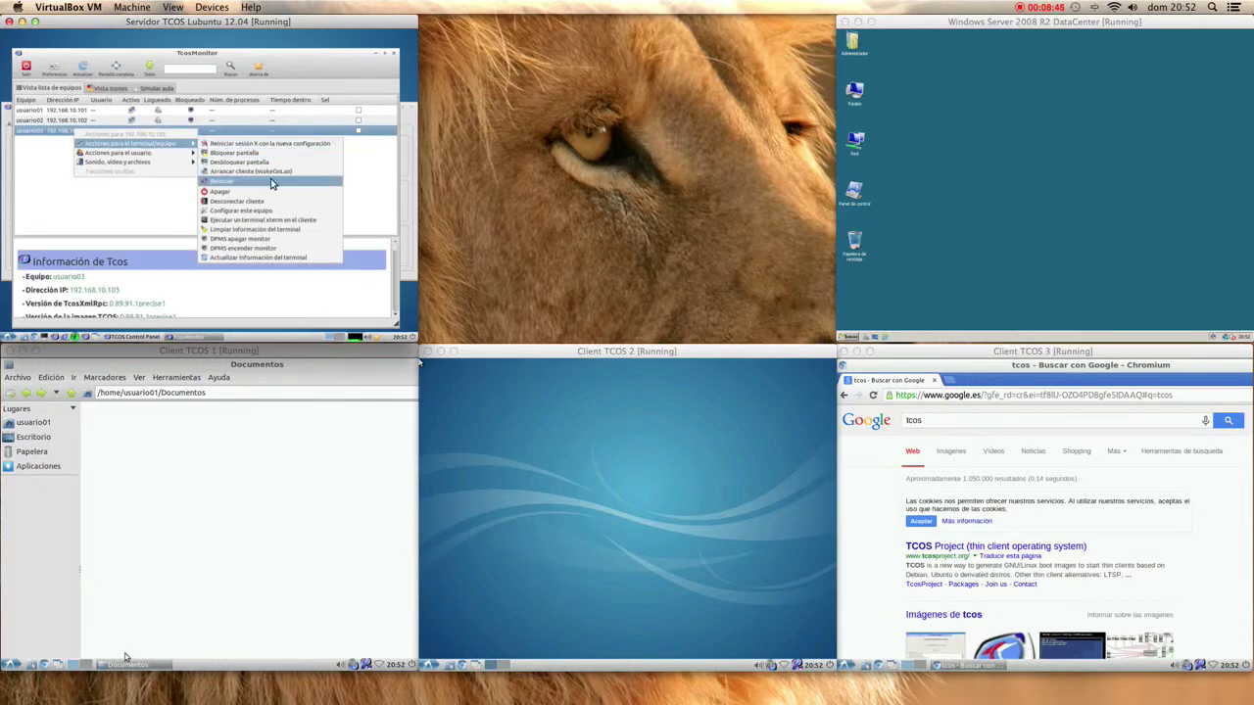
left_click(254, 209)
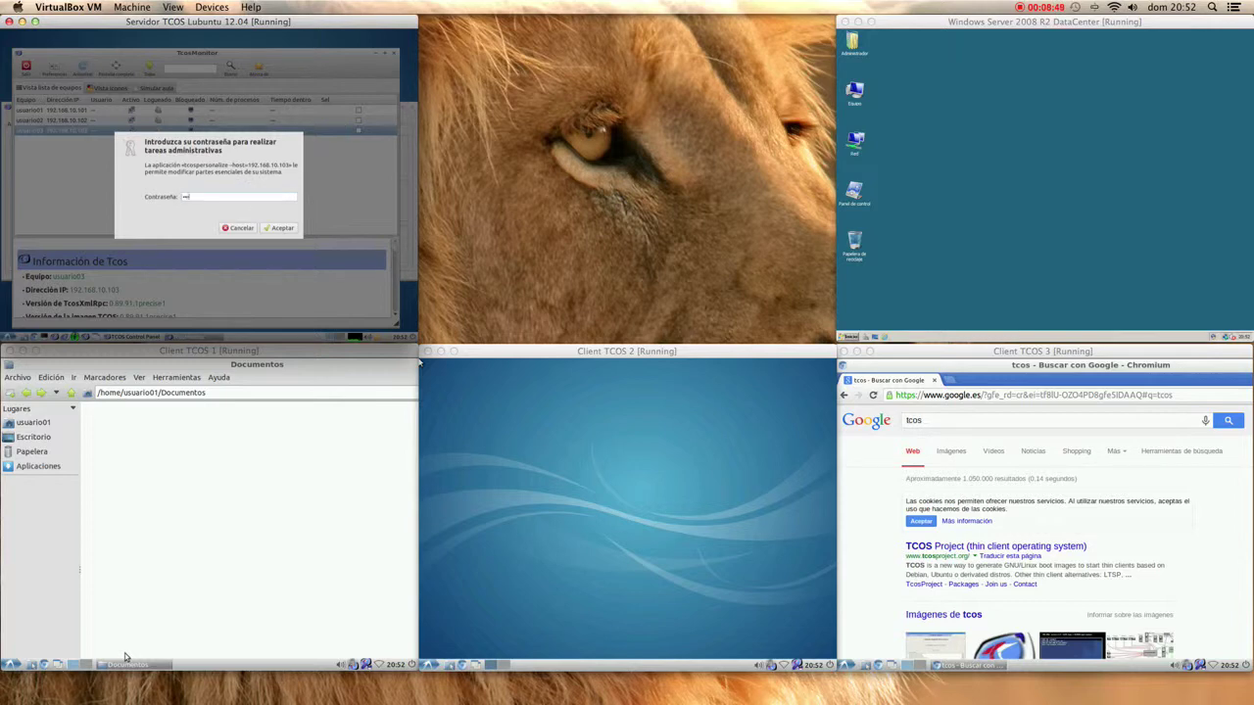
key("Return")
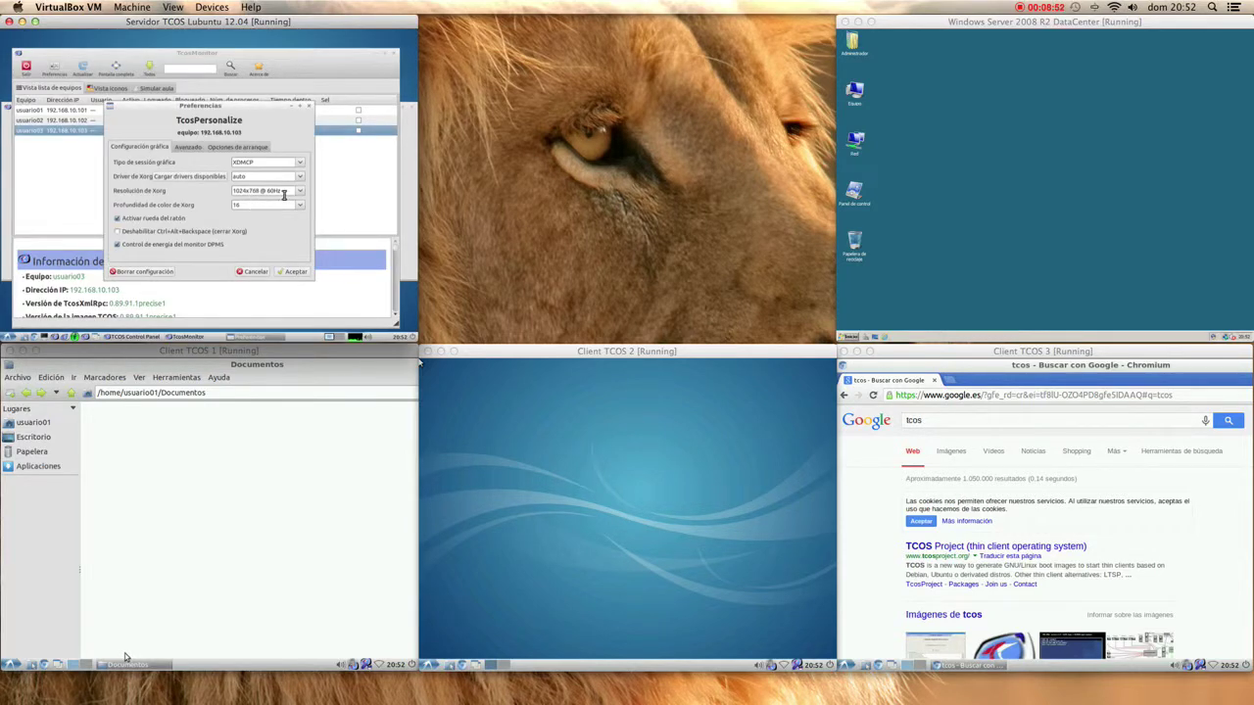
- Review the Avanzado, Opciones de arranque and Configuración gráfica tabs, then Cancelar without changes
left_click(181, 147)
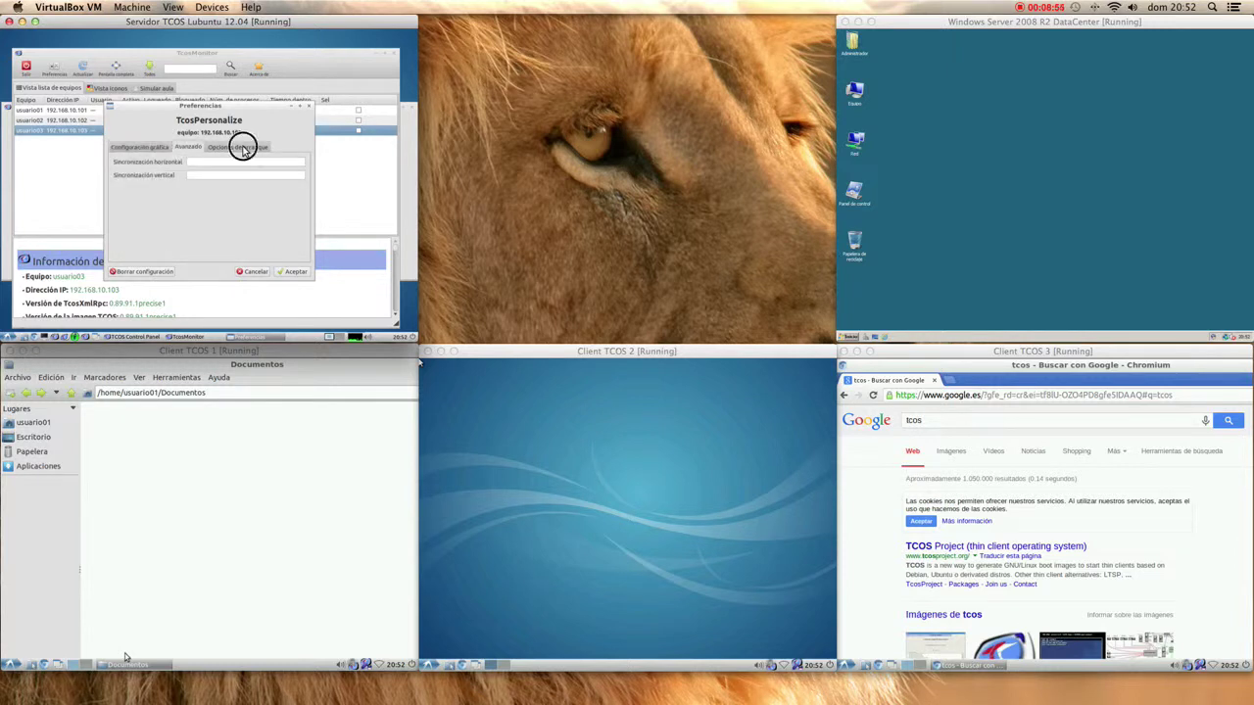
left_click(243, 147)
left_click(137, 148)
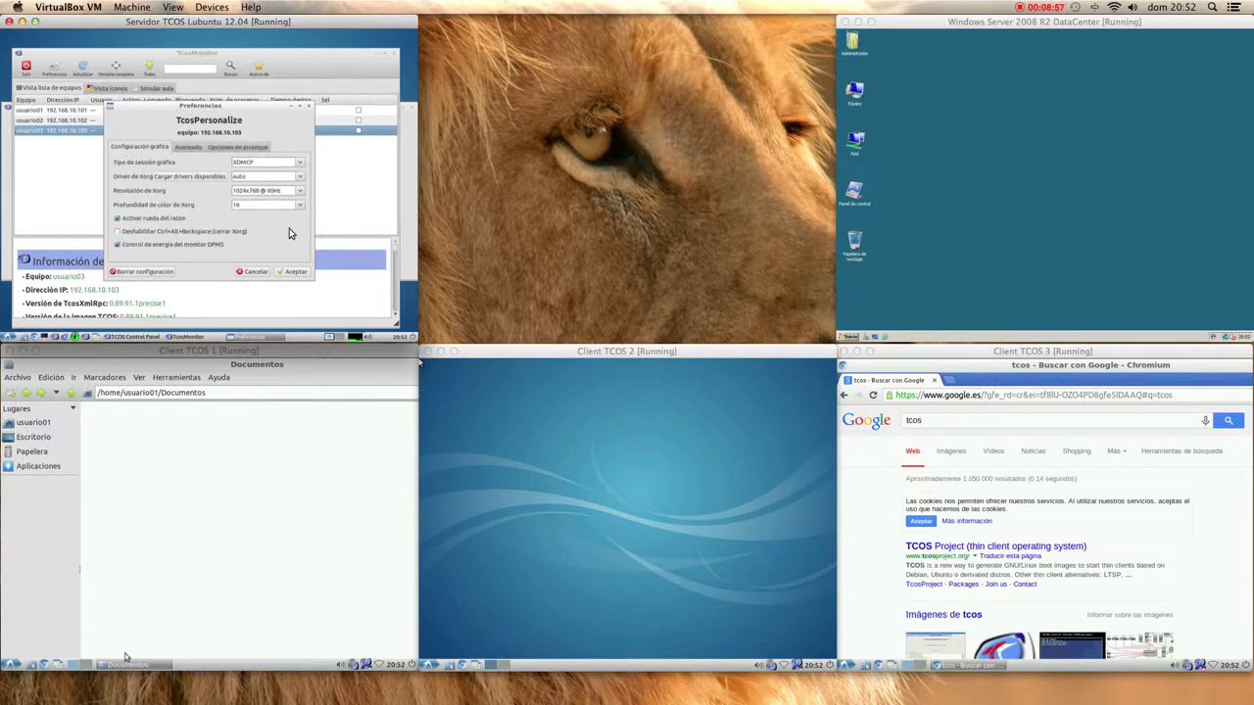
left_click(253, 273)
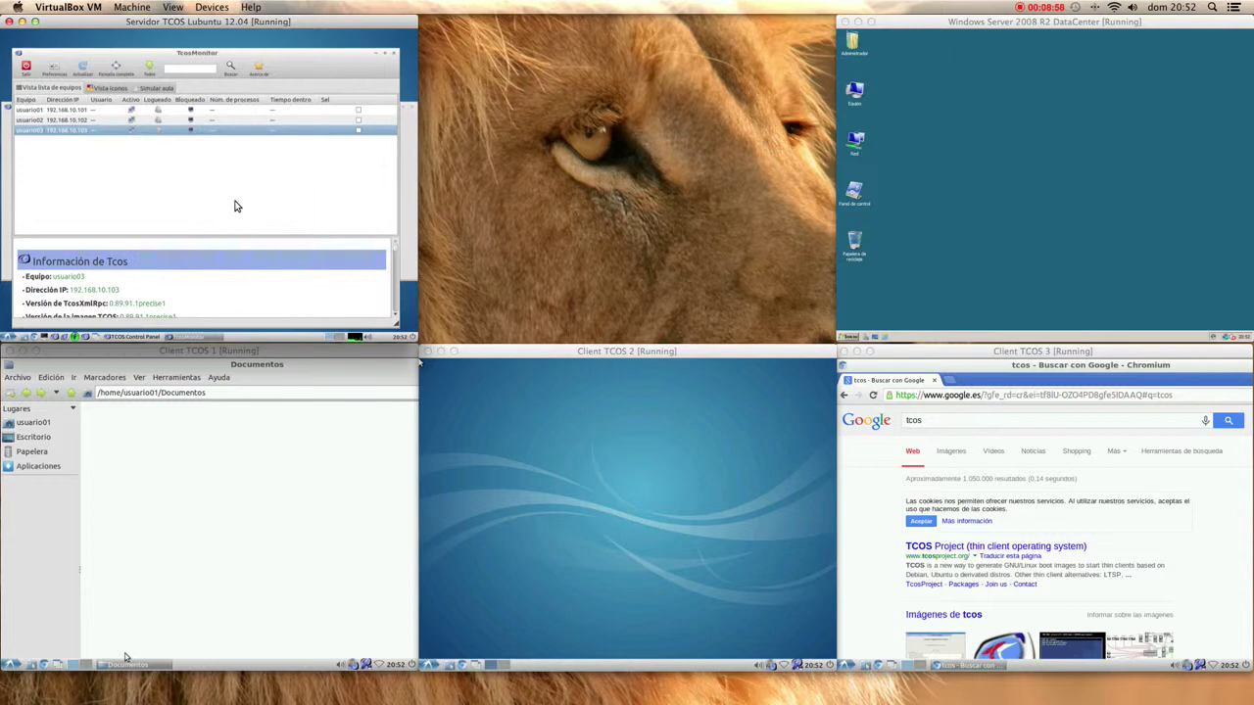
right_click(235, 121)
mouse_move(244, 137)
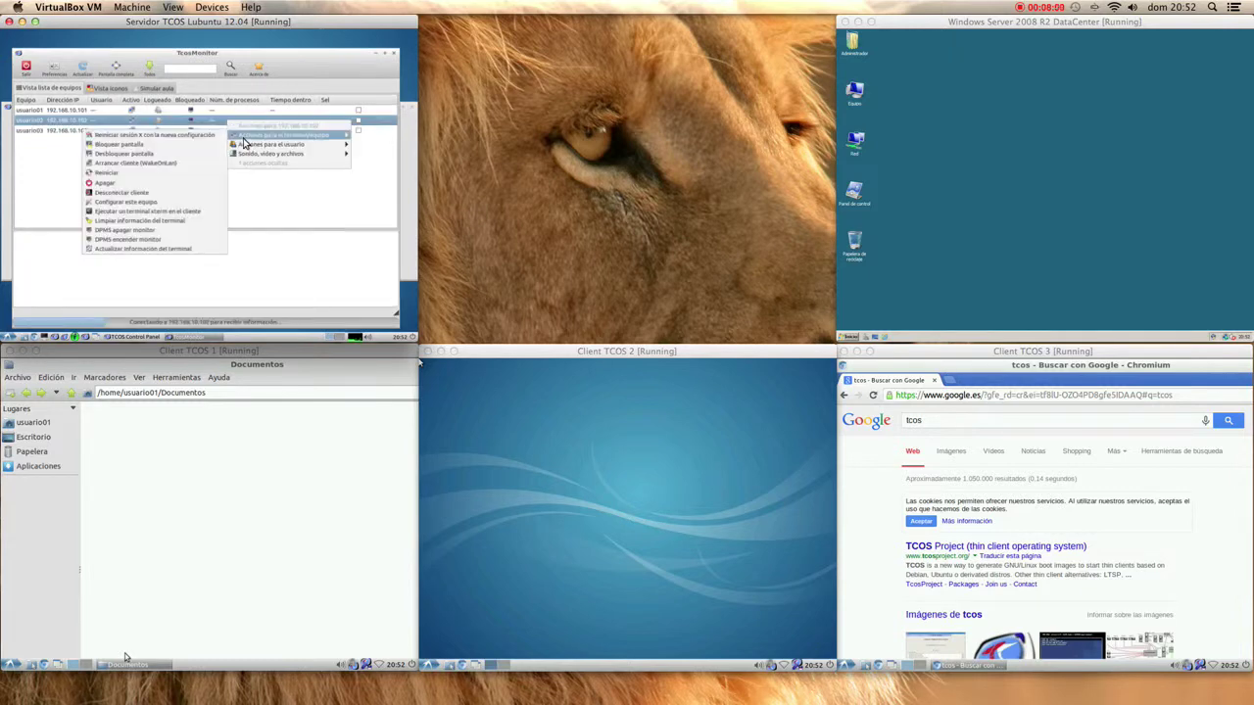
left_click(176, 201)
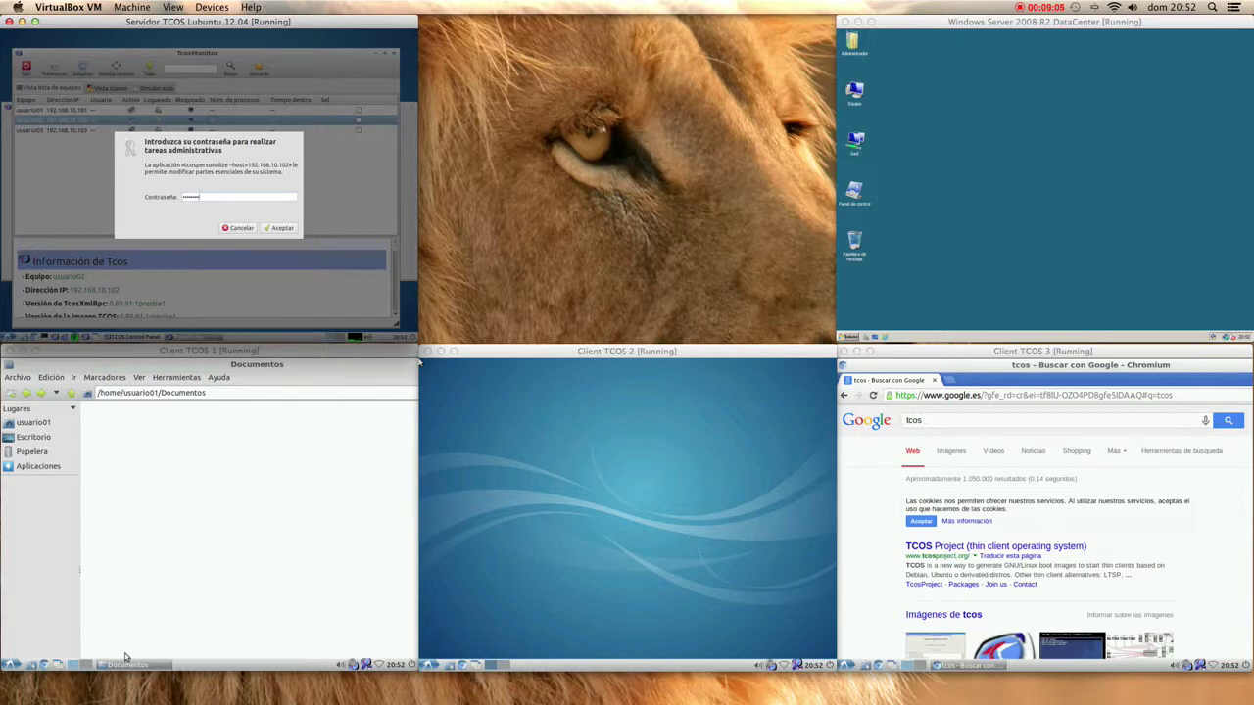
key("Return")
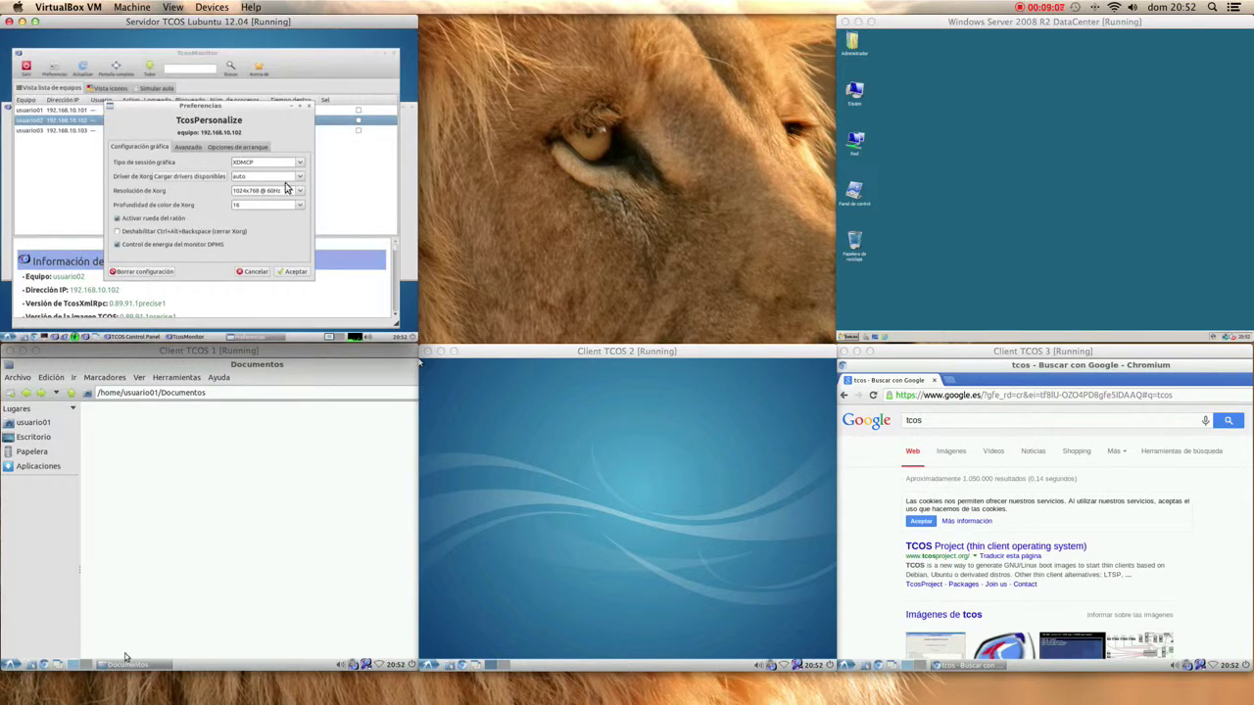
left_click(255, 271)
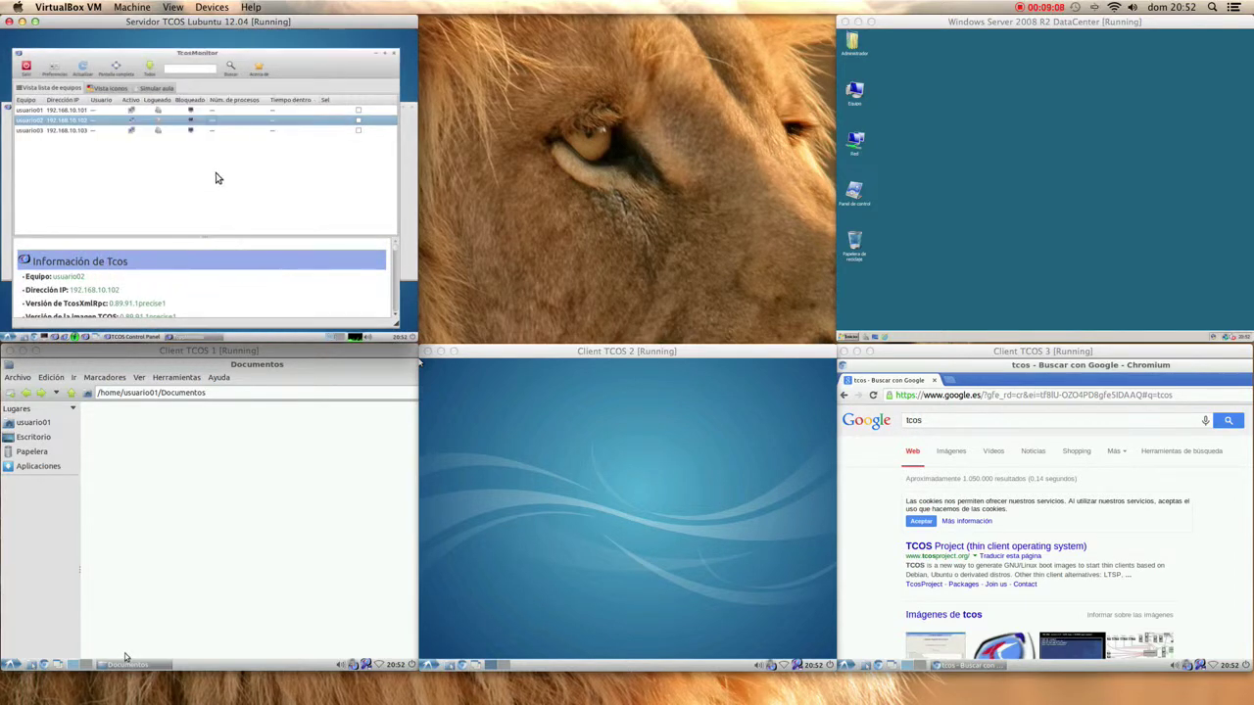
right_click(166, 110)
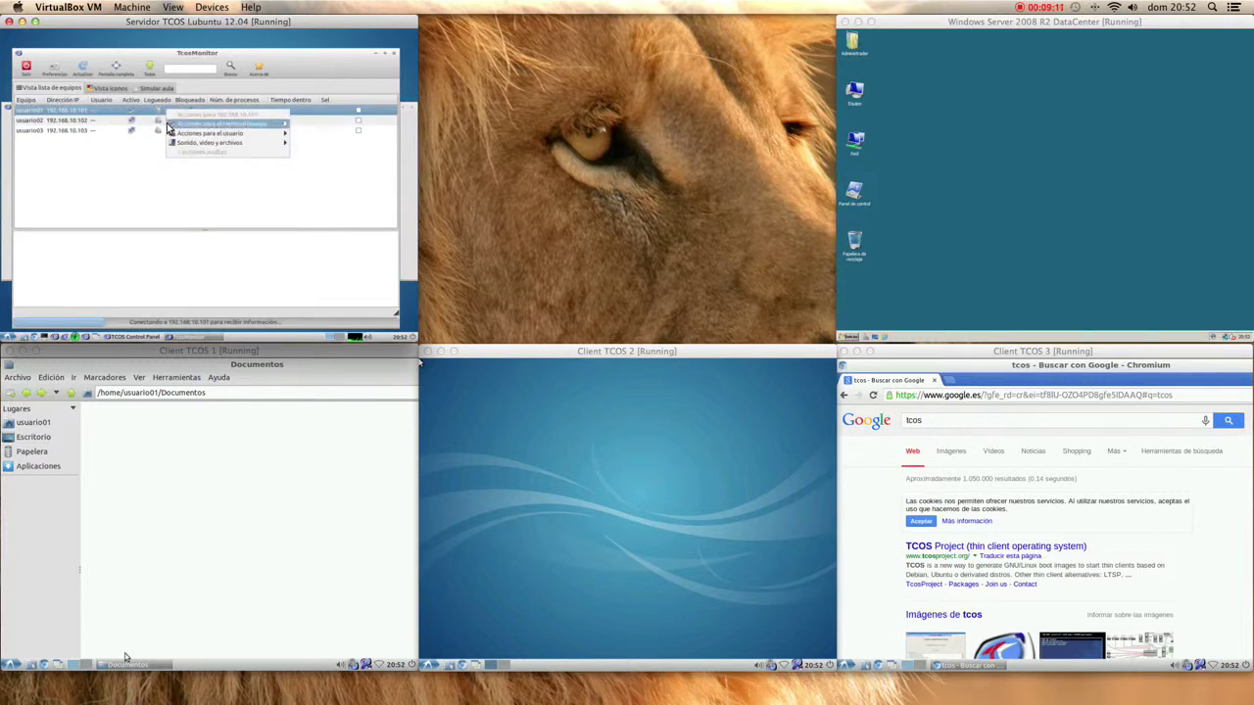
mouse_move(187, 124)
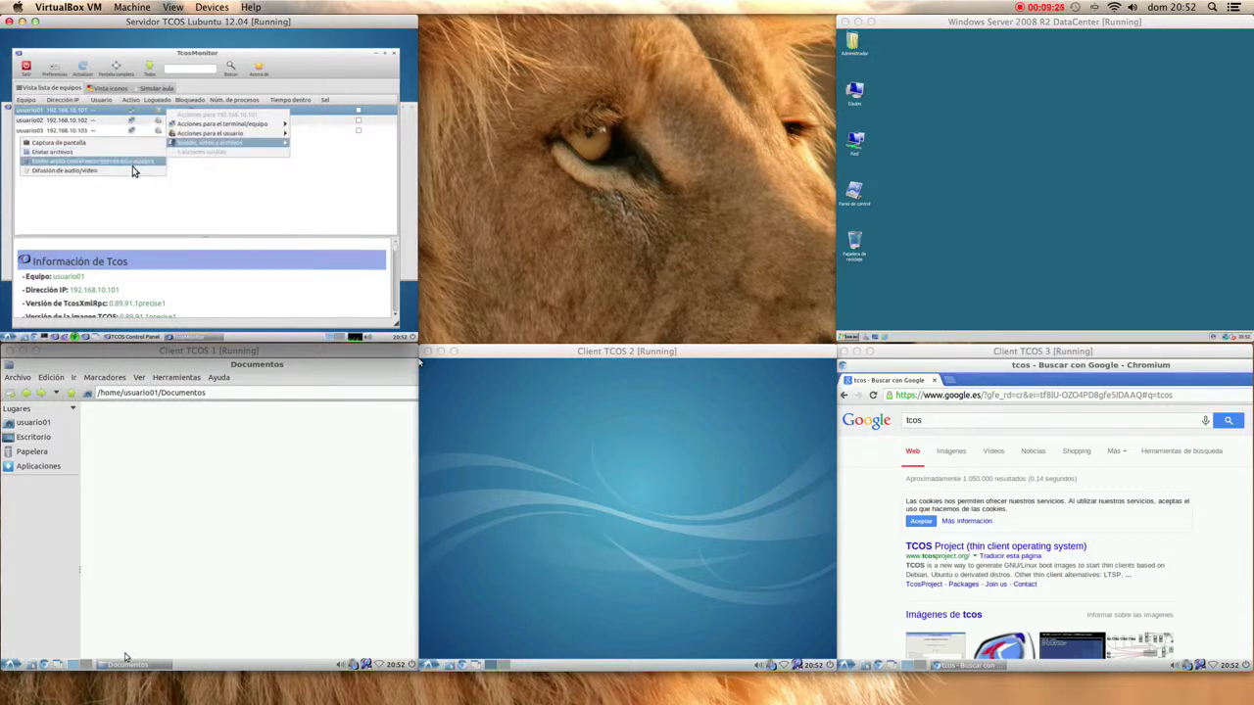
left_click(125, 184)
- Reboot usuario02 at 192.168.10.102 via Reiniciar, confirm with Sí, and switch to Vista iconos
left_click(140, 122)
right_click(140, 122)
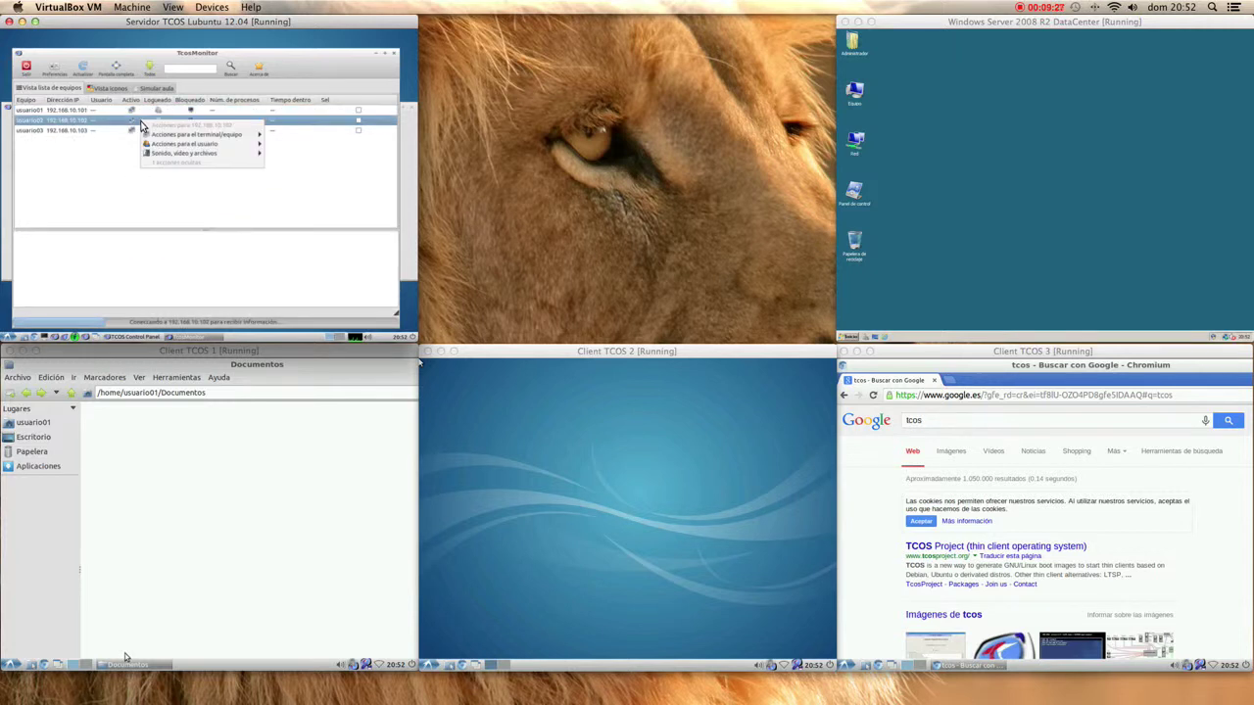
mouse_move(163, 135)
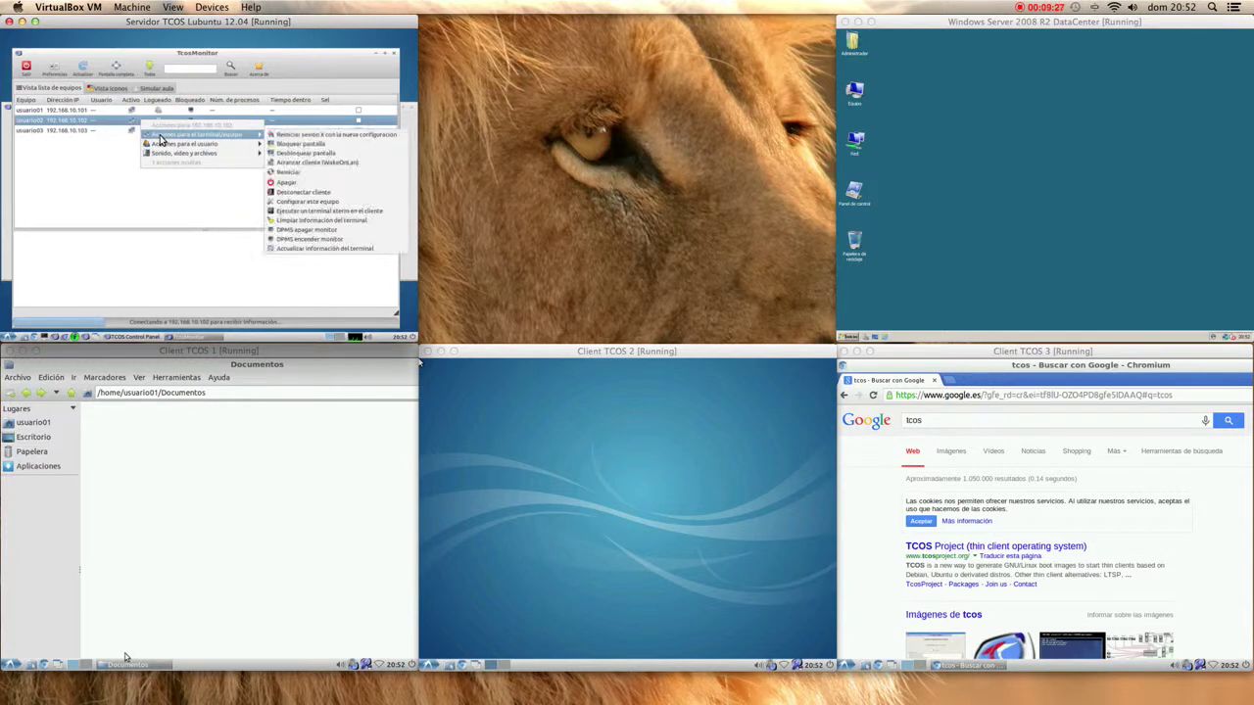
left_click(292, 172)
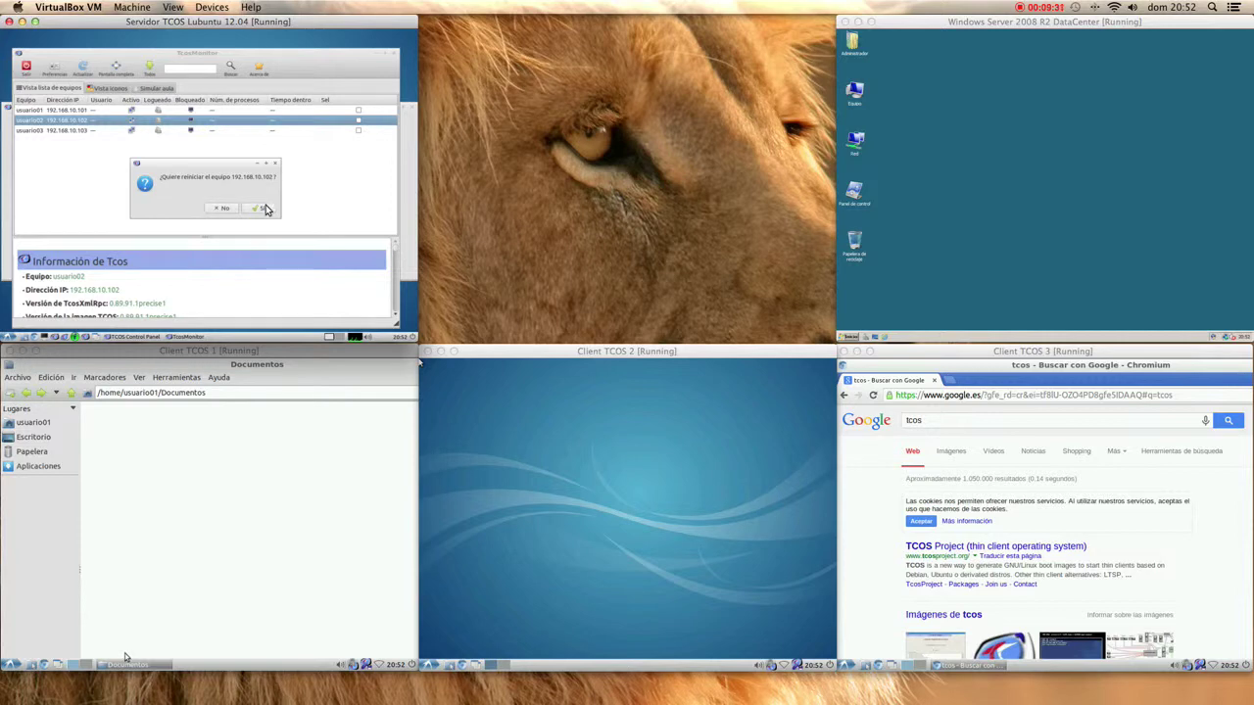
left_click(263, 209)
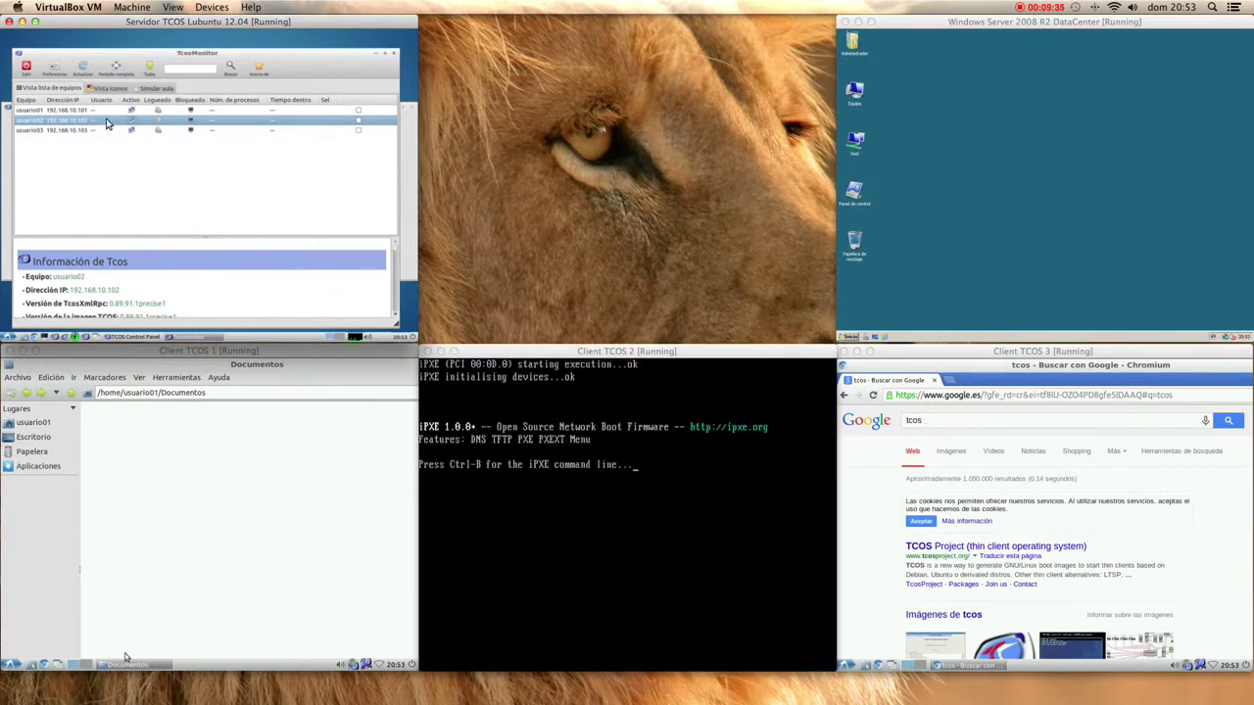
left_click(111, 88)
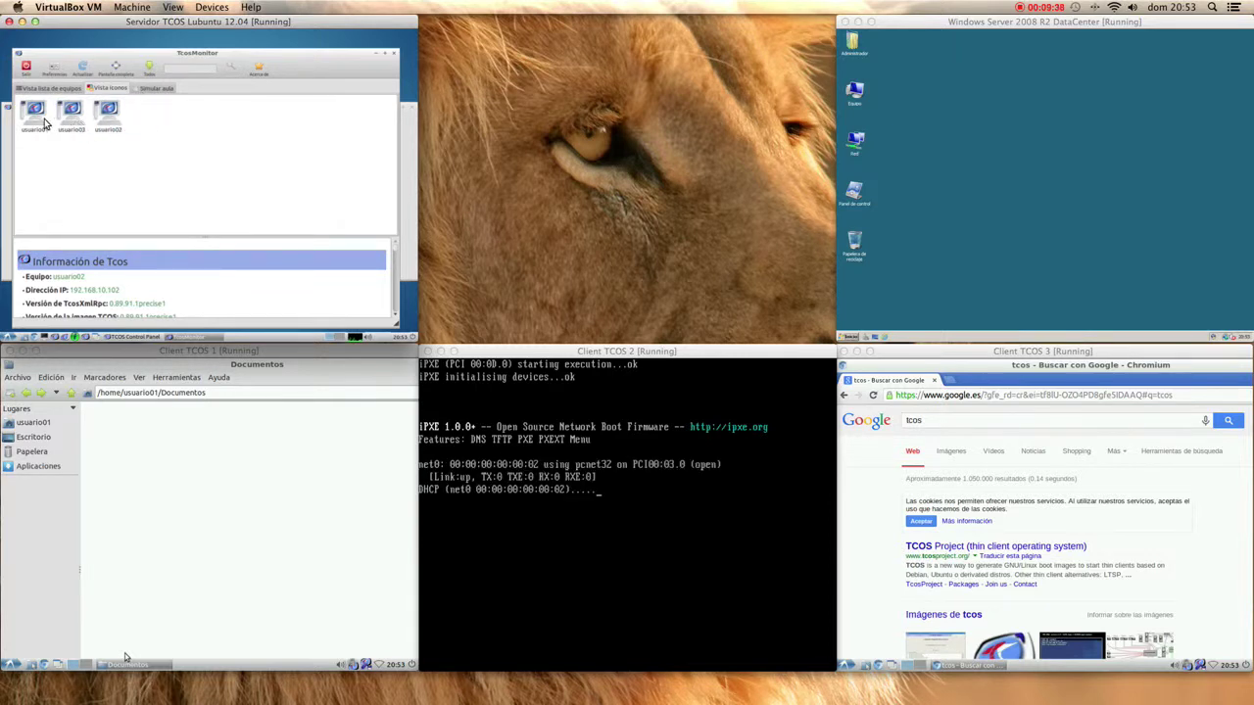
- Reorder TcosMonitor's client icons as usuario01, usuario02, usuario03
left_click_drag(44, 123, 123, 204)
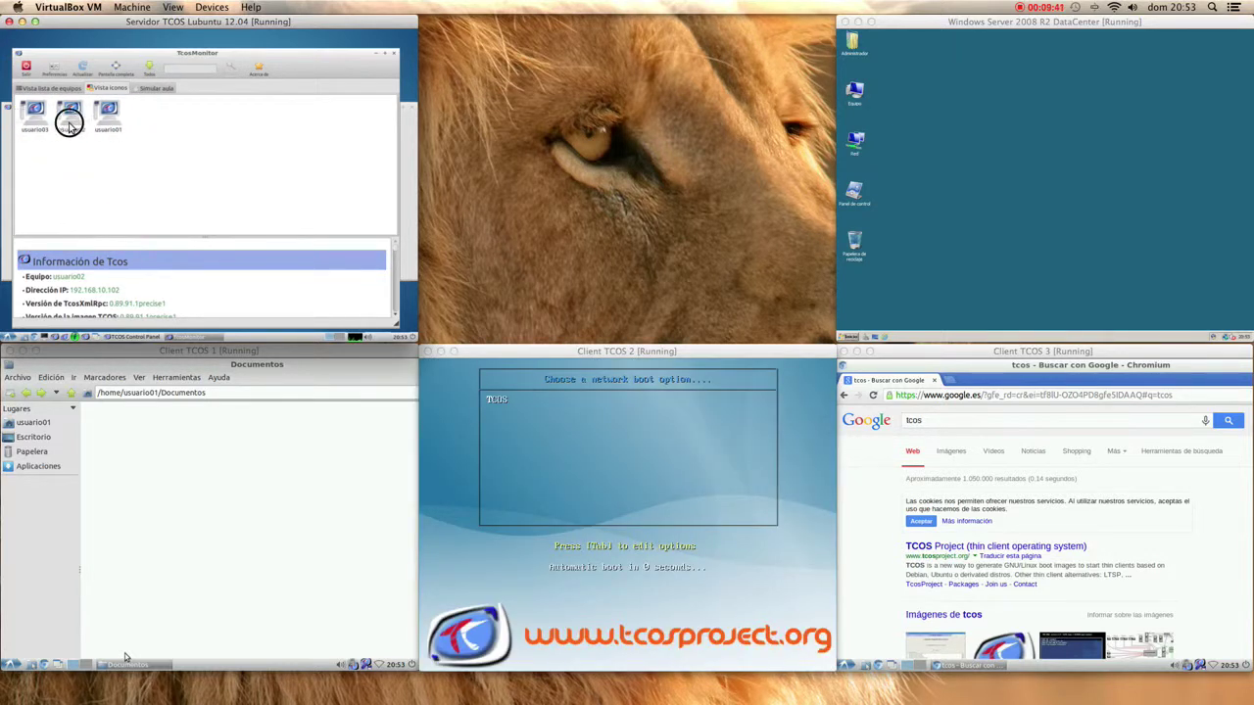
left_click_drag(69, 126, 166, 153)
left_click_drag(43, 122, 315, 188)
- Switch to the Simular aula classroom view and drag the first two clients into place
left_click(164, 89)
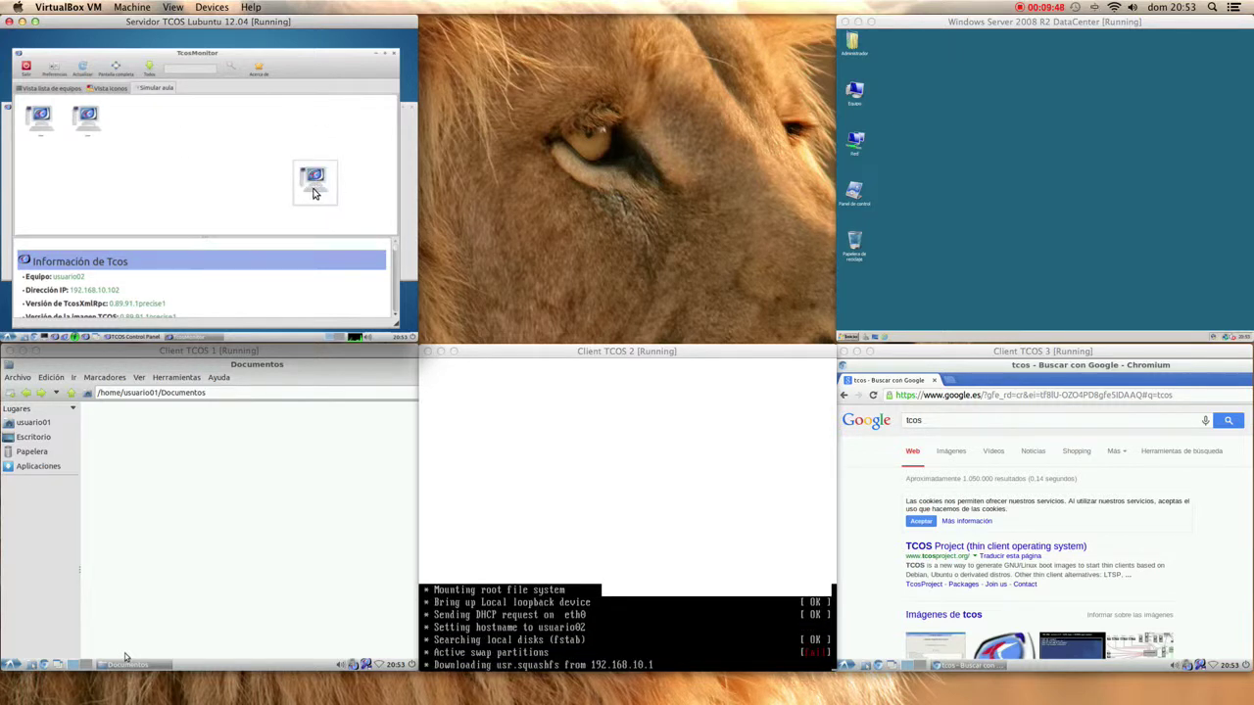
mouse_move(315, 193)
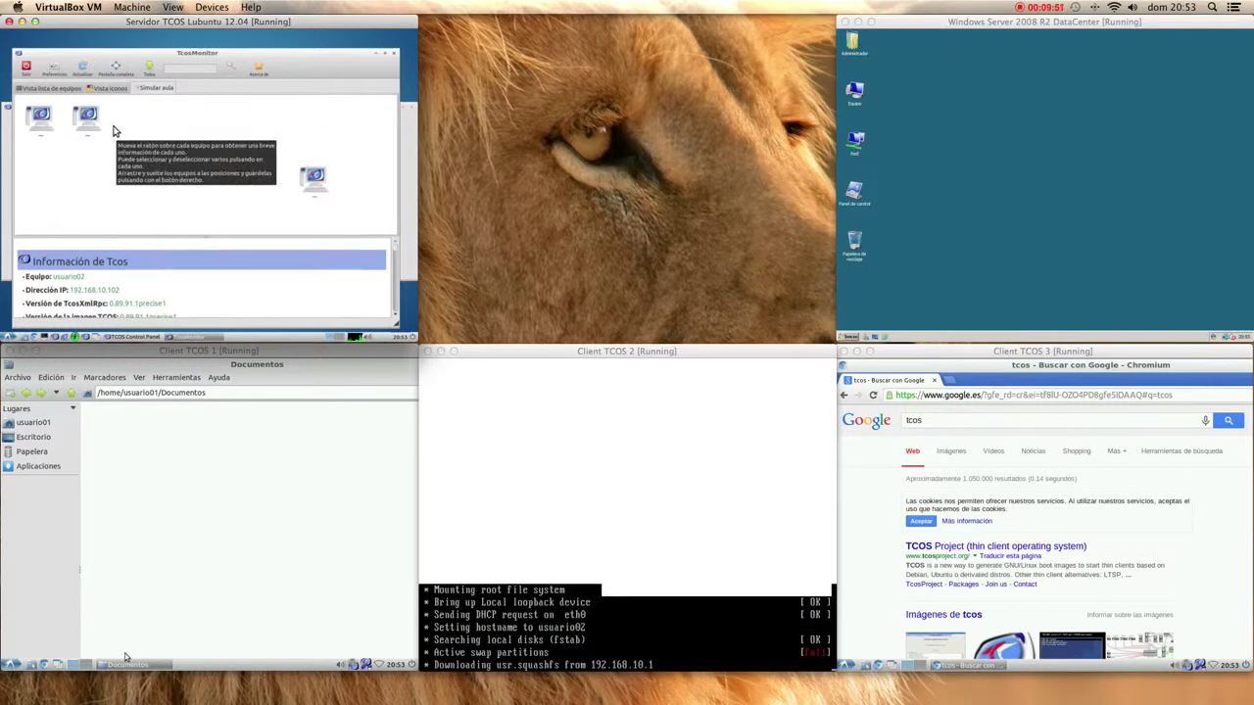
left_click(91, 123)
left_click_drag(92, 123, 167, 186)
left_click_drag(126, 121, 218, 117)
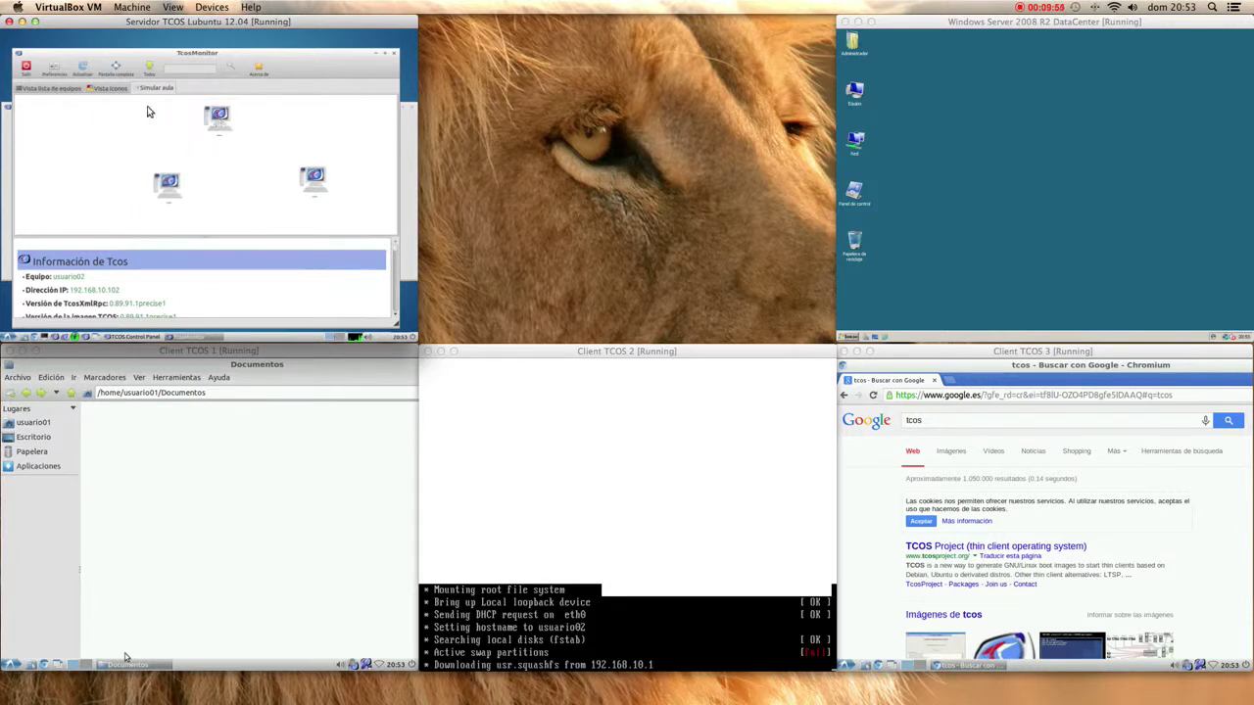
left_click(78, 67)
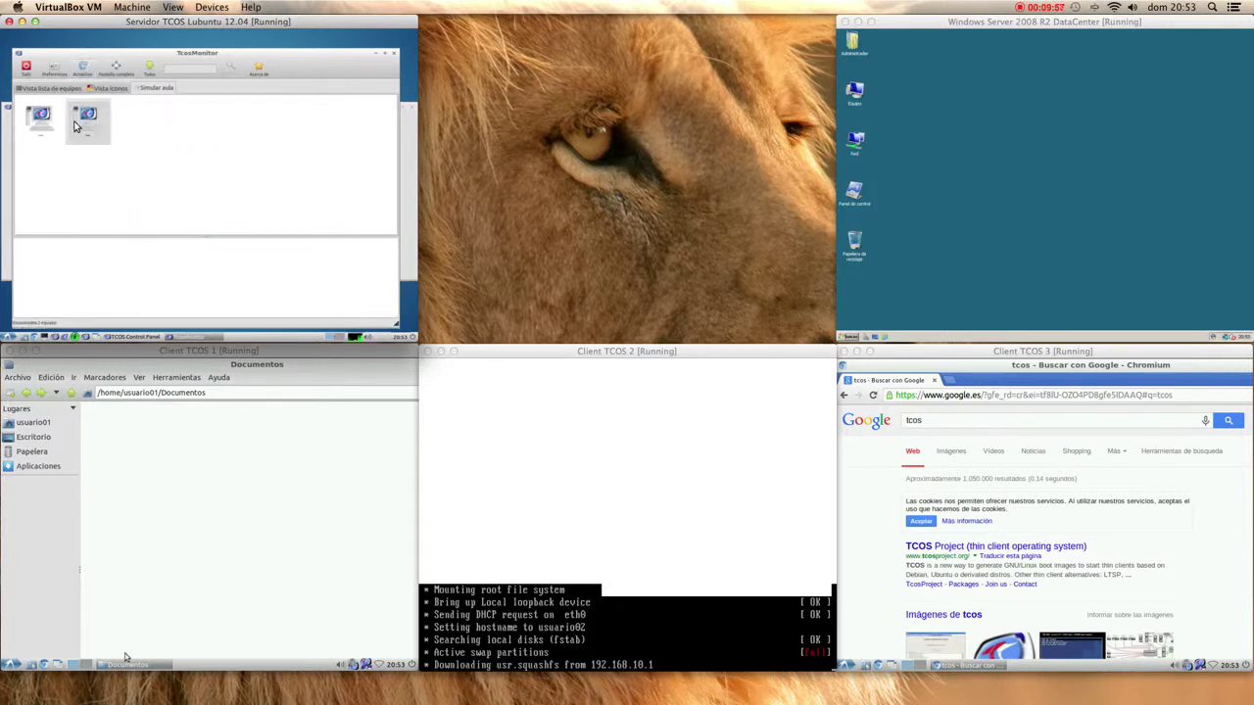
mouse_move(69, 112)
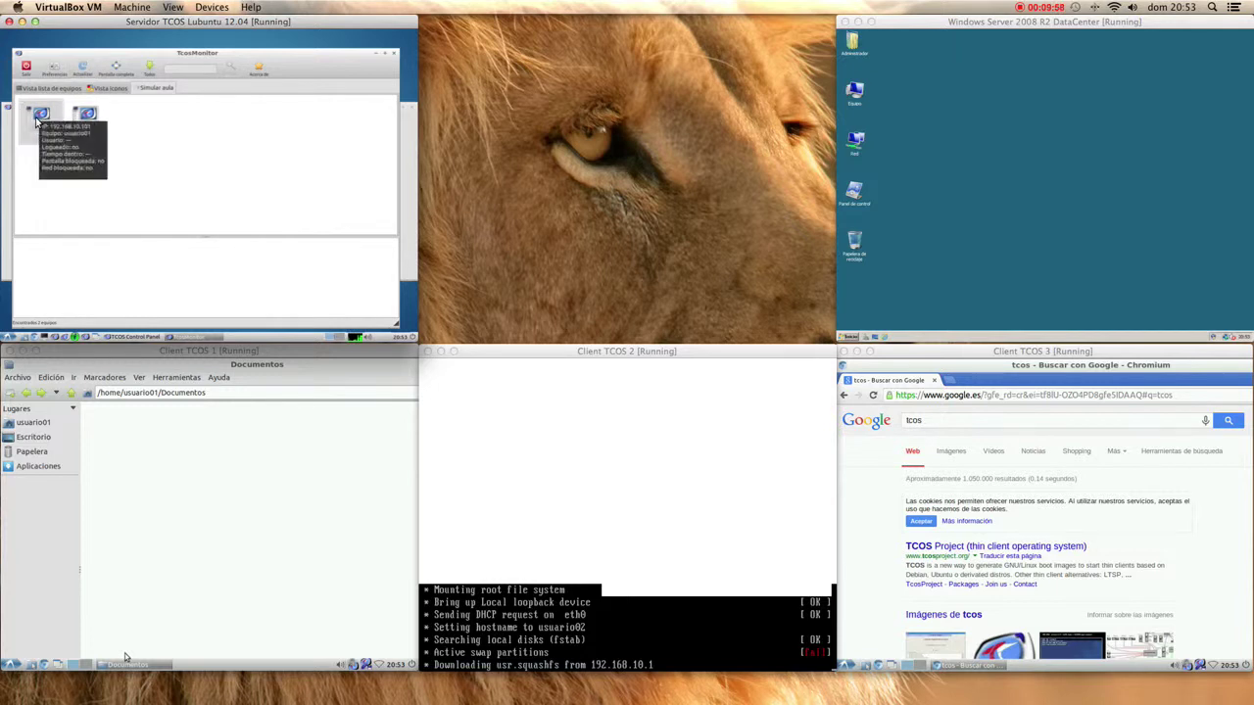
left_click_drag(93, 116, 270, 182)
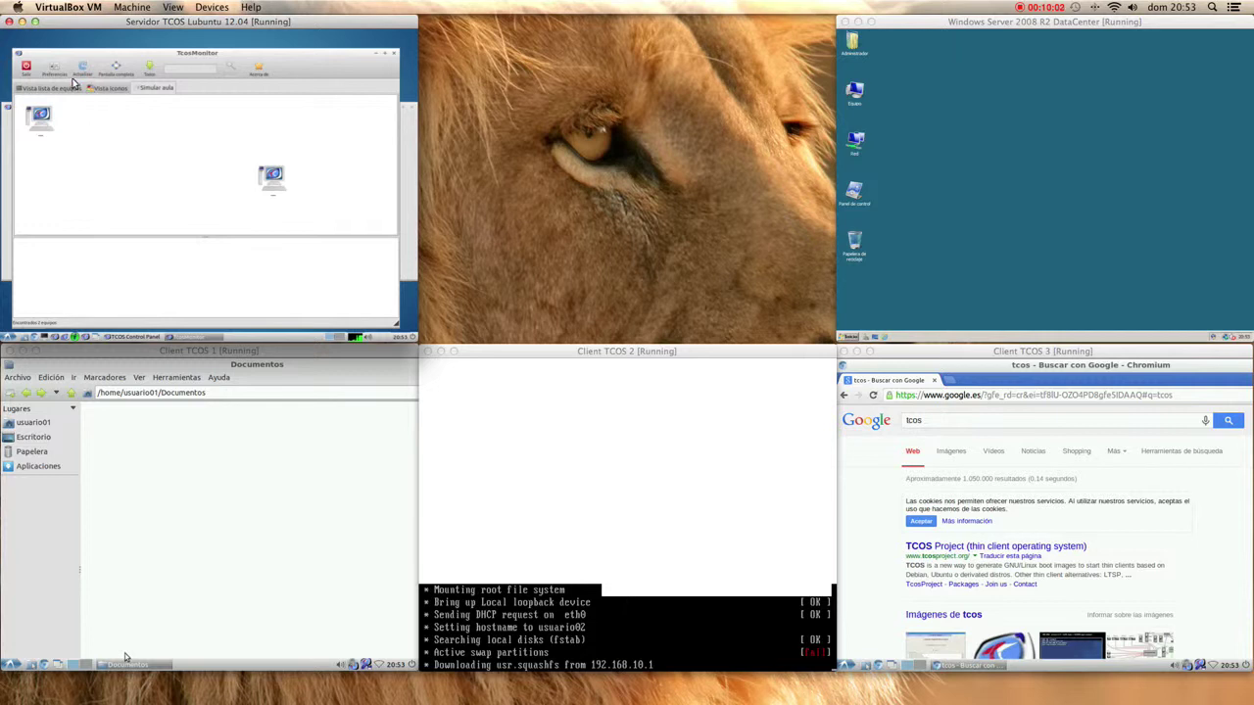
- Refresh the classroom, arrange all three clients, and select ciber01 on Client TCOS 2's login list
left_click(57, 89)
left_click(152, 88)
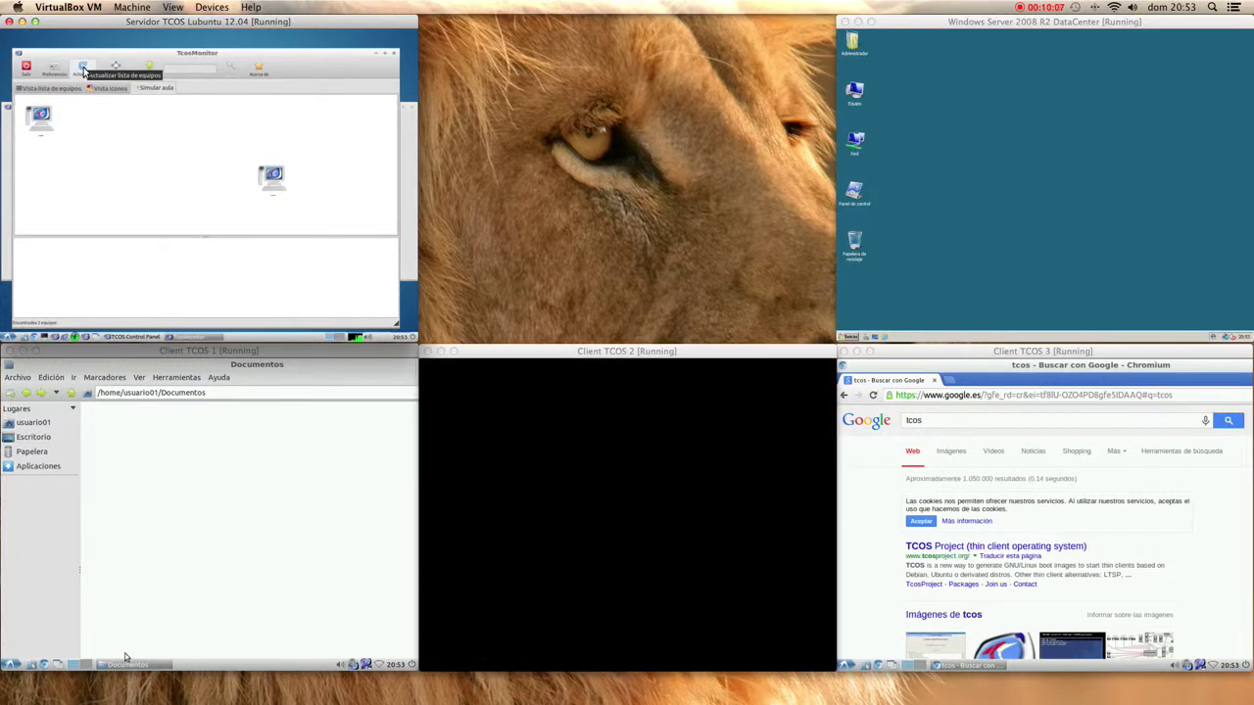
left_click(83, 70)
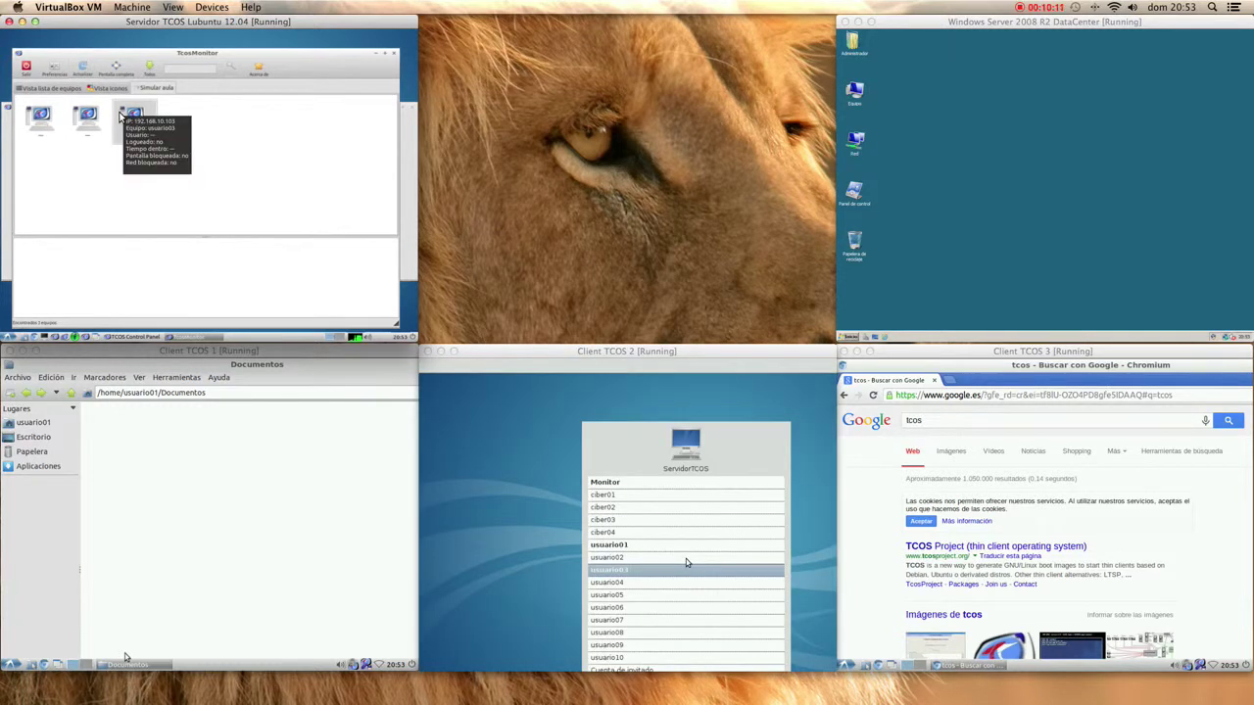
left_click_drag(122, 117, 326, 201)
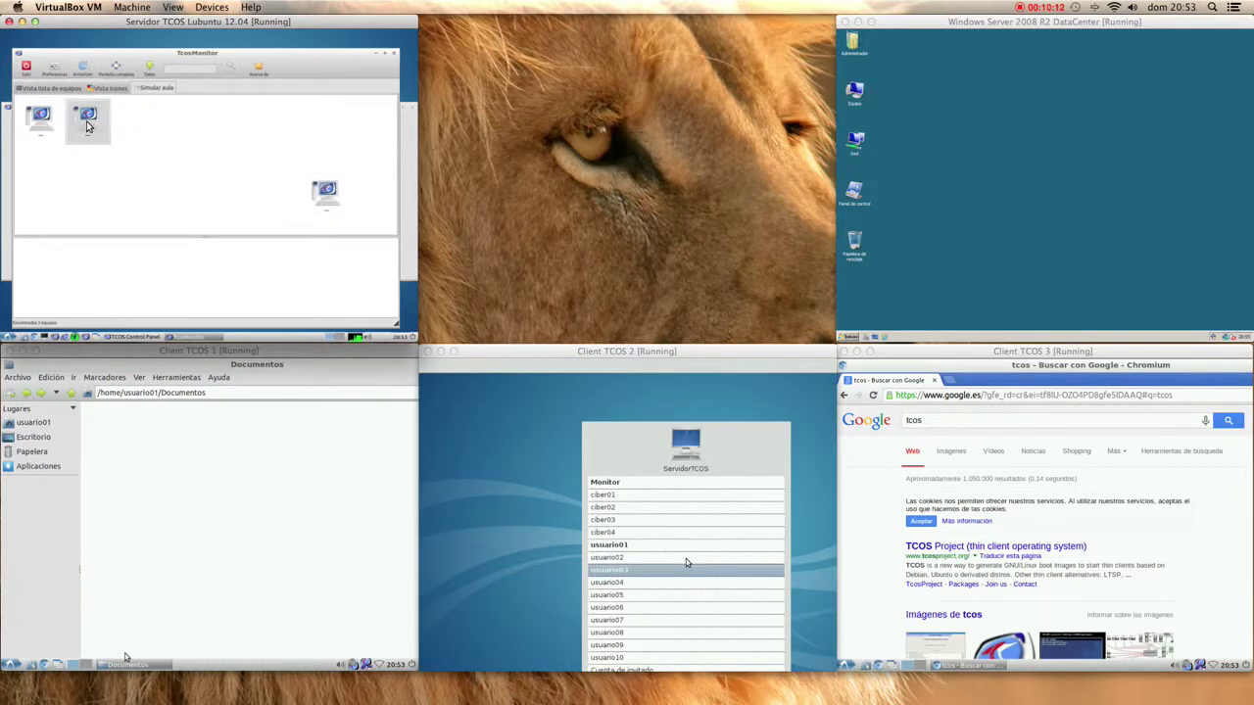
left_click_drag(98, 128, 181, 195)
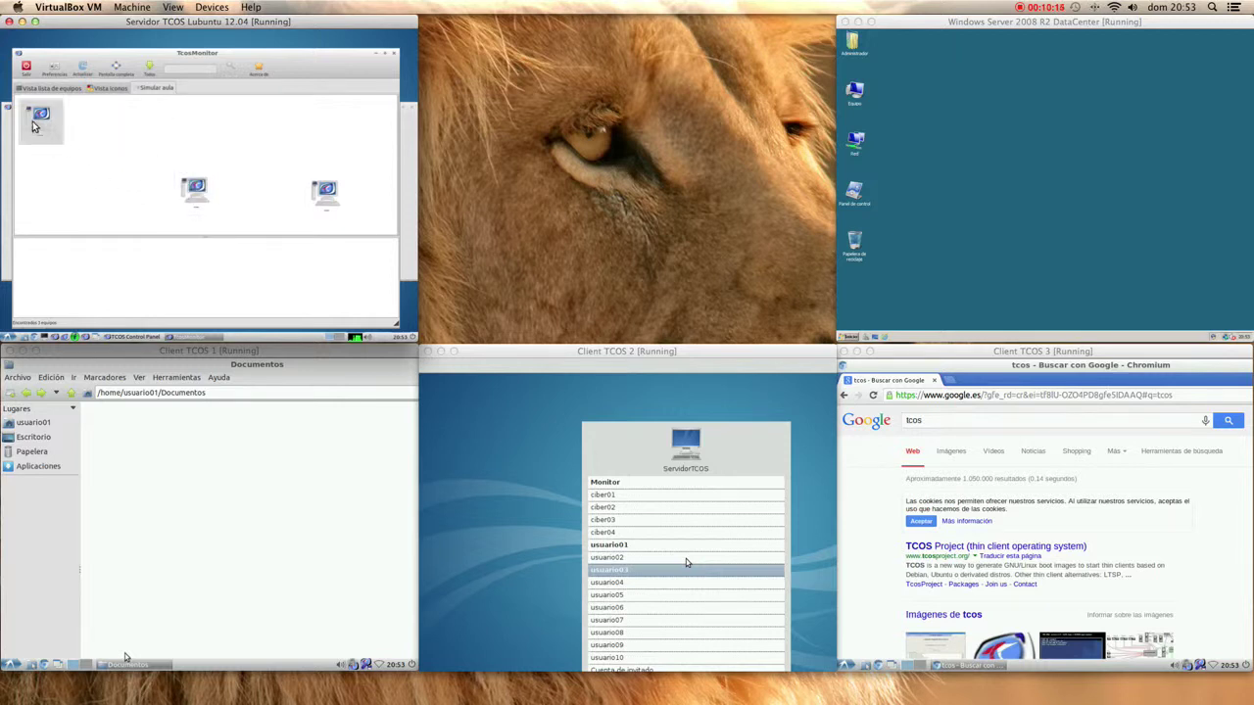
left_click_drag(39, 118, 265, 143)
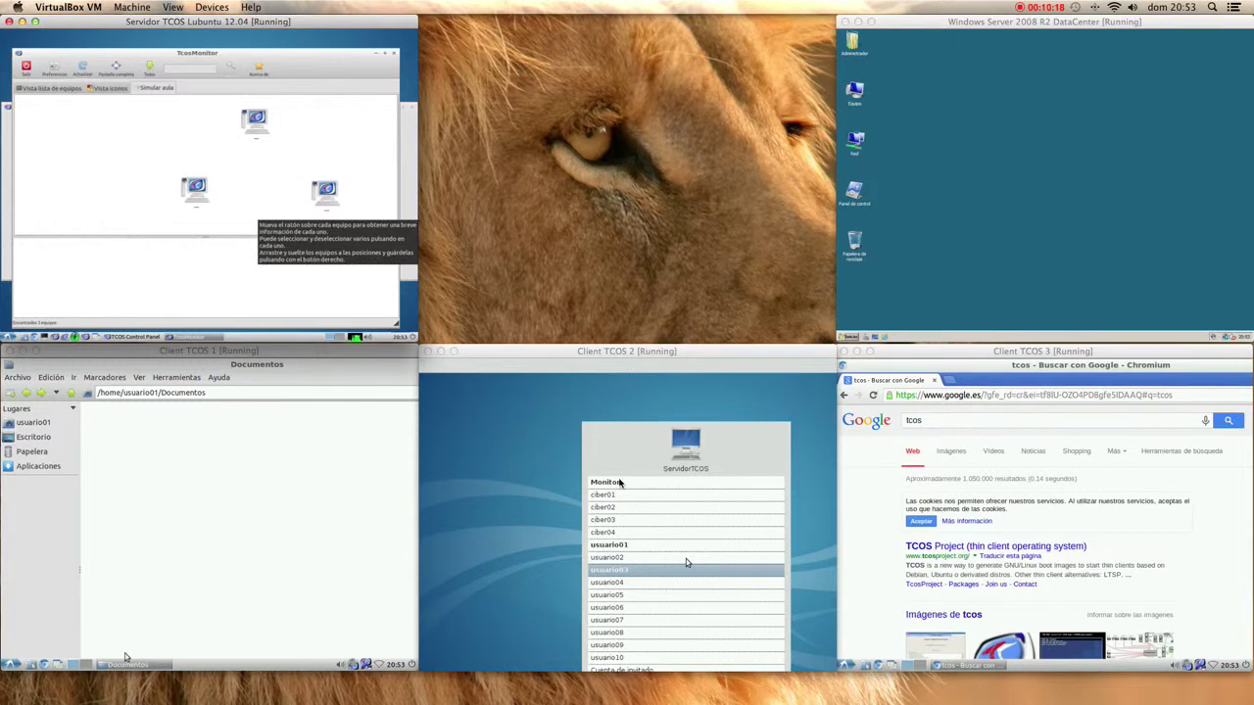
left_click(667, 536)
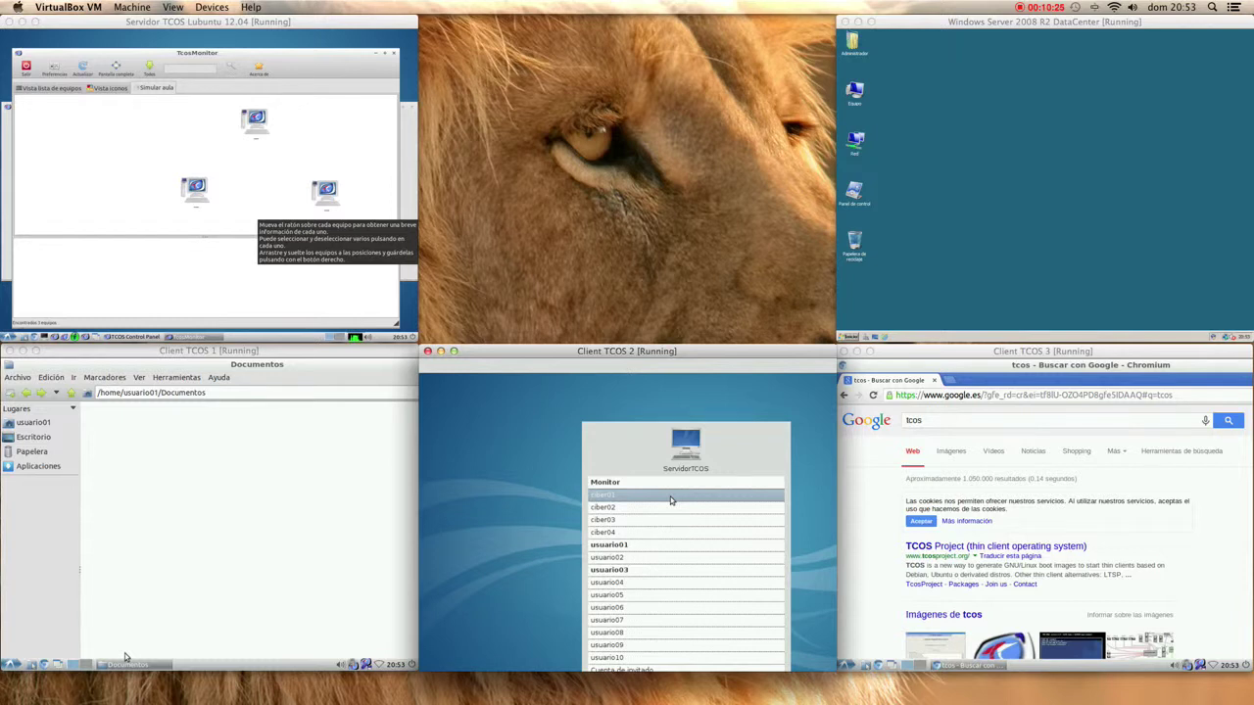
left_click(670, 500)
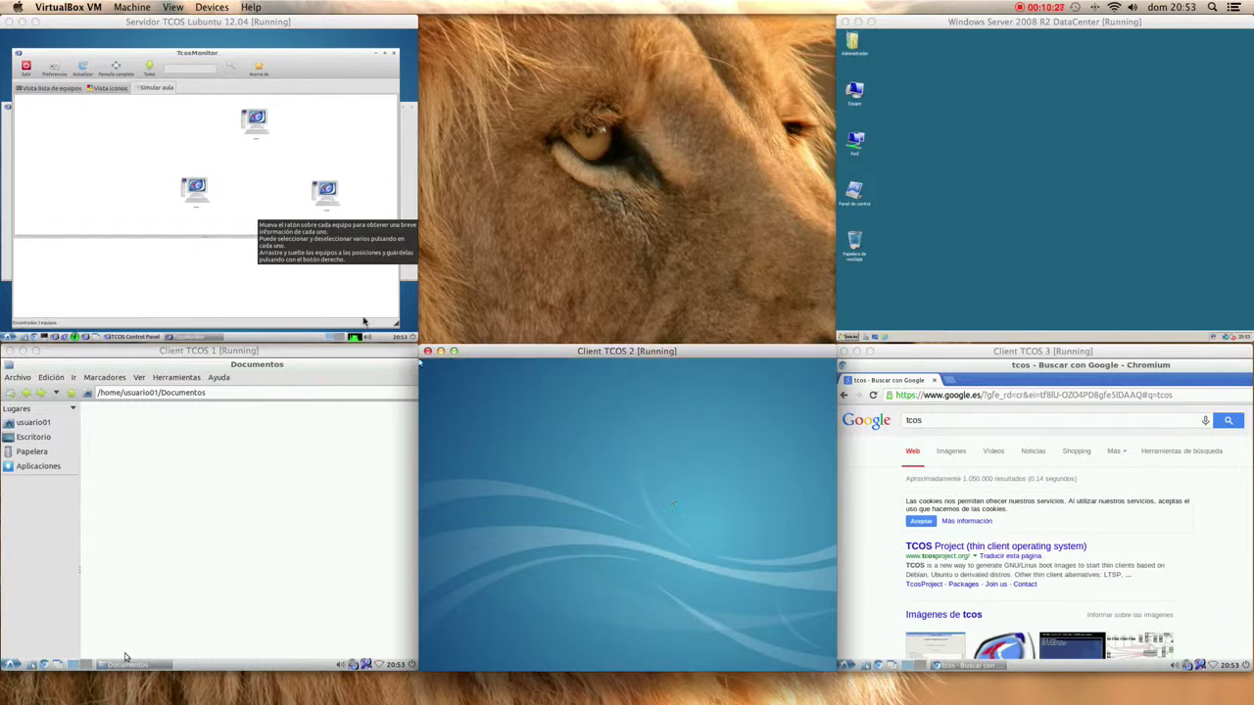
- Maximise TcosMonitor in list view, then try a CafePilot login as ciber01 with its password on Client TCOS 2
left_click(383, 55)
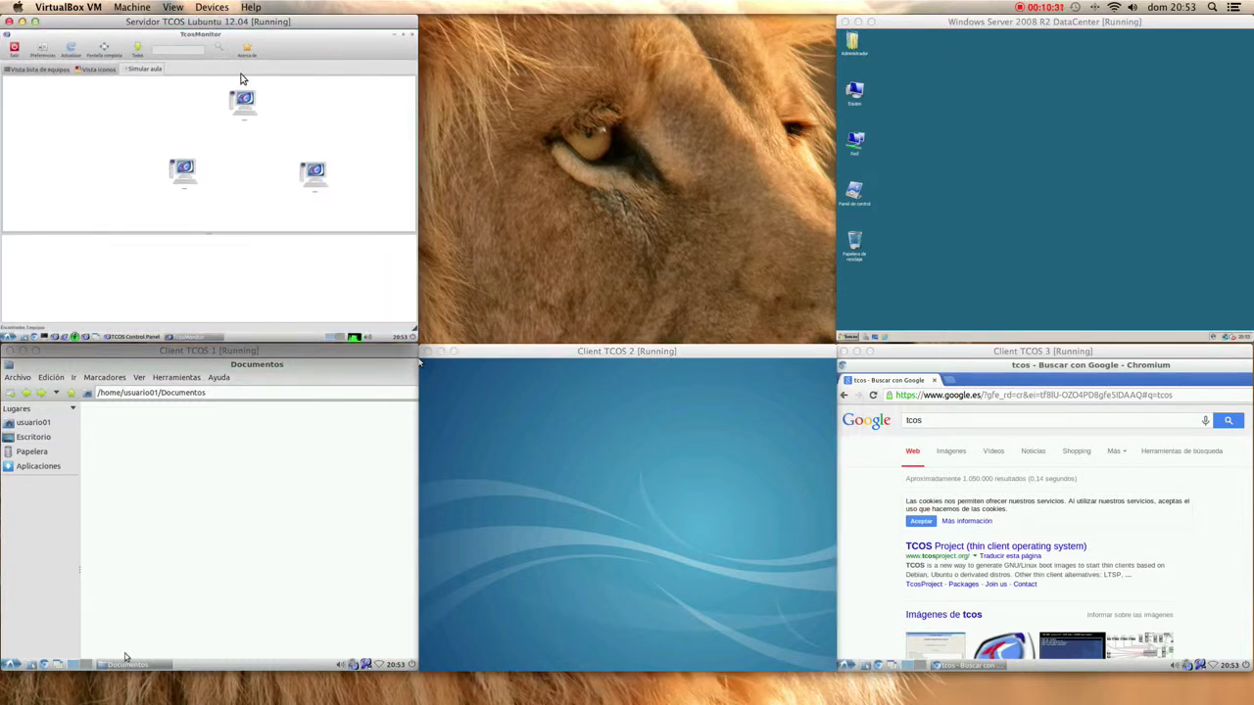
left_click(66, 71)
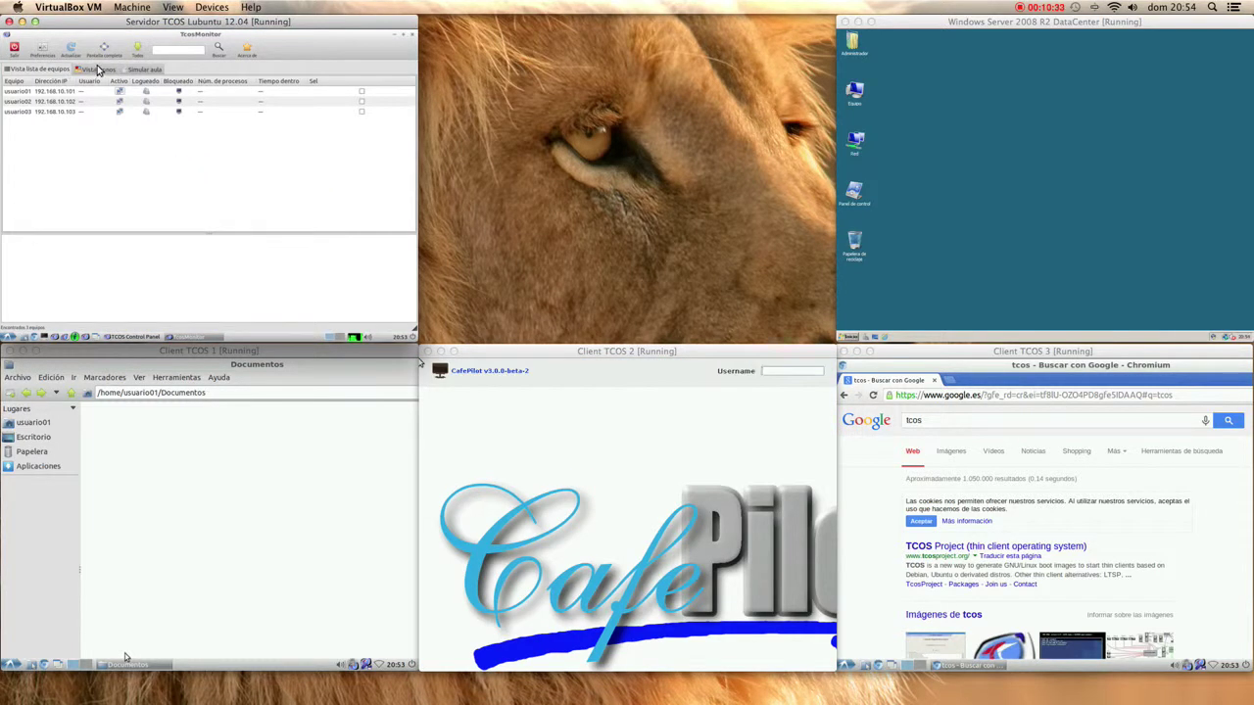
left_click(767, 378)
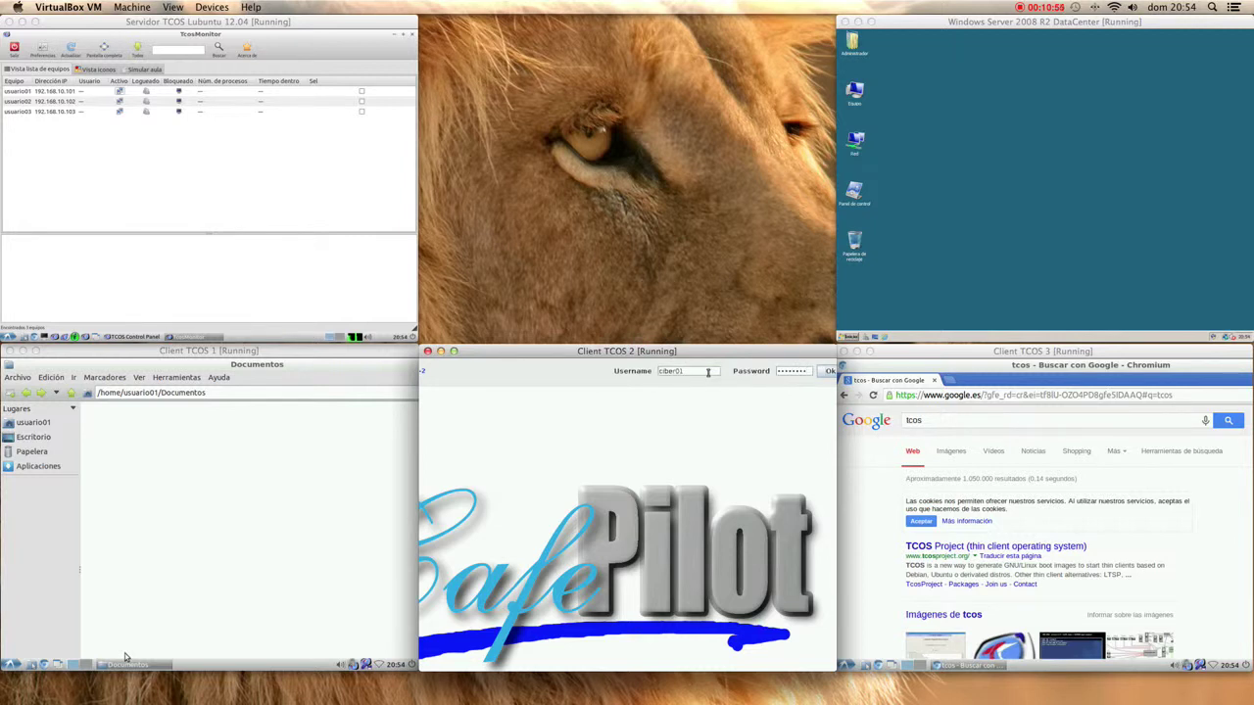
left_click(818, 376)
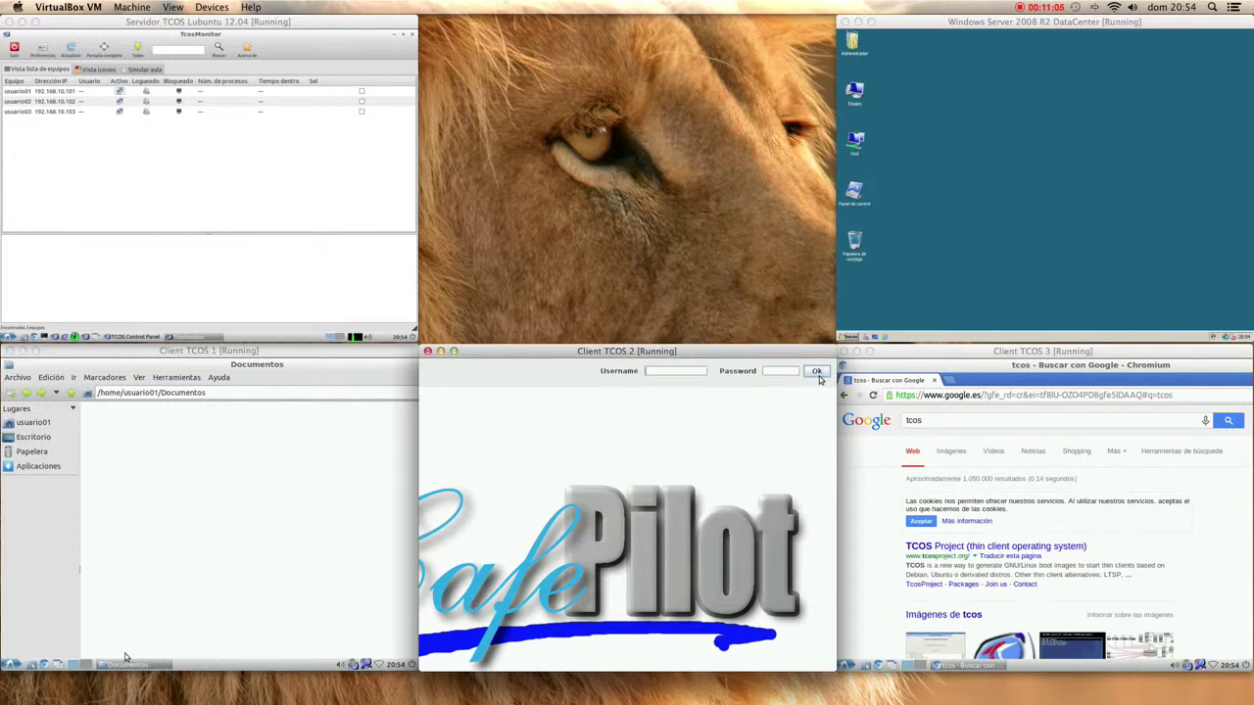
type("ciber01")
key("Tab")
type("c")
- From the TCOS Control Panel, log into CafePilot Server as admin and show View > Accounts
left_click(106, 337)
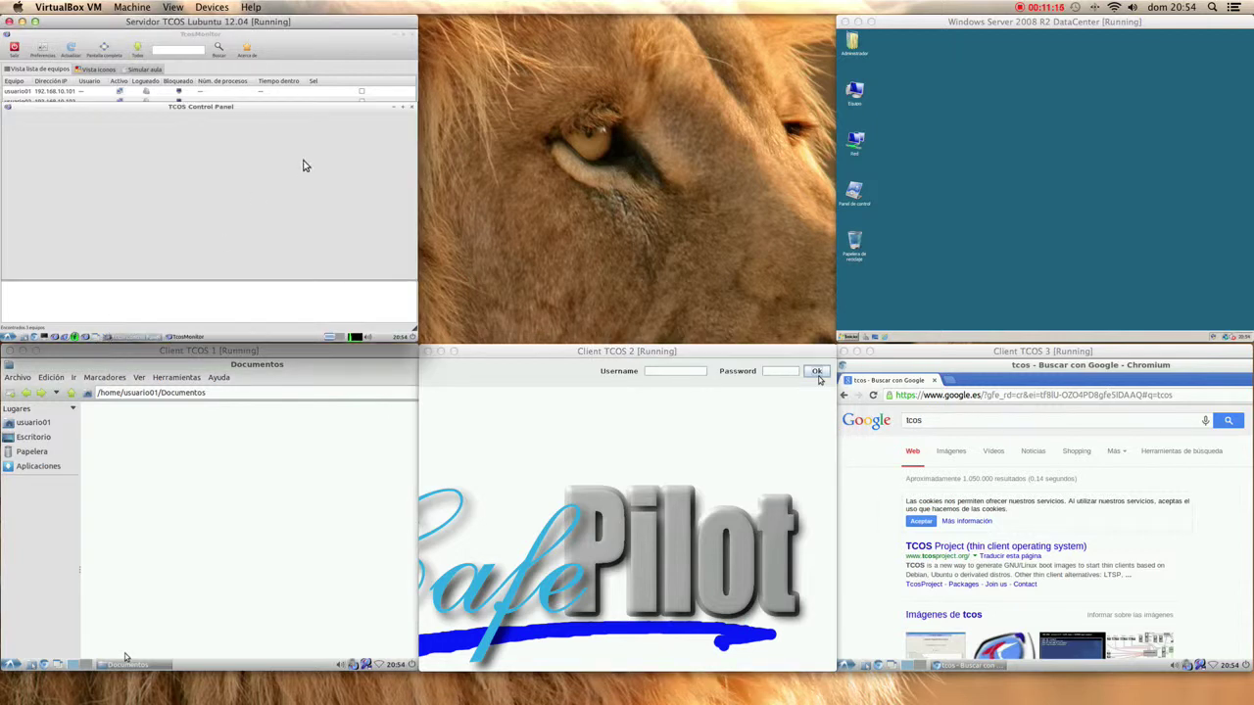
left_click(414, 36)
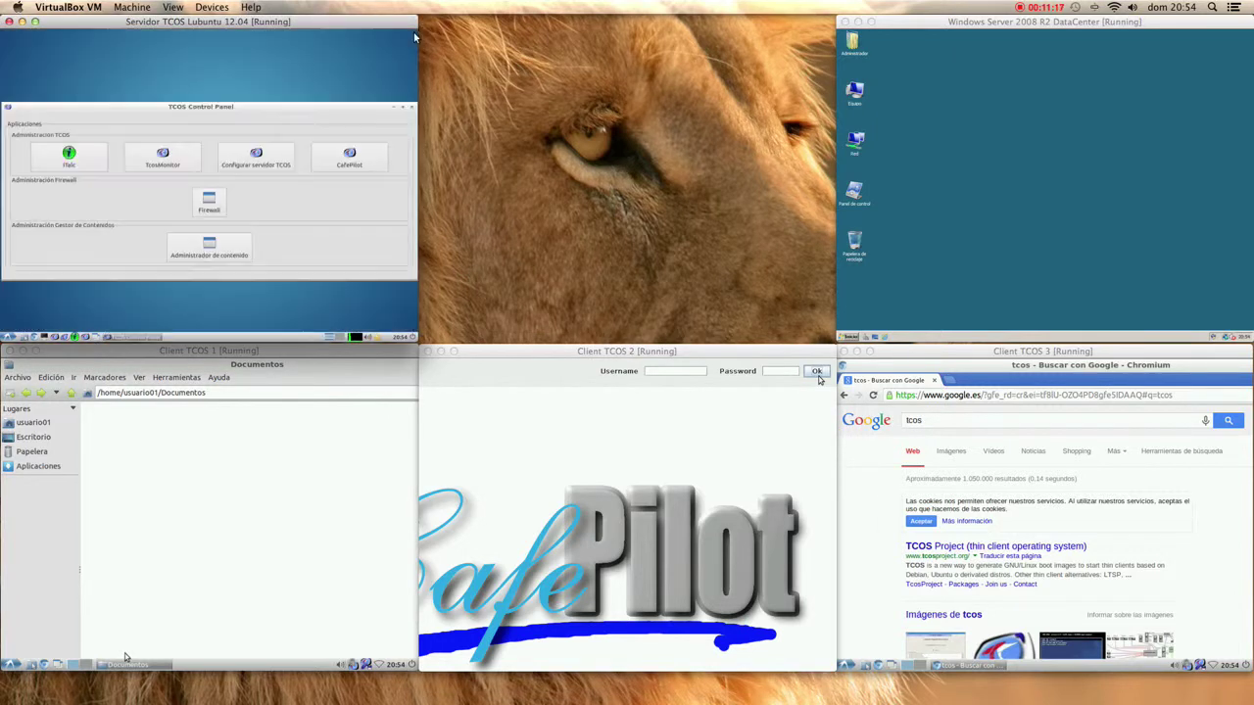
left_click(347, 159)
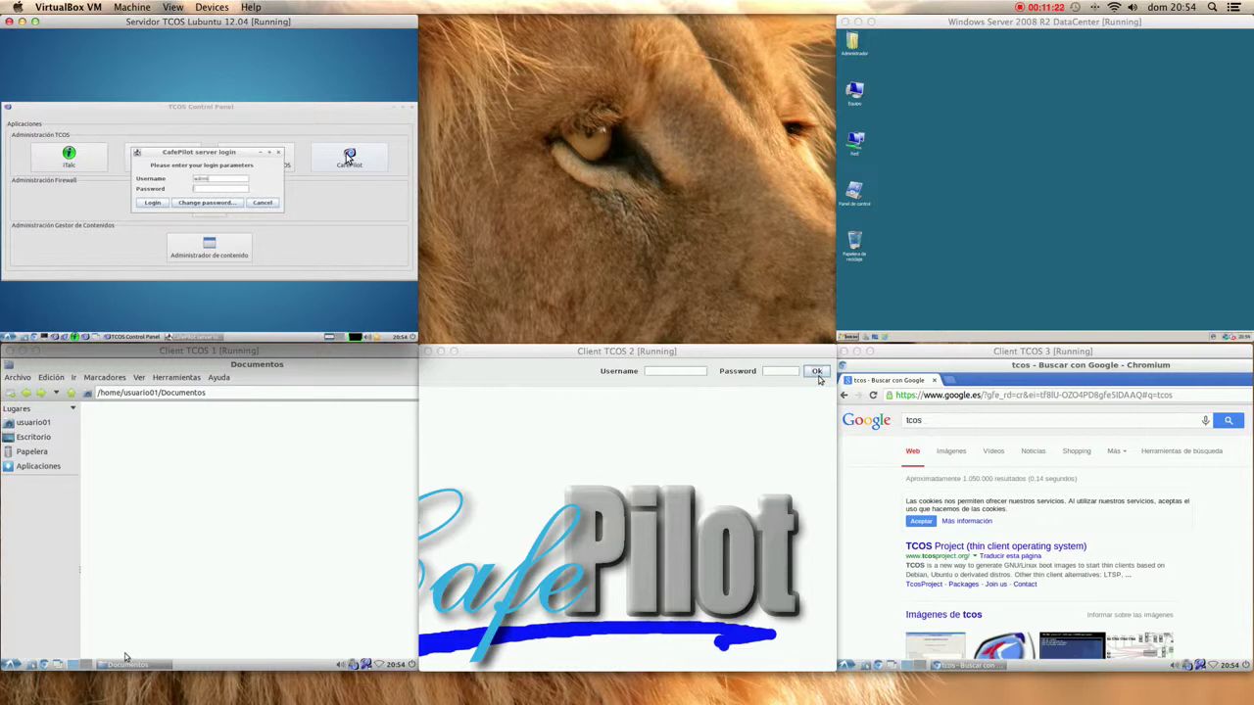
key("Return")
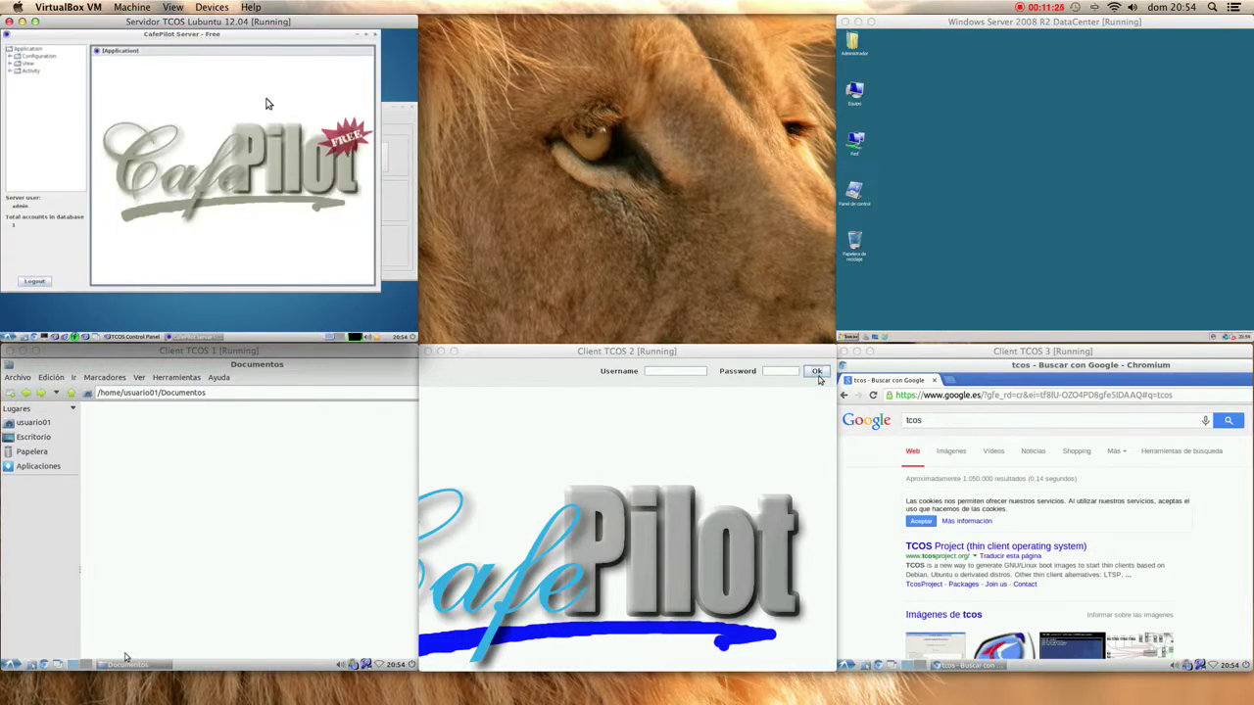
double_click(28, 63)
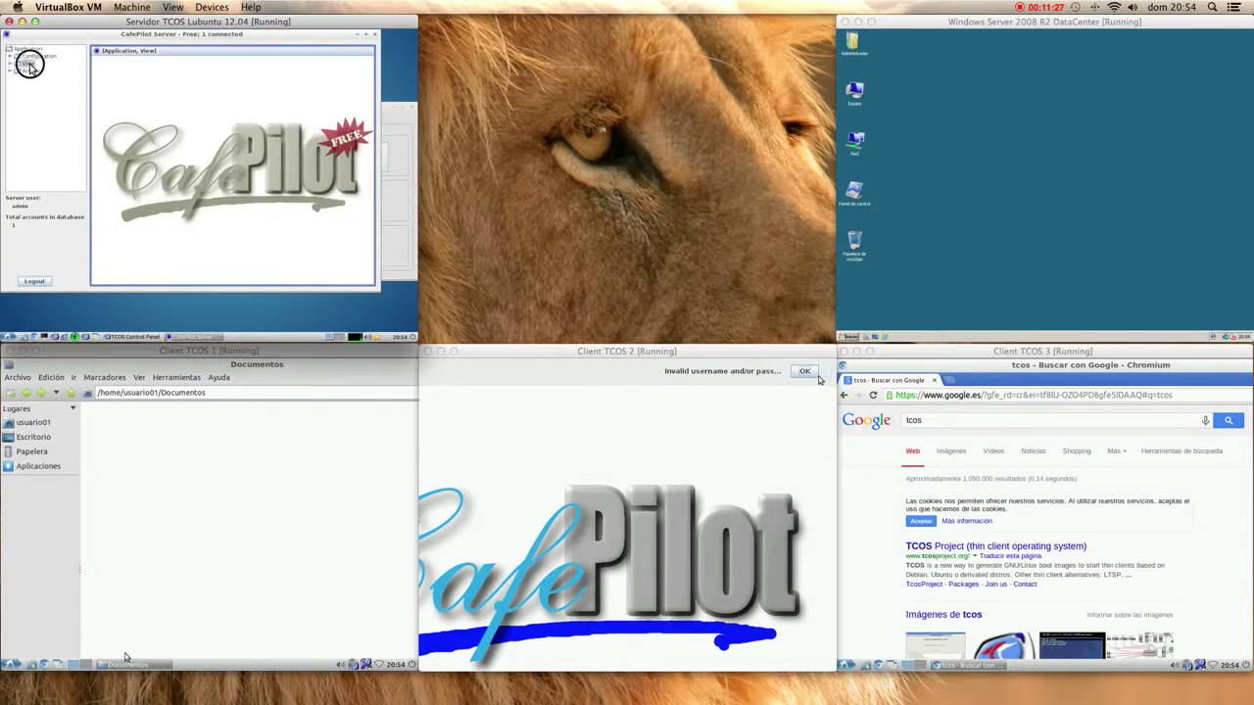
left_click(51, 89)
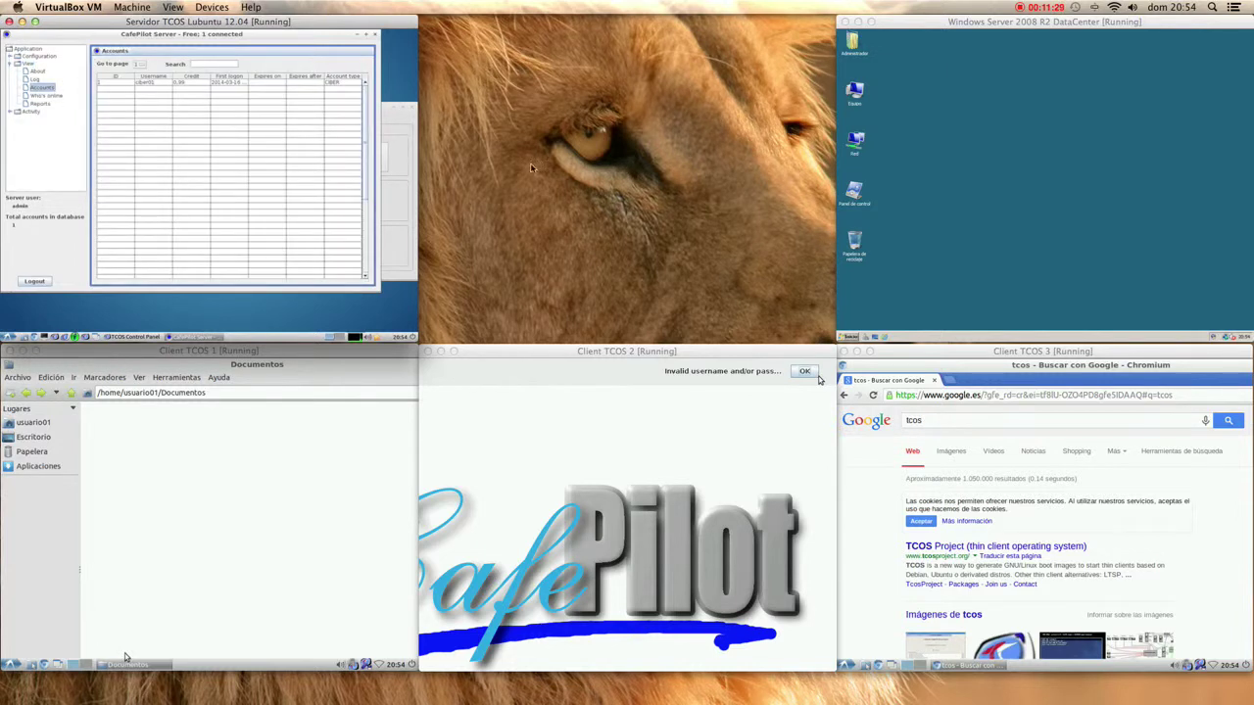
- Dismiss the invalid-login error on Client TCOS 2 and resubmit the CafePilot login with the password
left_click(804, 373)
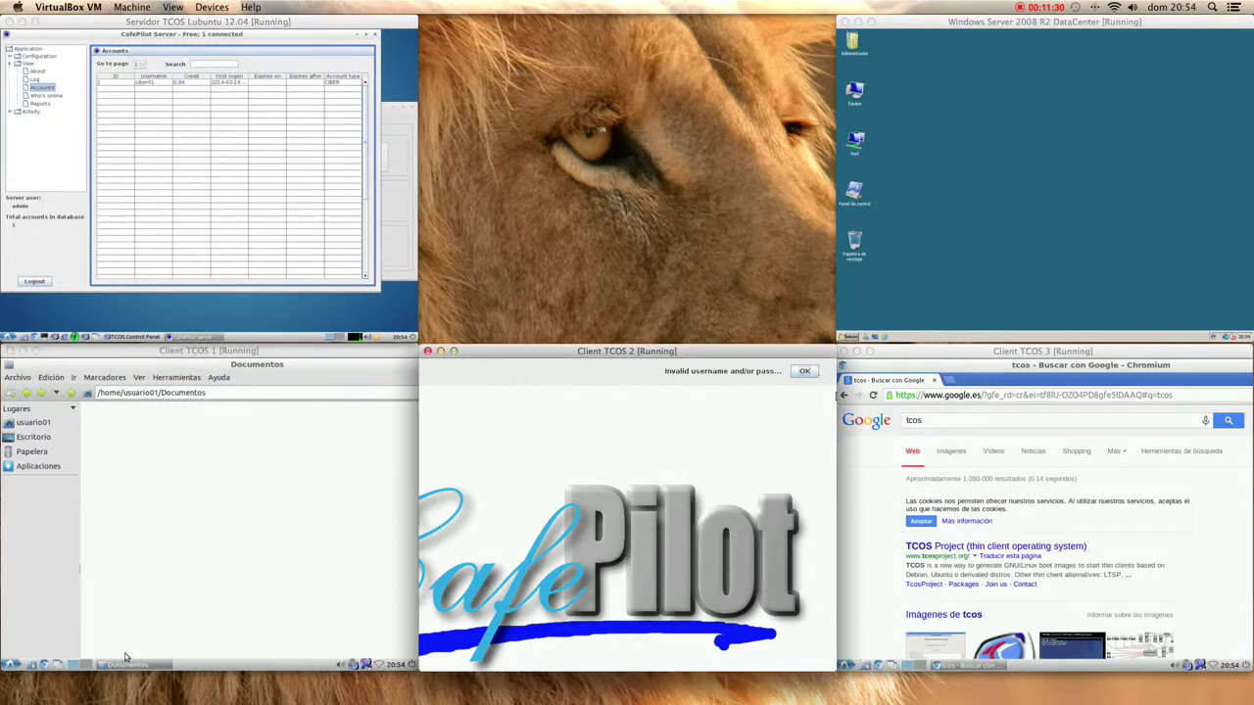
left_click(813, 376)
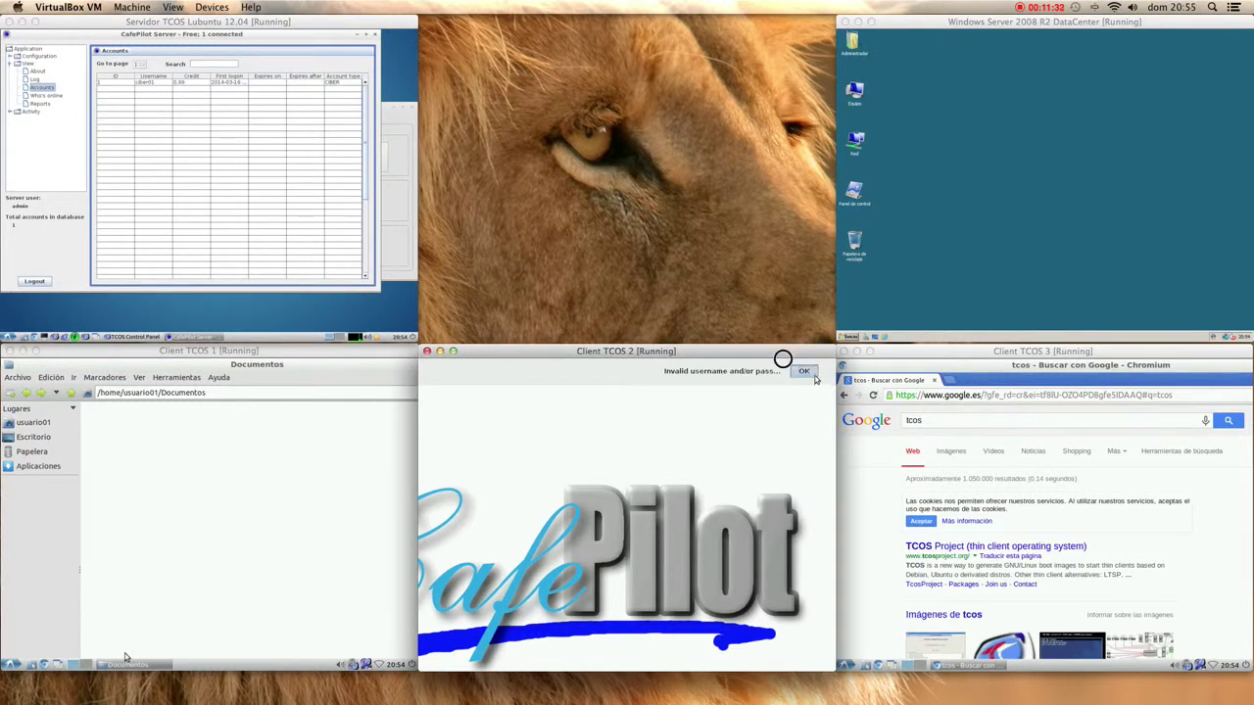
type("ciber01")
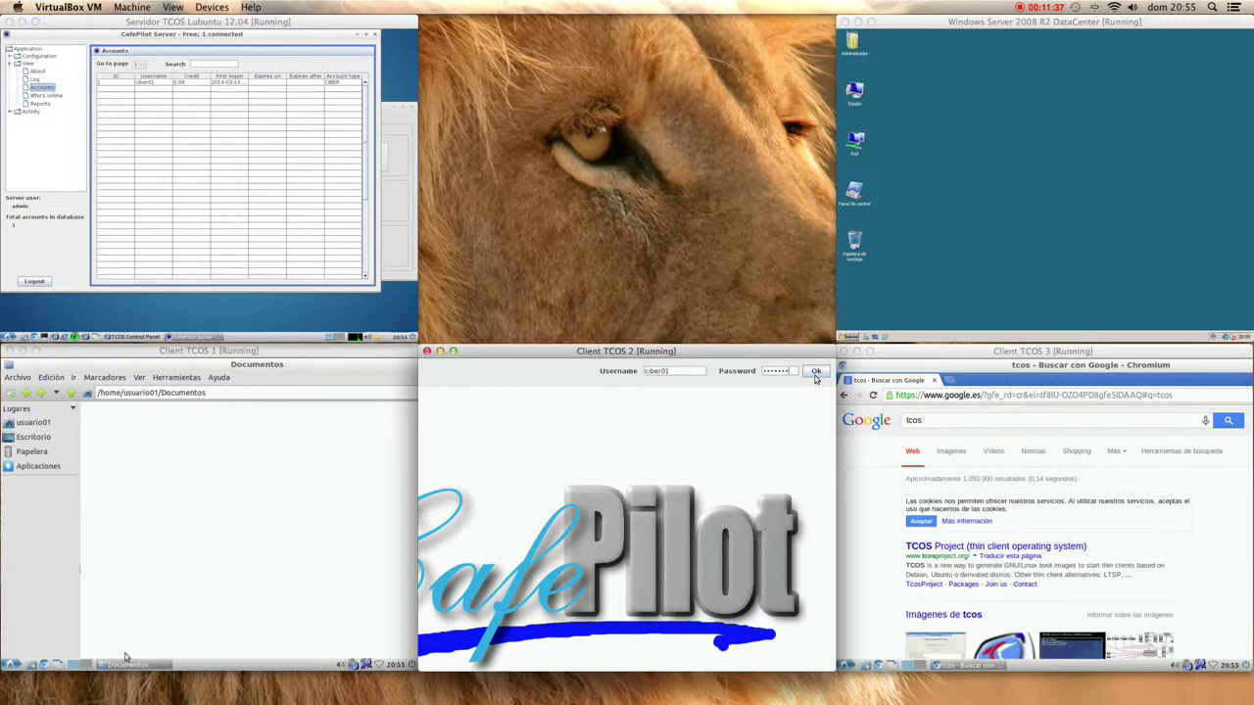
left_click(815, 373)
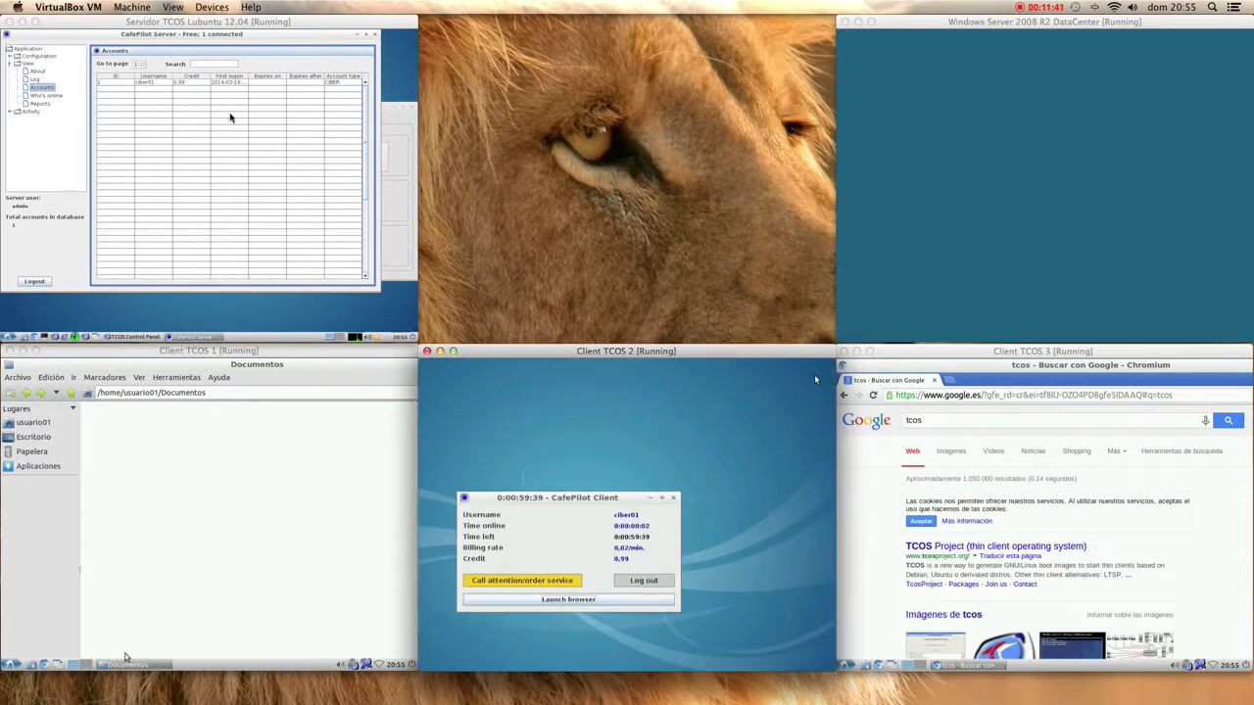
- Close CafePilot Server, reopen TcosMonitor in list view, and close Client TCOS 2's Firefox error page
left_click(361, 36)
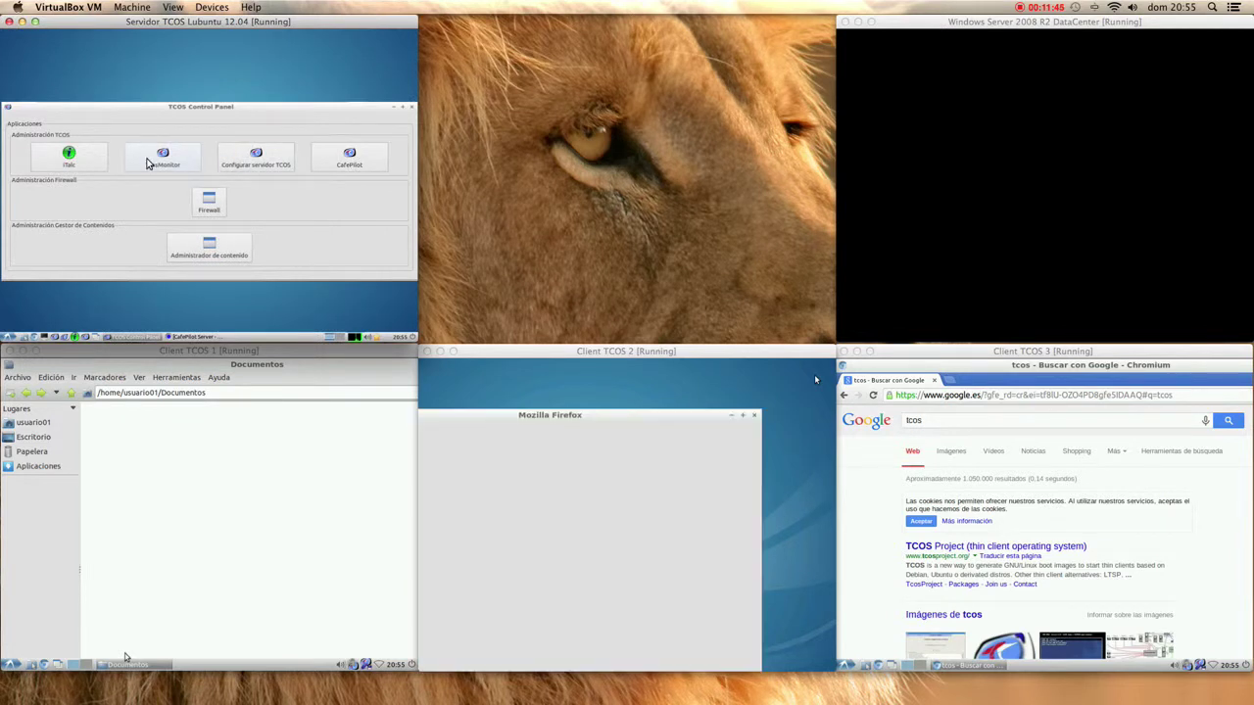
left_click(149, 164)
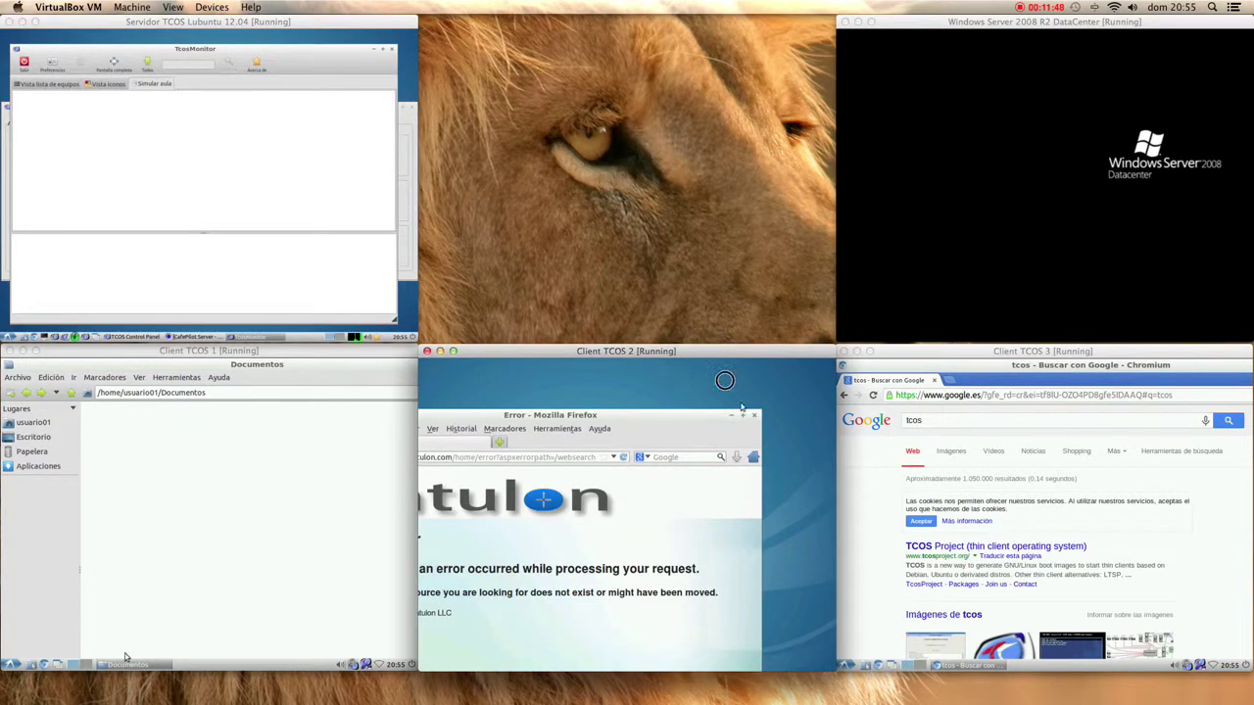
left_click(755, 414)
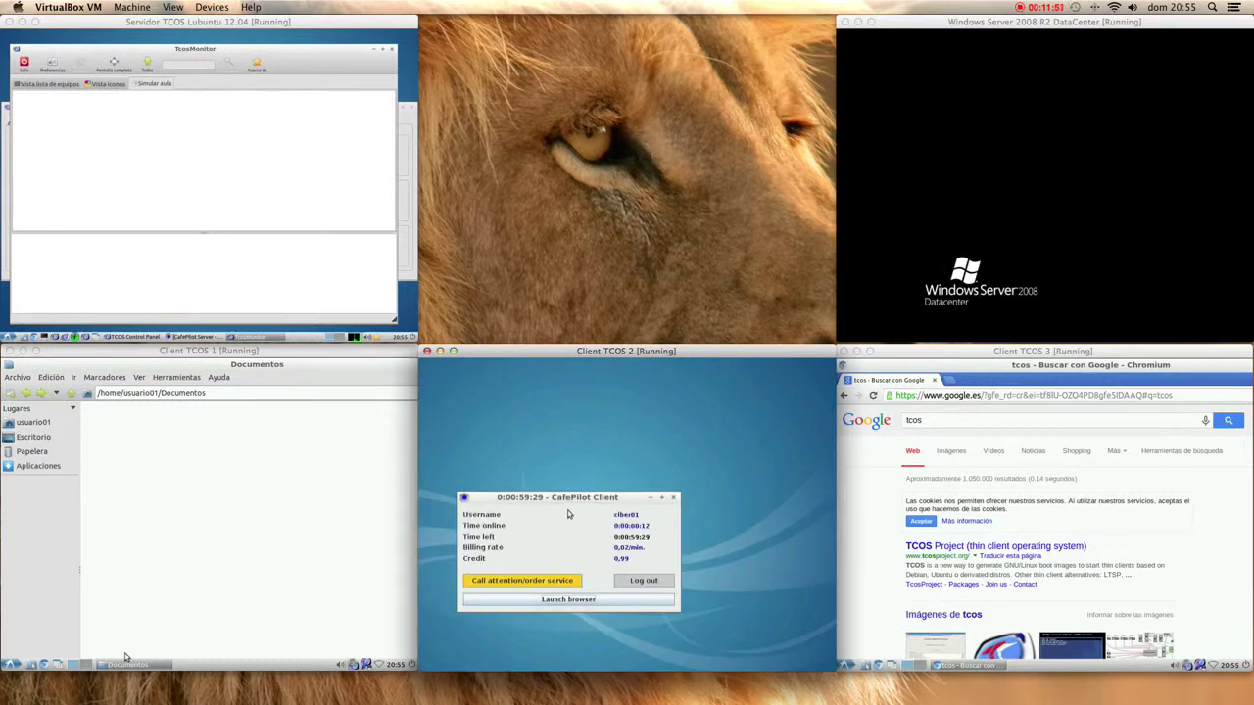
left_click_drag(586, 498, 636, 443)
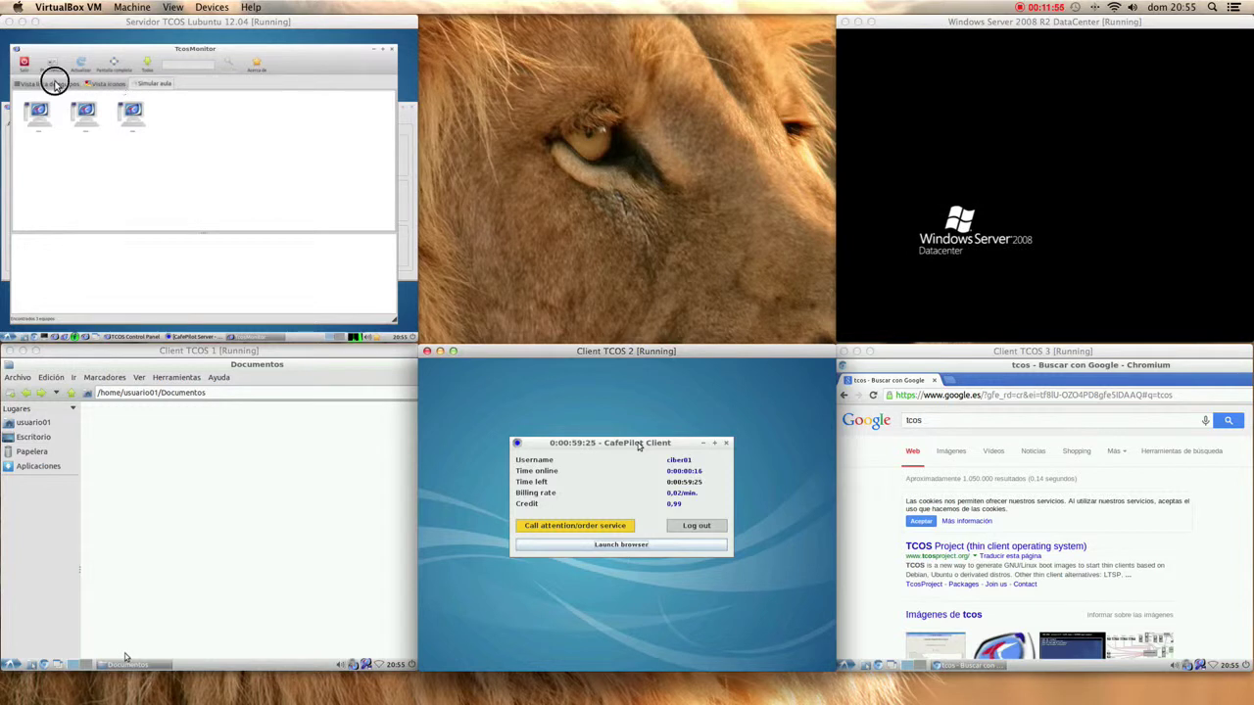
left_click(49, 83)
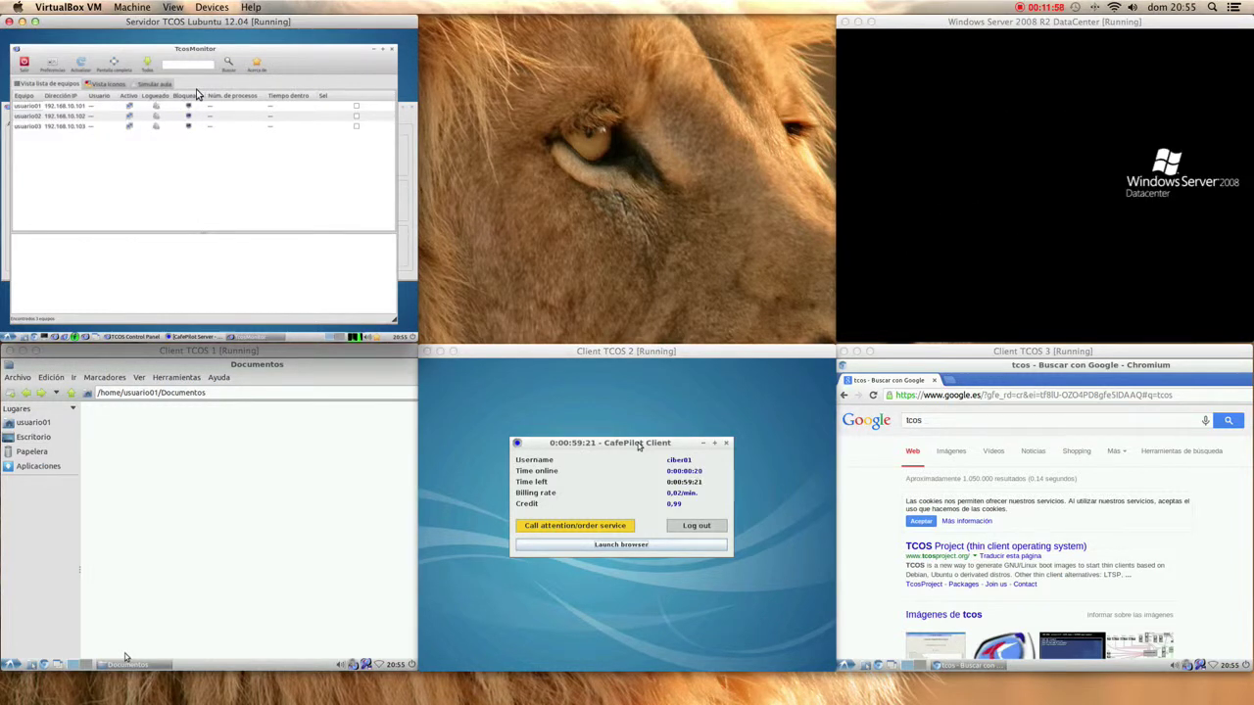
left_click(308, 429)
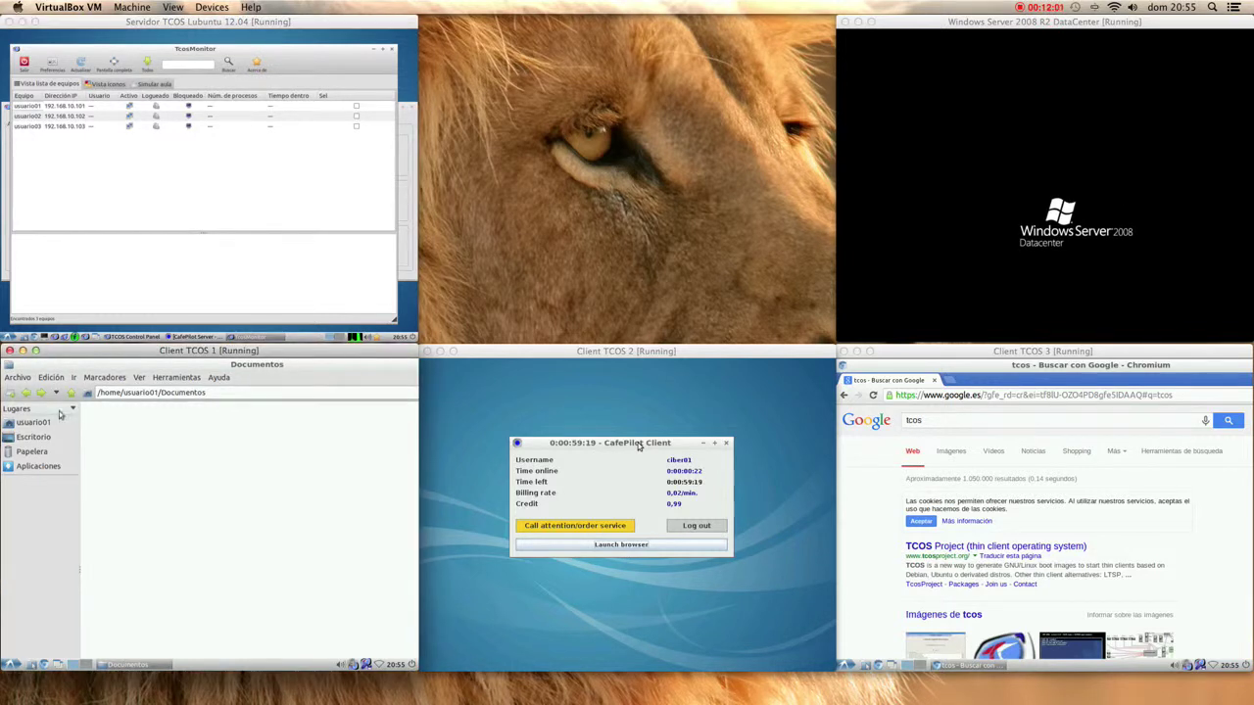
- Close the Documentos file manager on Client TCOS 1 and launch Remmina
right_click(150, 362)
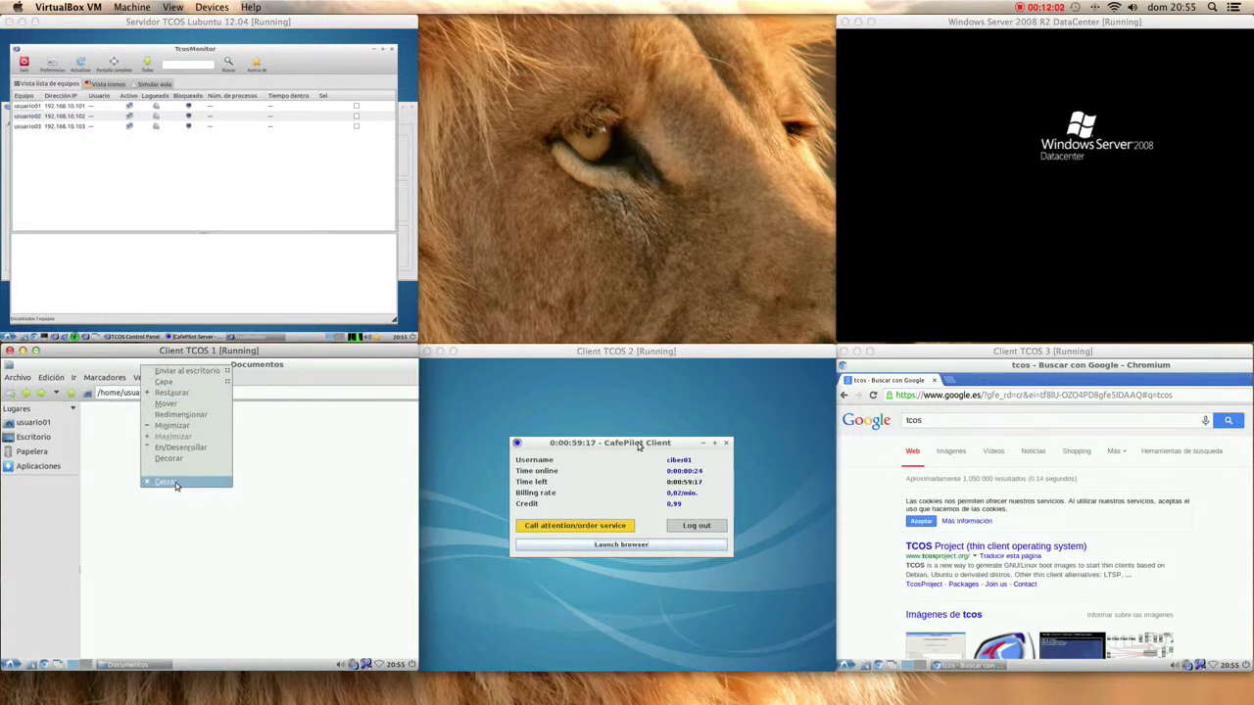
left_click(172, 484)
left_click(6, 665)
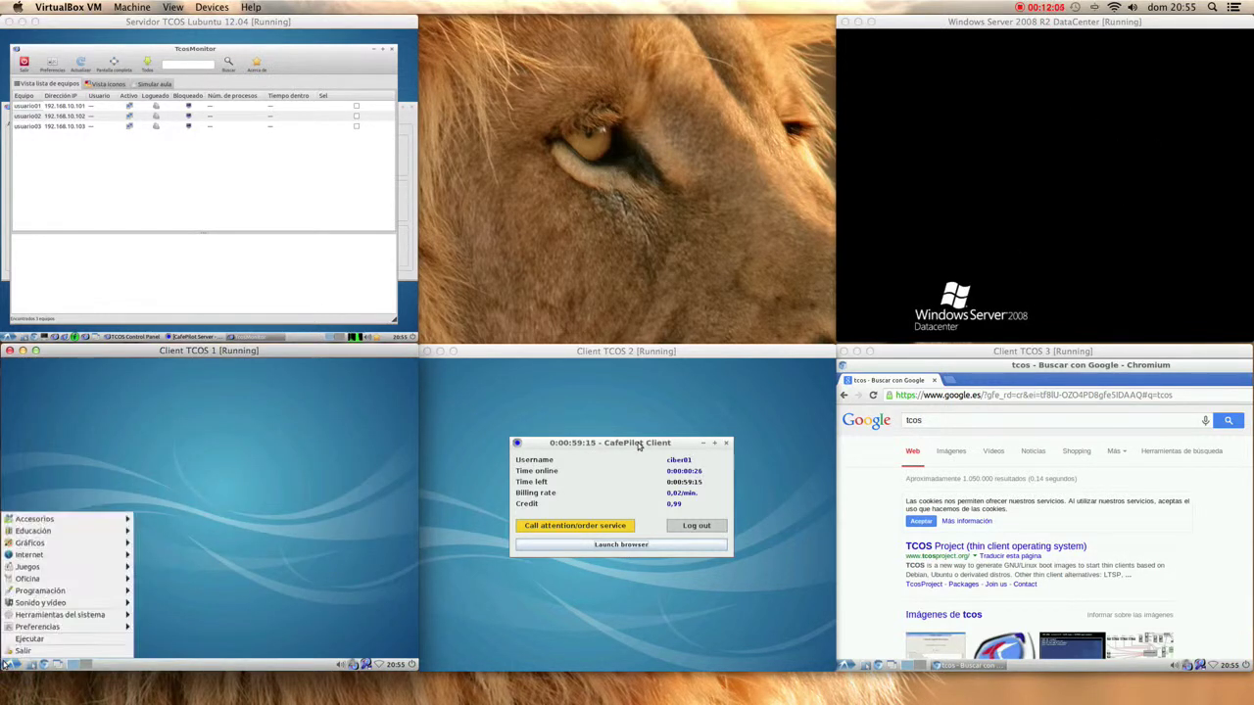
mouse_move(64, 556)
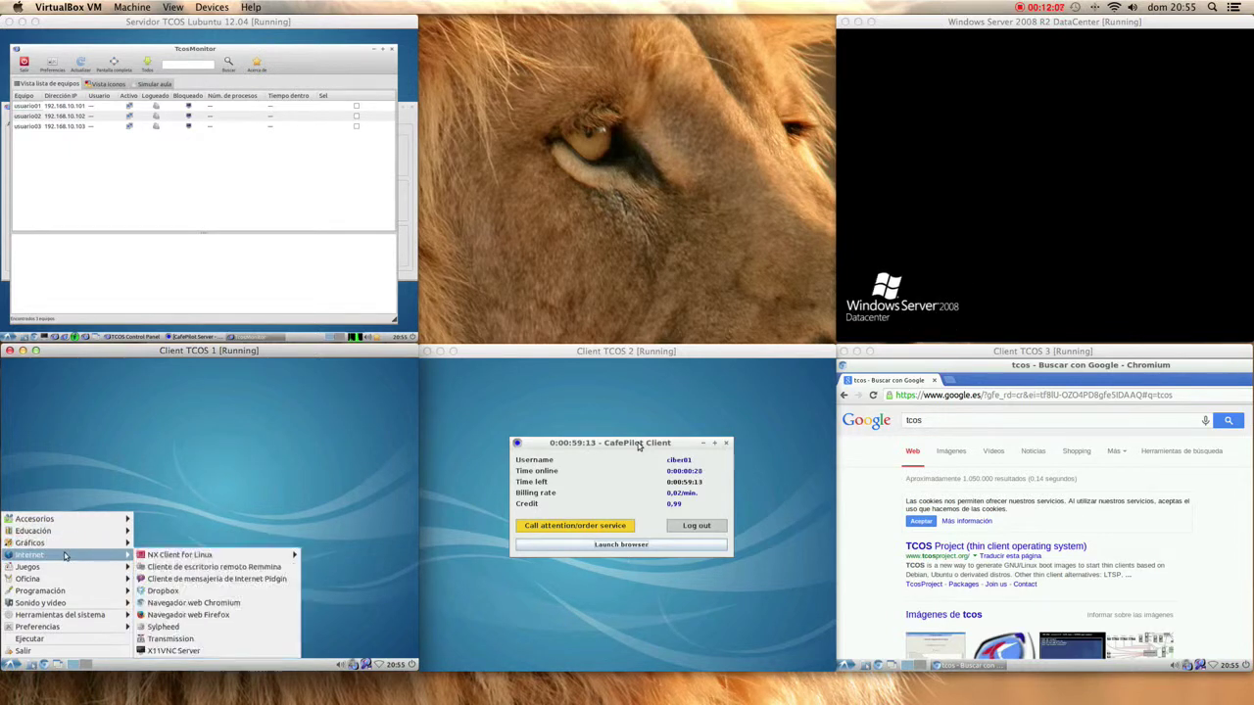
left_click(255, 569)
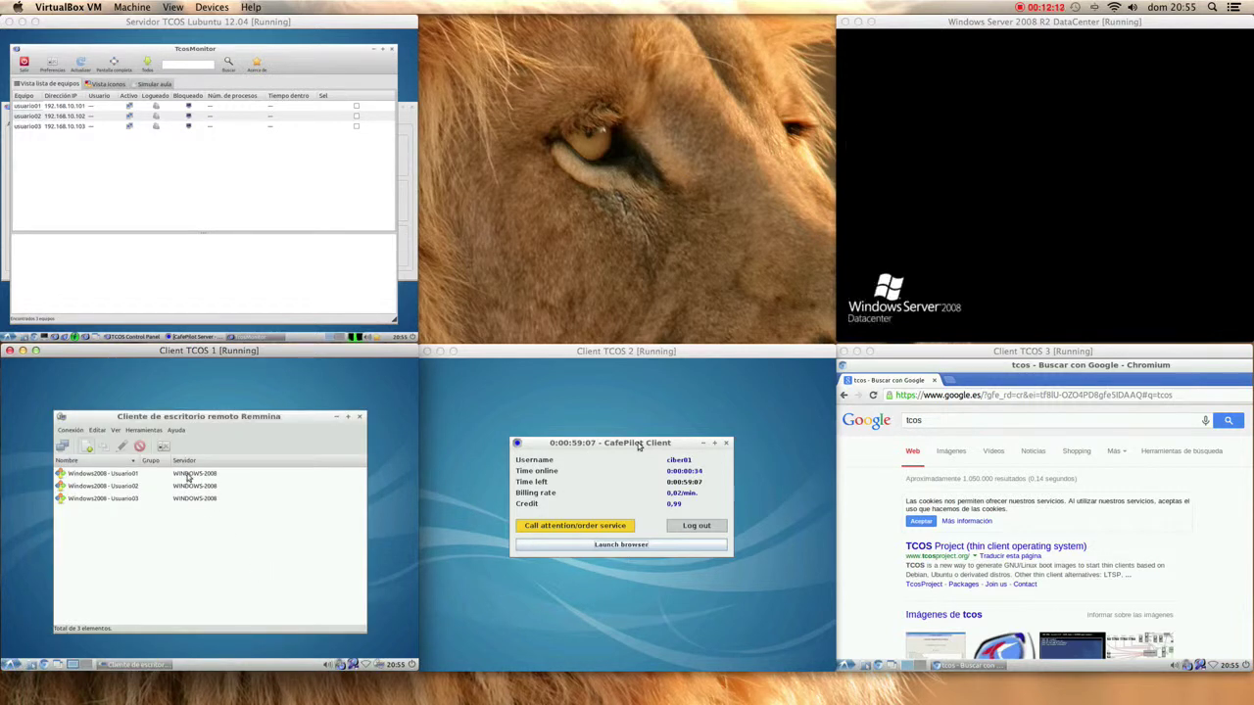
- Connect to the first Windows2008 connection, accepting its certificate, twice in a row
left_click(189, 477)
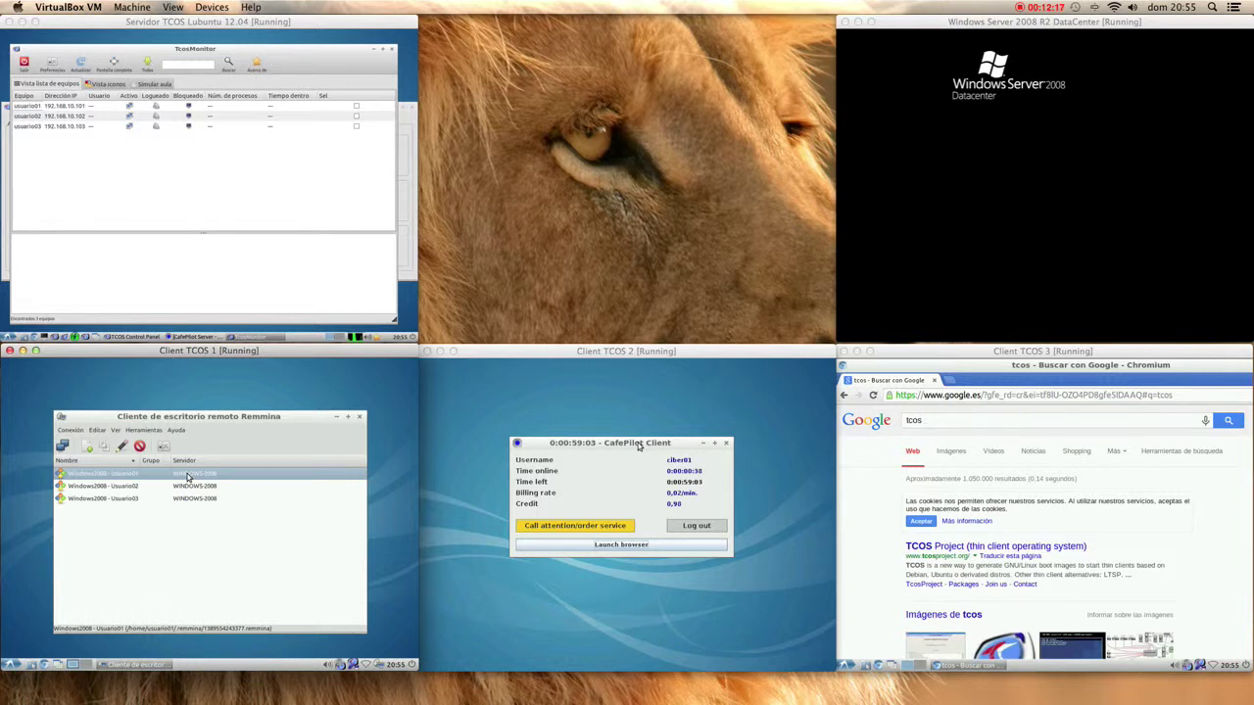
double_click(189, 477)
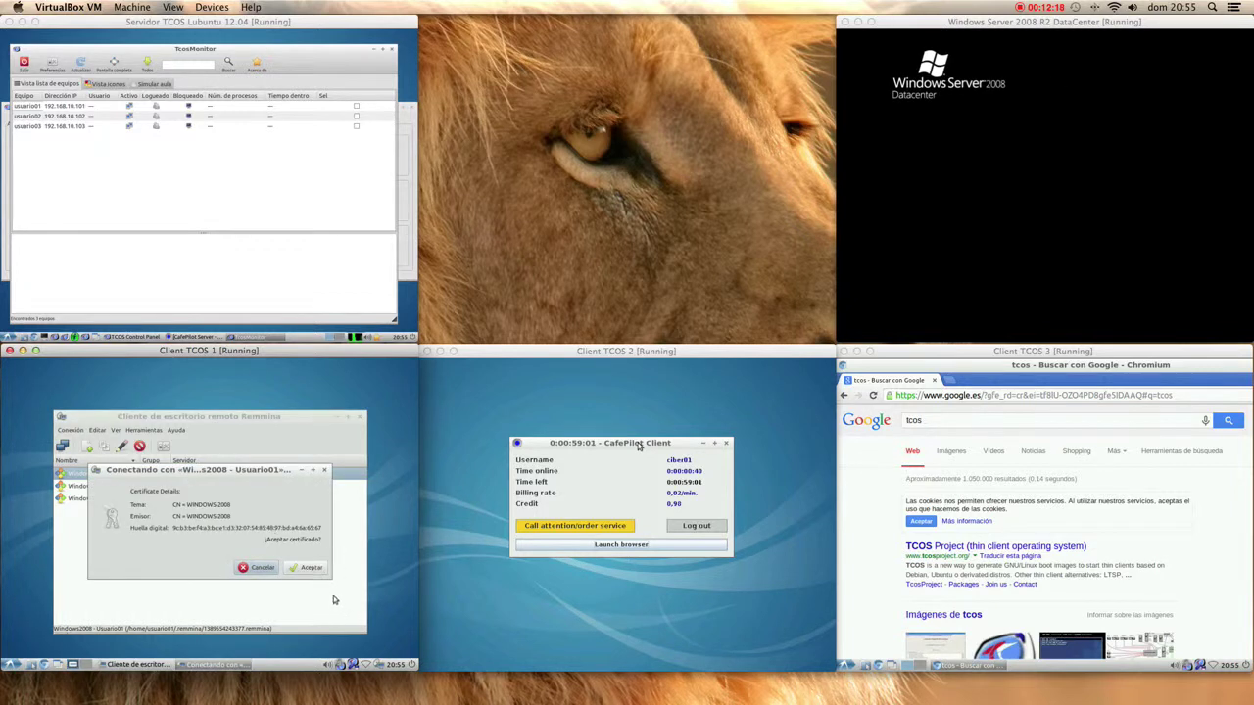
left_click(310, 567)
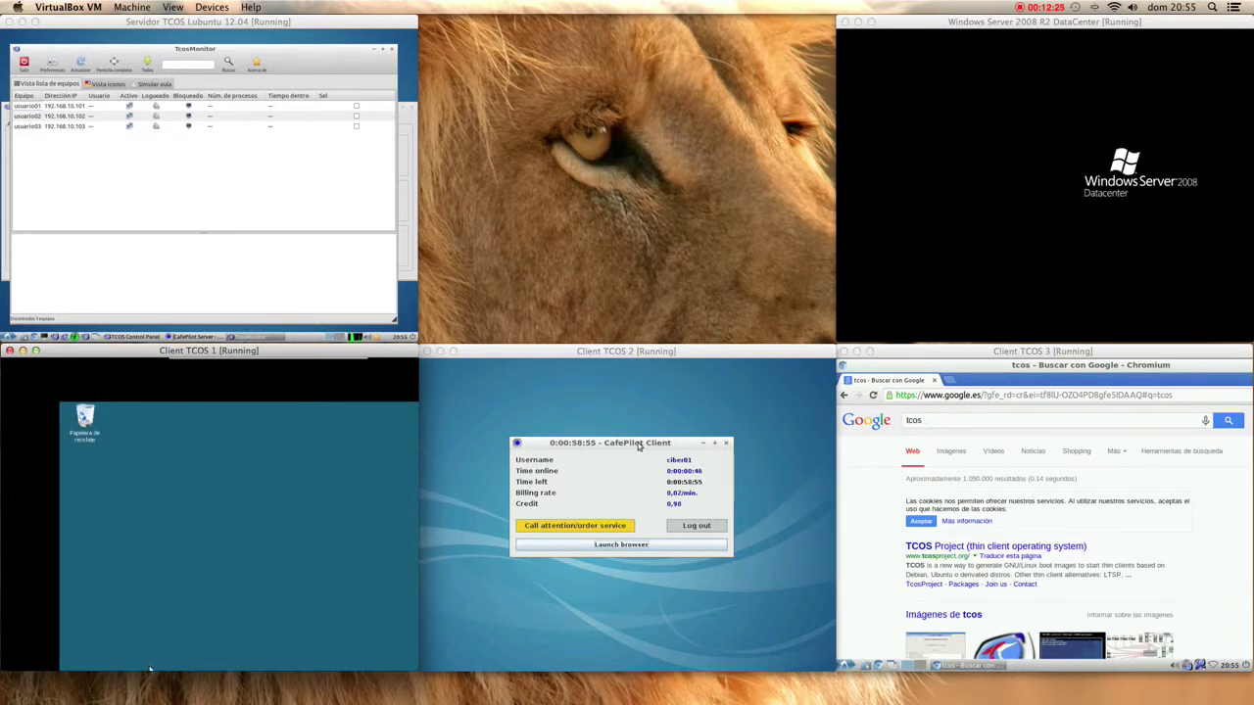
mouse_move(302, 361)
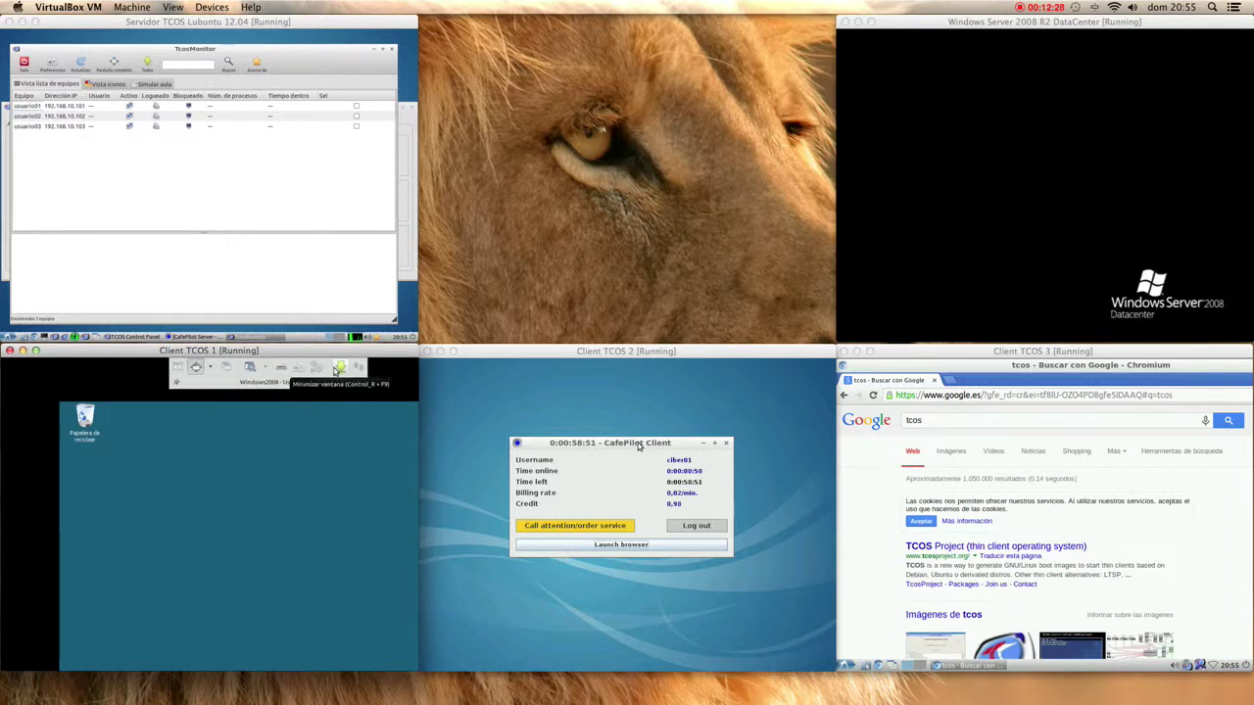
left_click(338, 369)
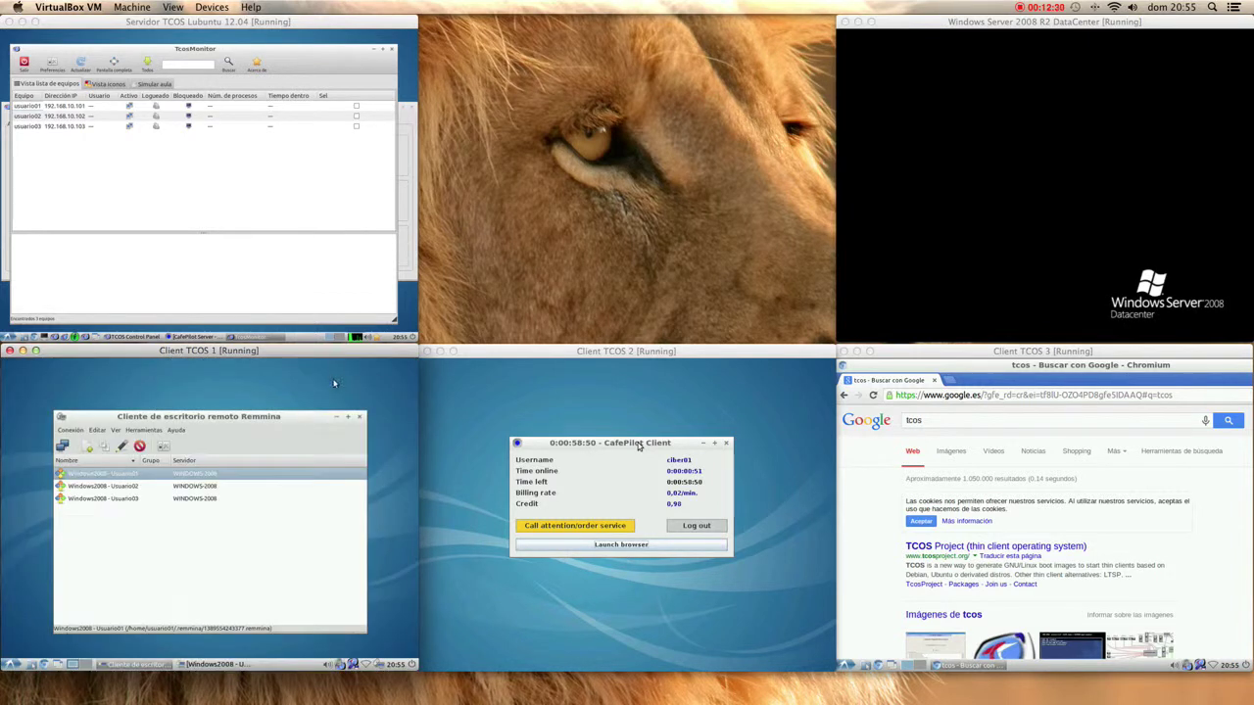
right_click(208, 665)
left_click(212, 650)
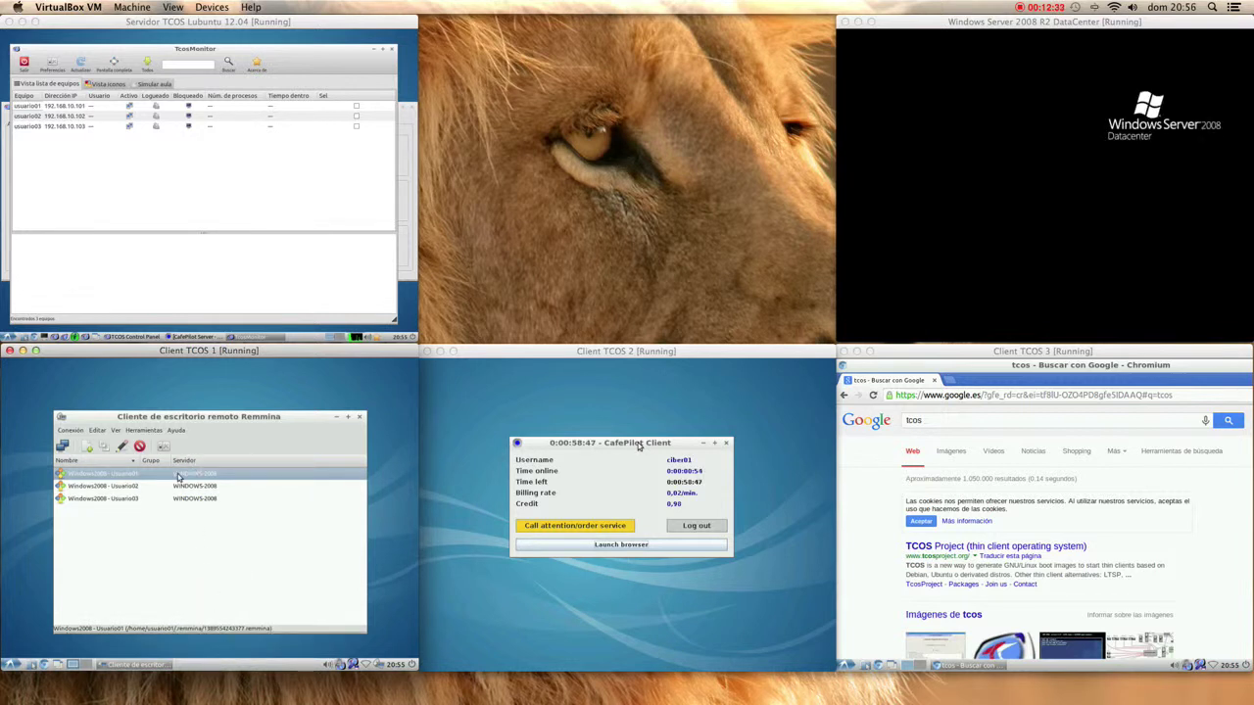
double_click(178, 477)
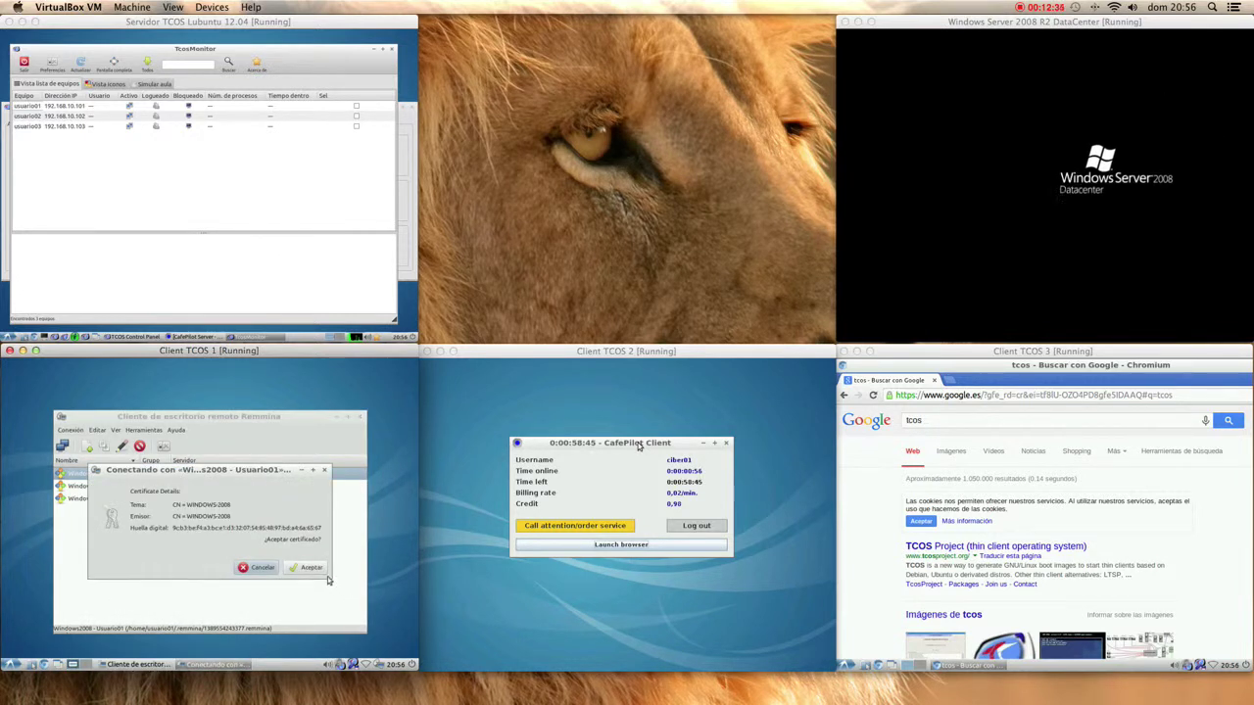
left_click(310, 568)
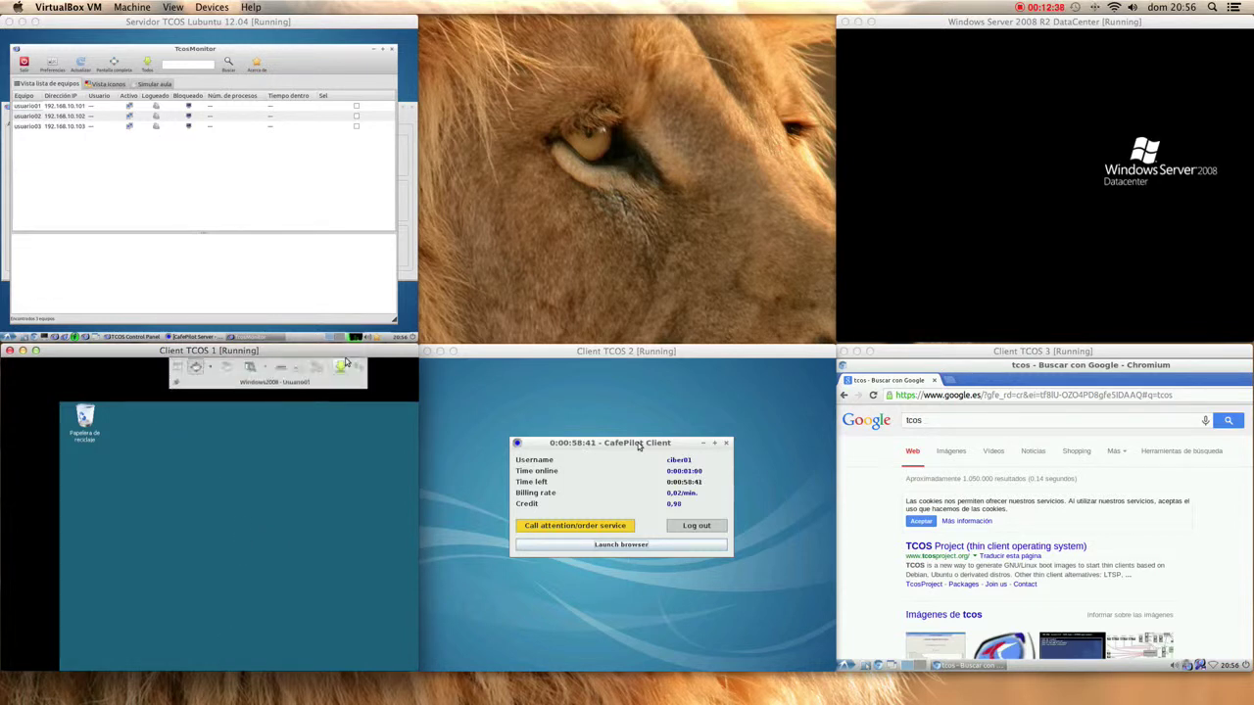
left_click(338, 364)
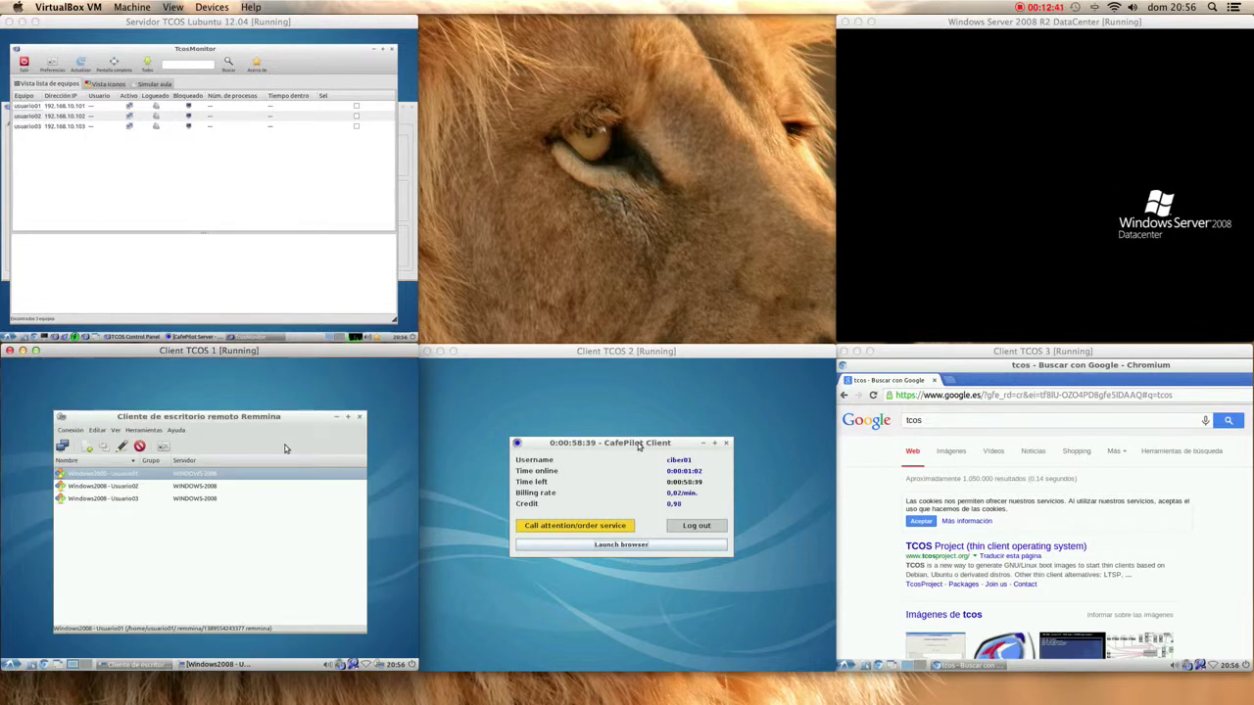
- Close the session window, maximise Remmina, and reconnect to Windows2008 via Conectar, accepting the certificate
right_click(240, 664)
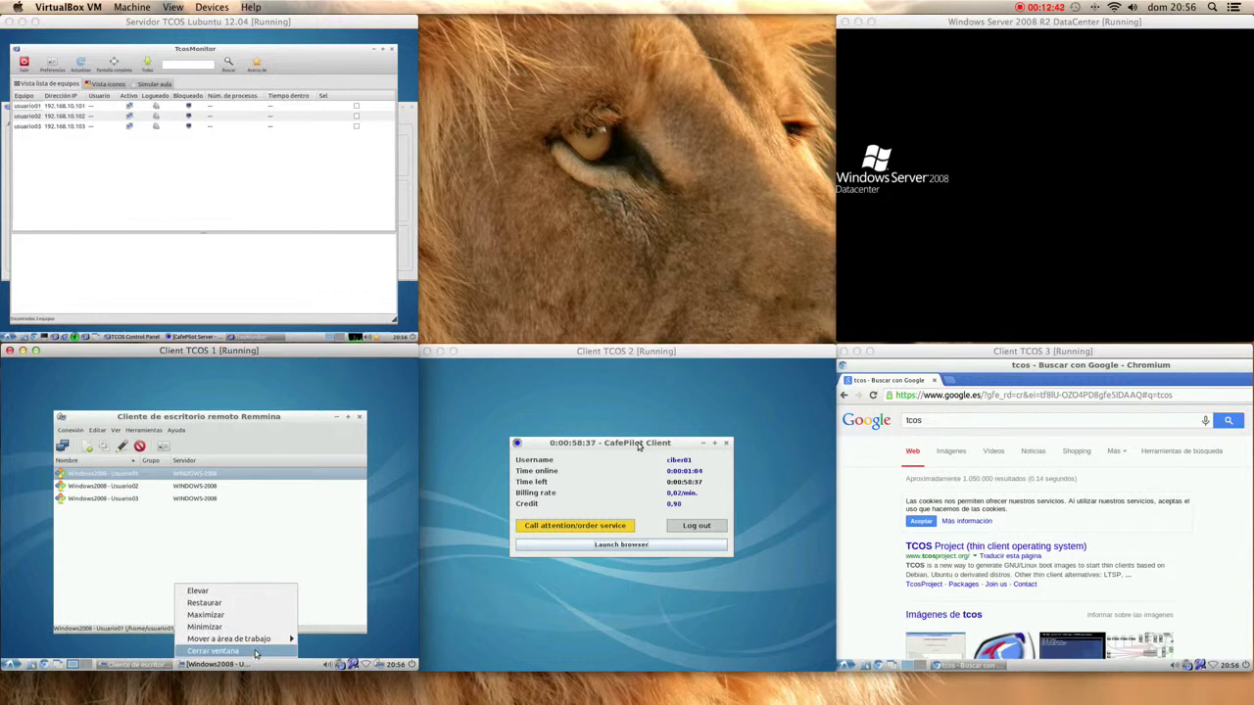
left_click(255, 652)
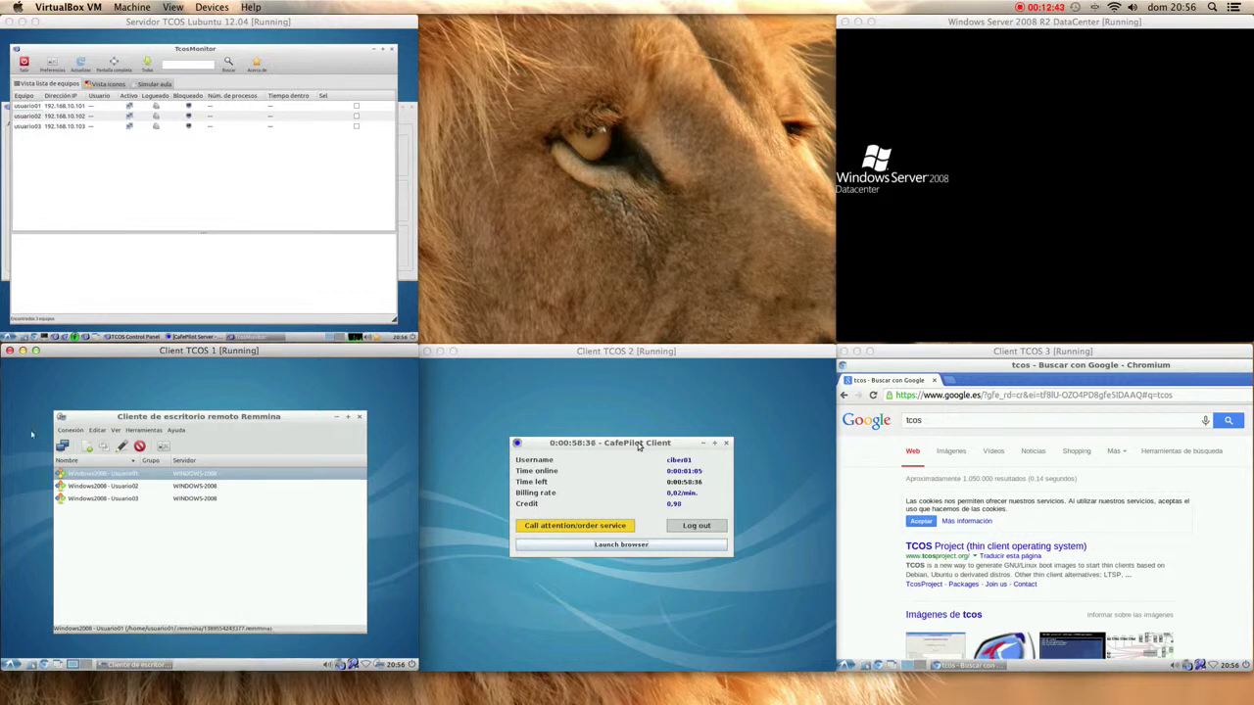
double_click(106, 418)
right_click(98, 422)
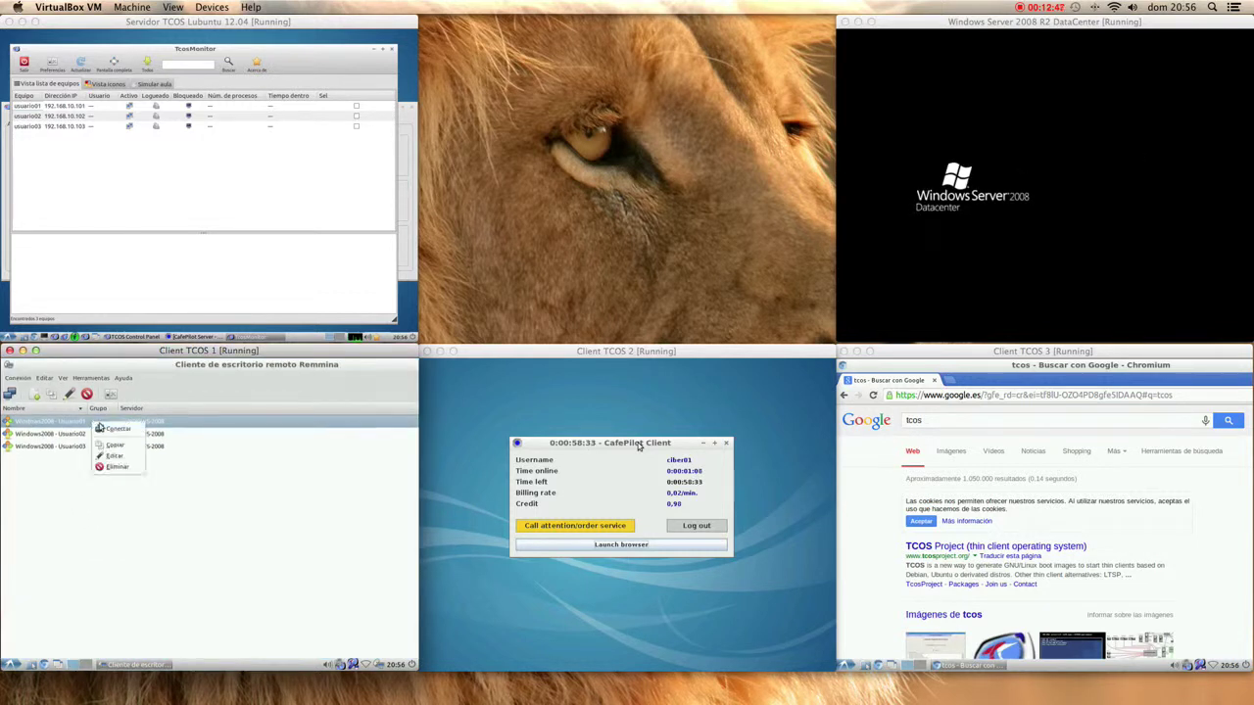
left_click(101, 429)
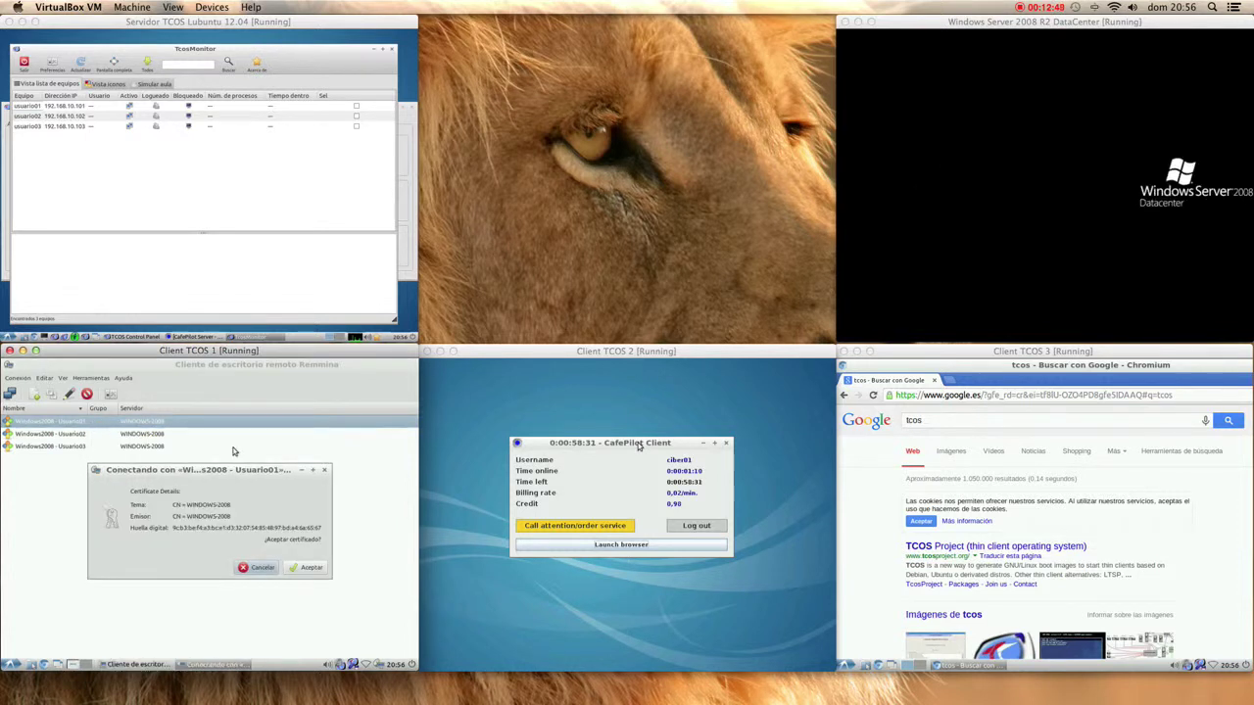
key("Return")
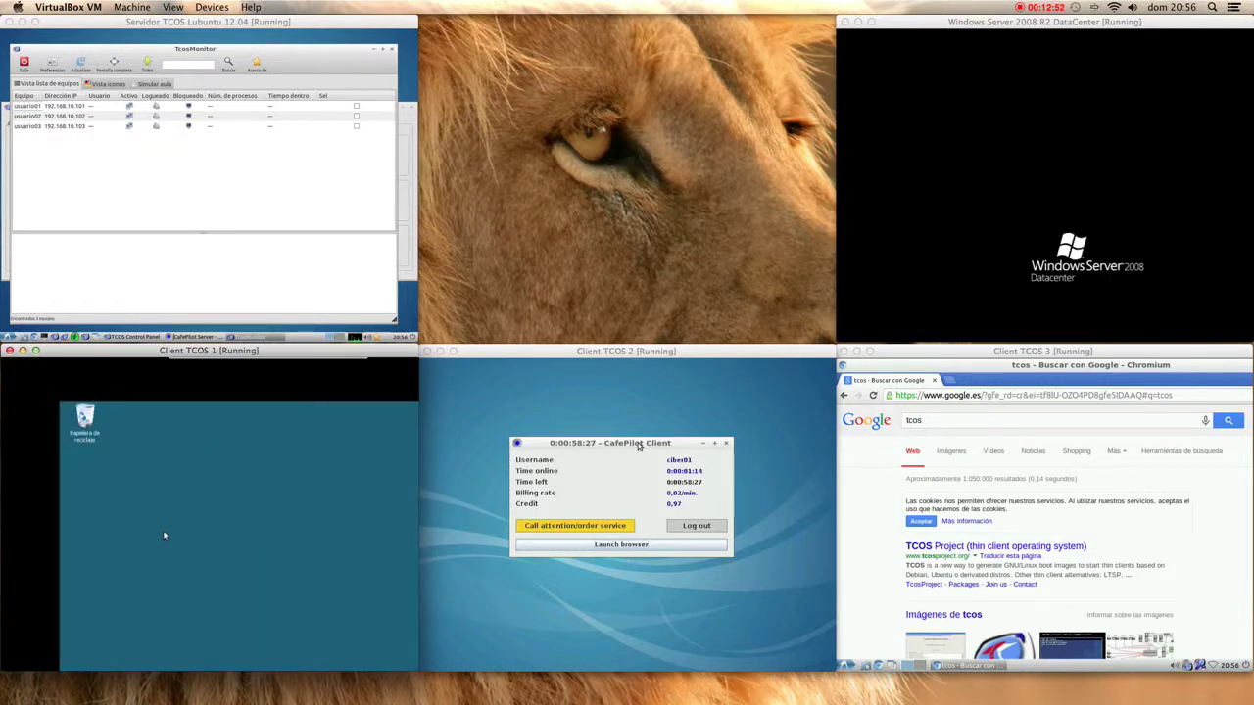
right_click(162, 530)
left_click(135, 548)
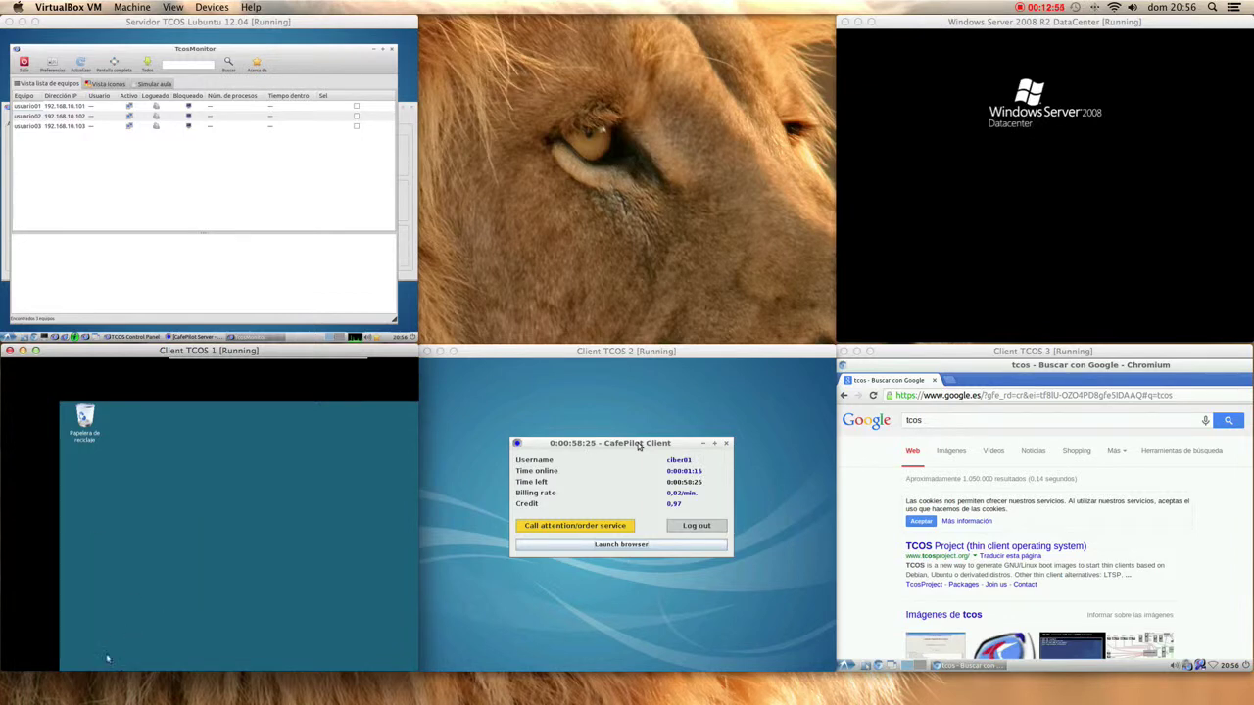
- Toggle Client TCOS 1 fullscreen and try Remmina's fullscreen-with-scrollbars mode and scaling button
mouse_move(362, 363)
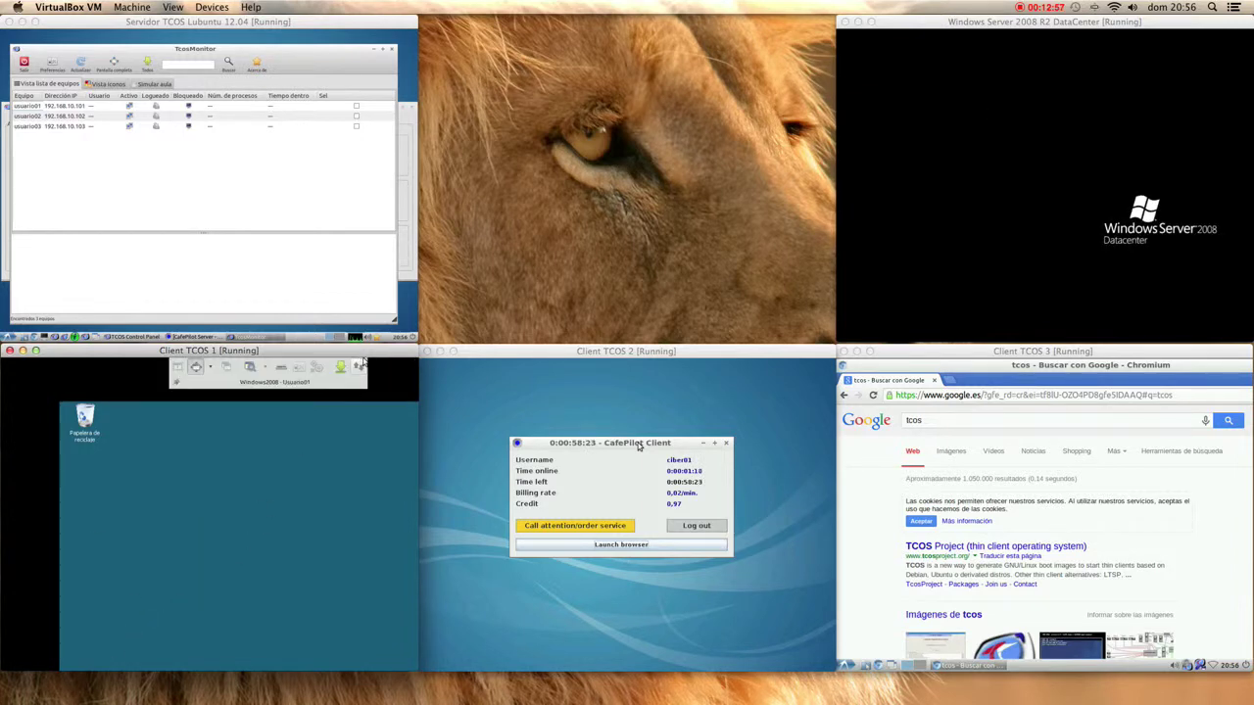
key("super+f")
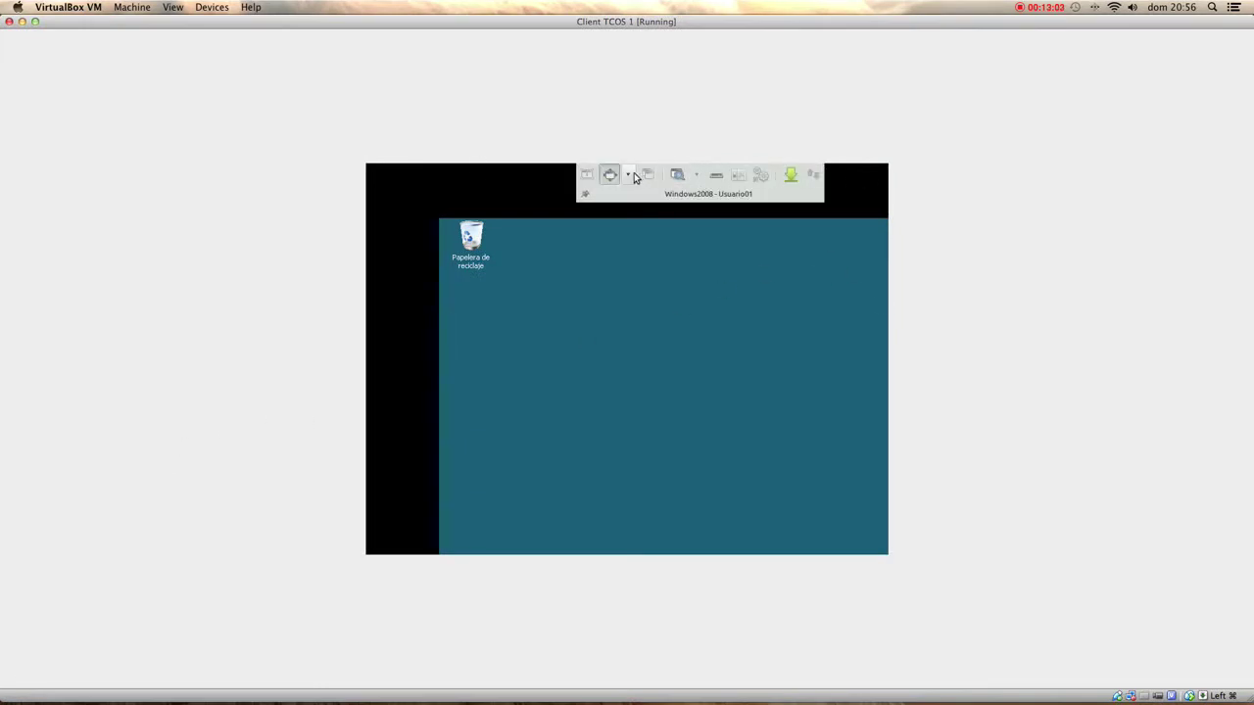
left_click(628, 175)
left_click(628, 207)
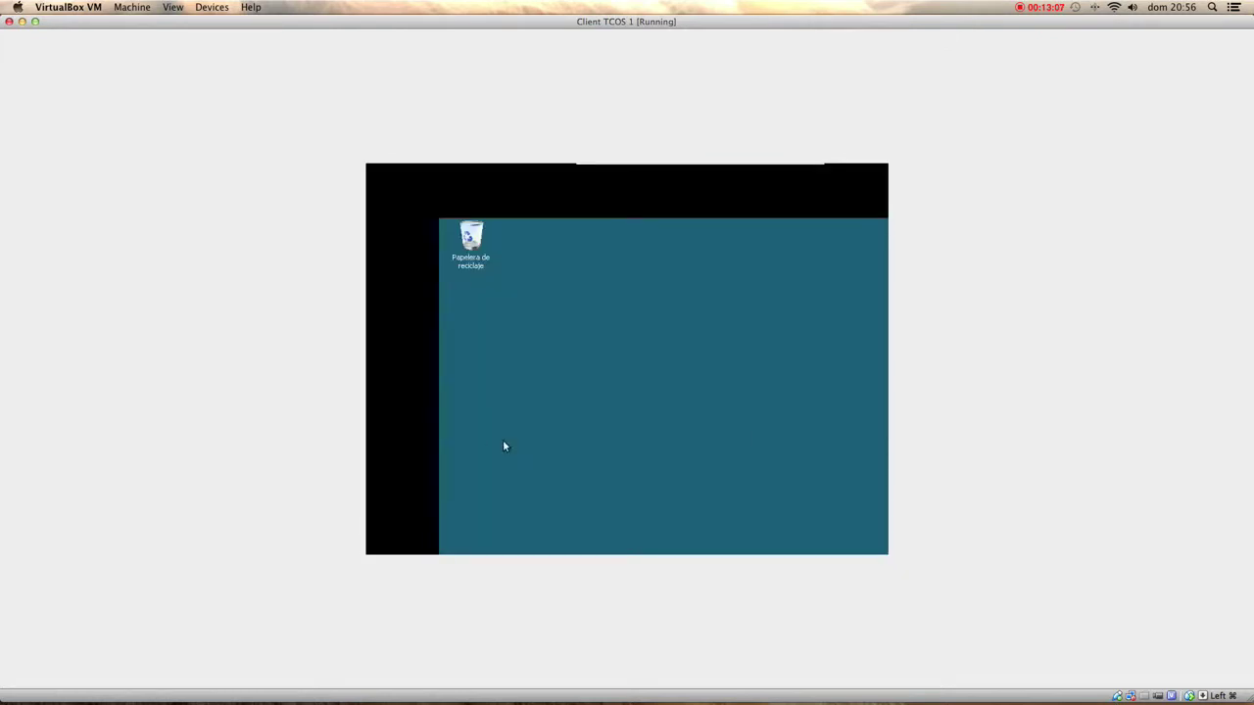
key("super+f")
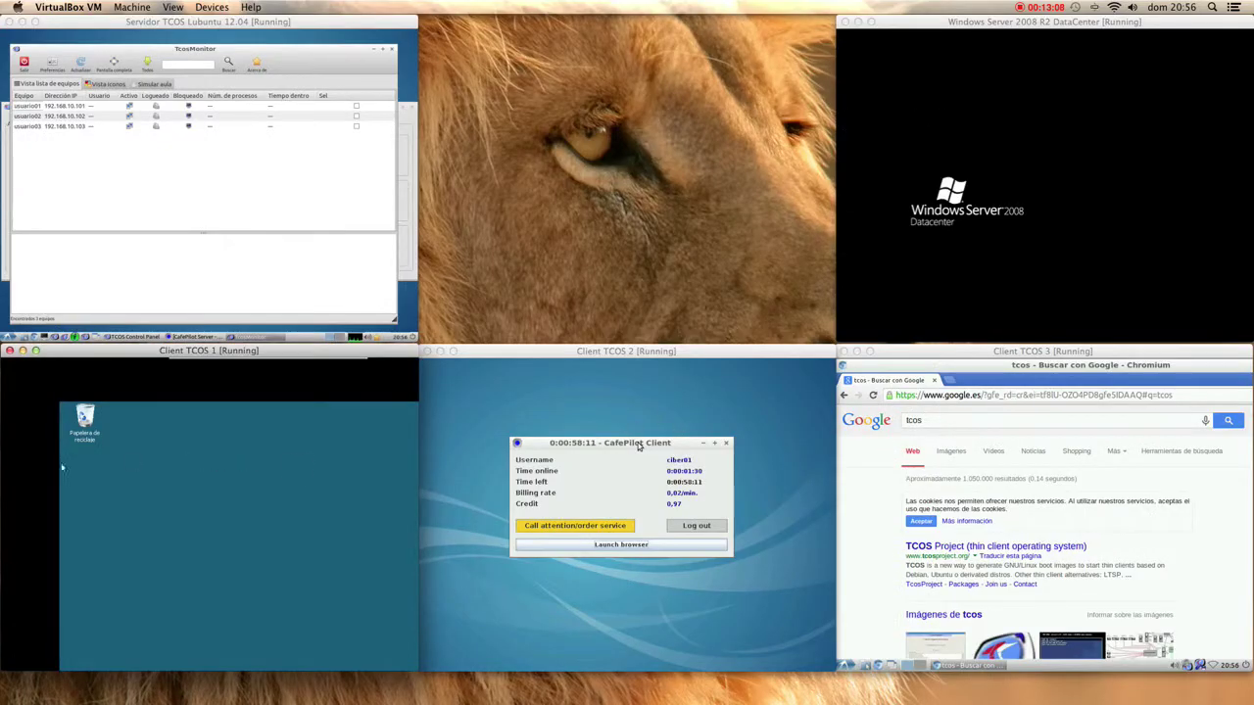
mouse_move(253, 367)
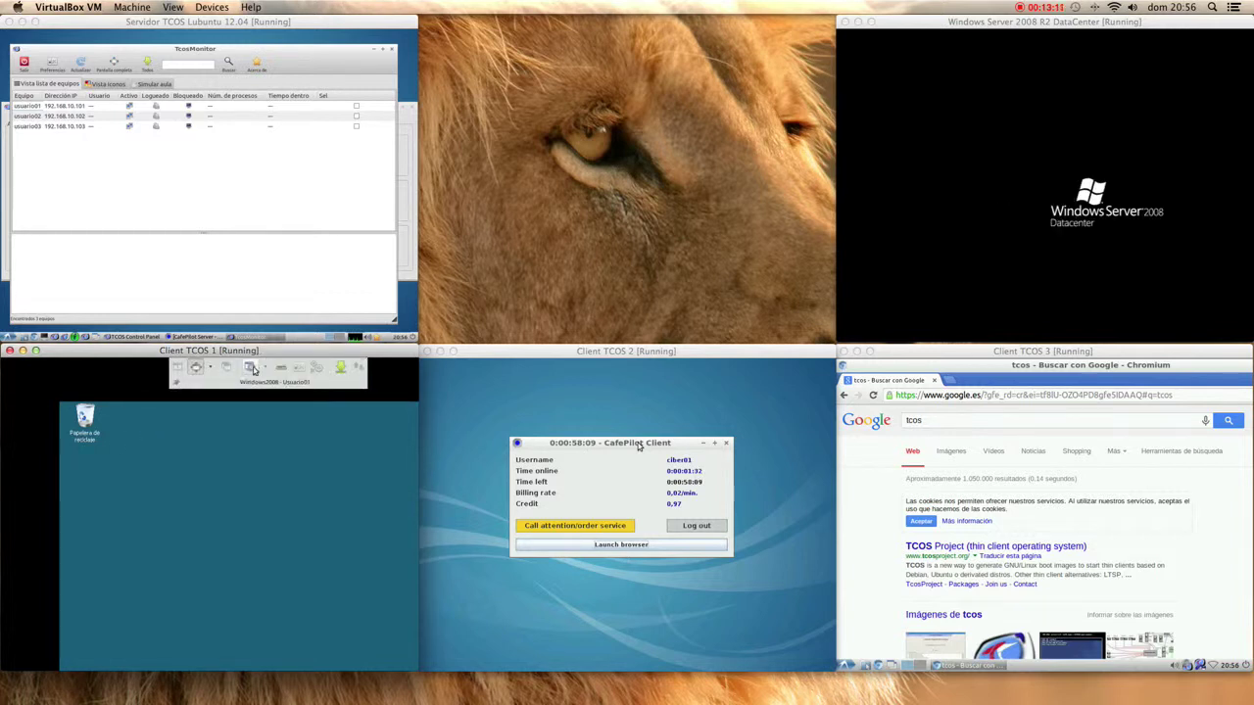
left_click(251, 367)
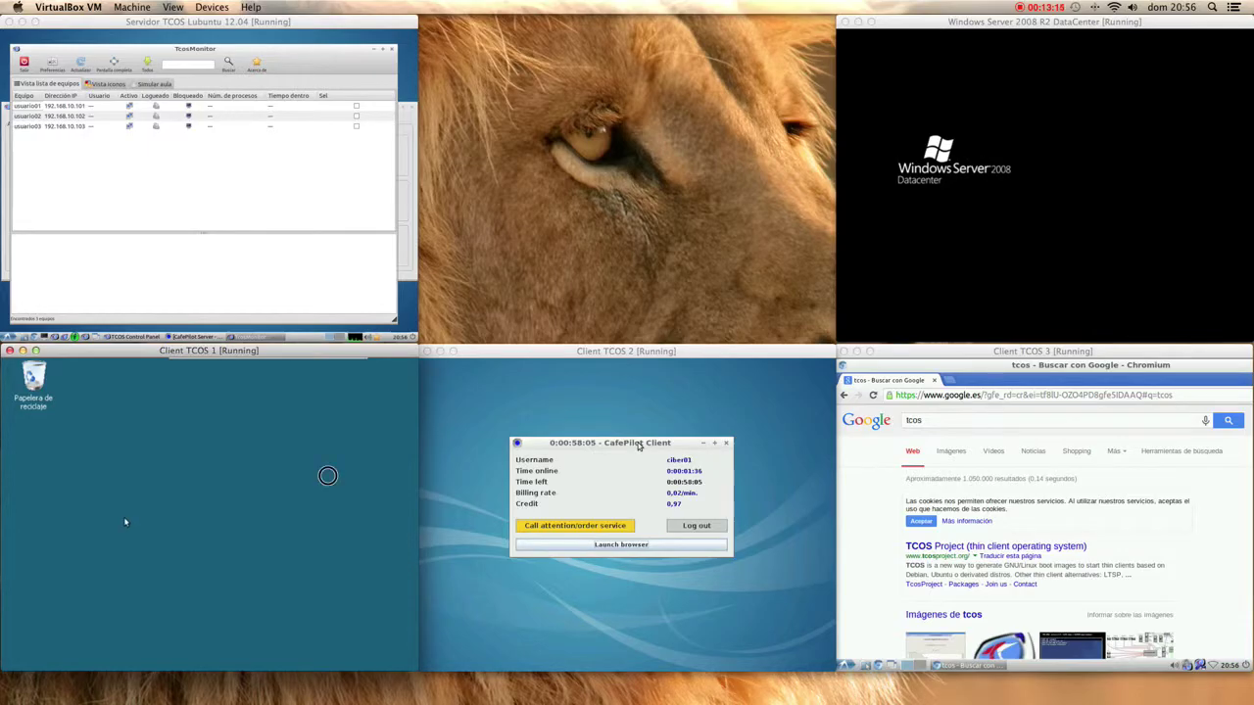
key("super+f")
key("super+f")
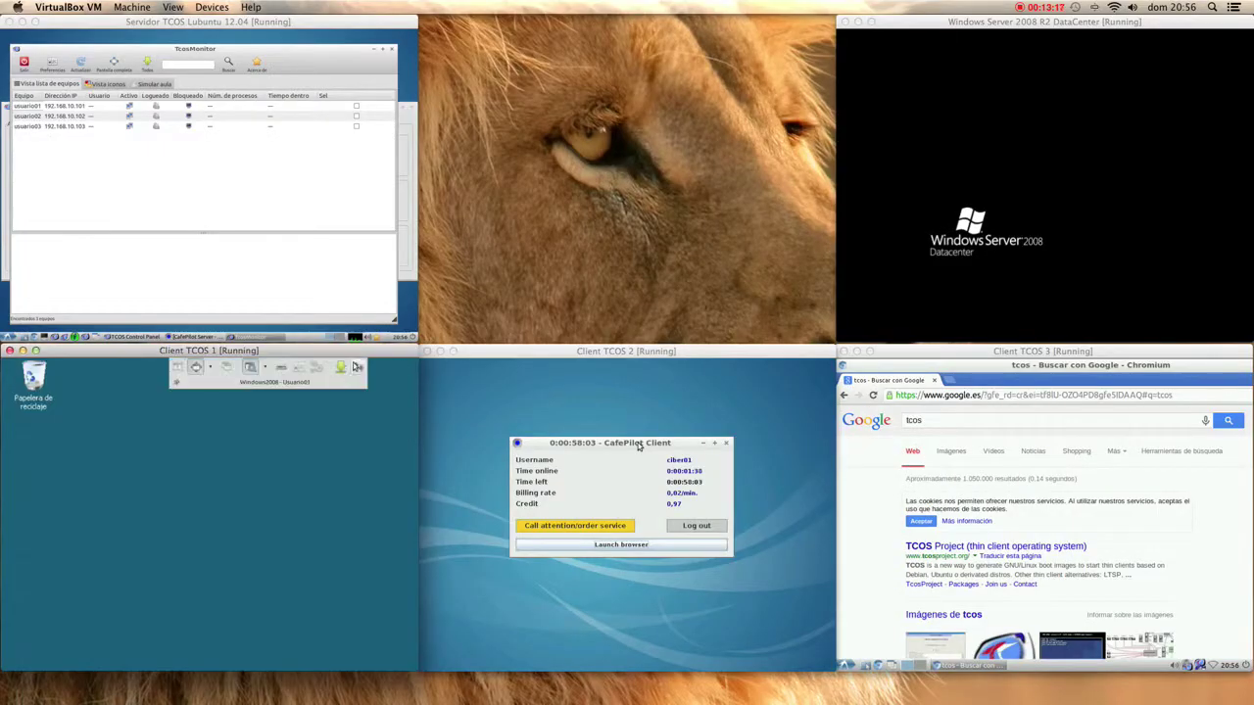
- Try other Remmina fullscreen modes, return the session to a window, and close the remote view
left_click(264, 367)
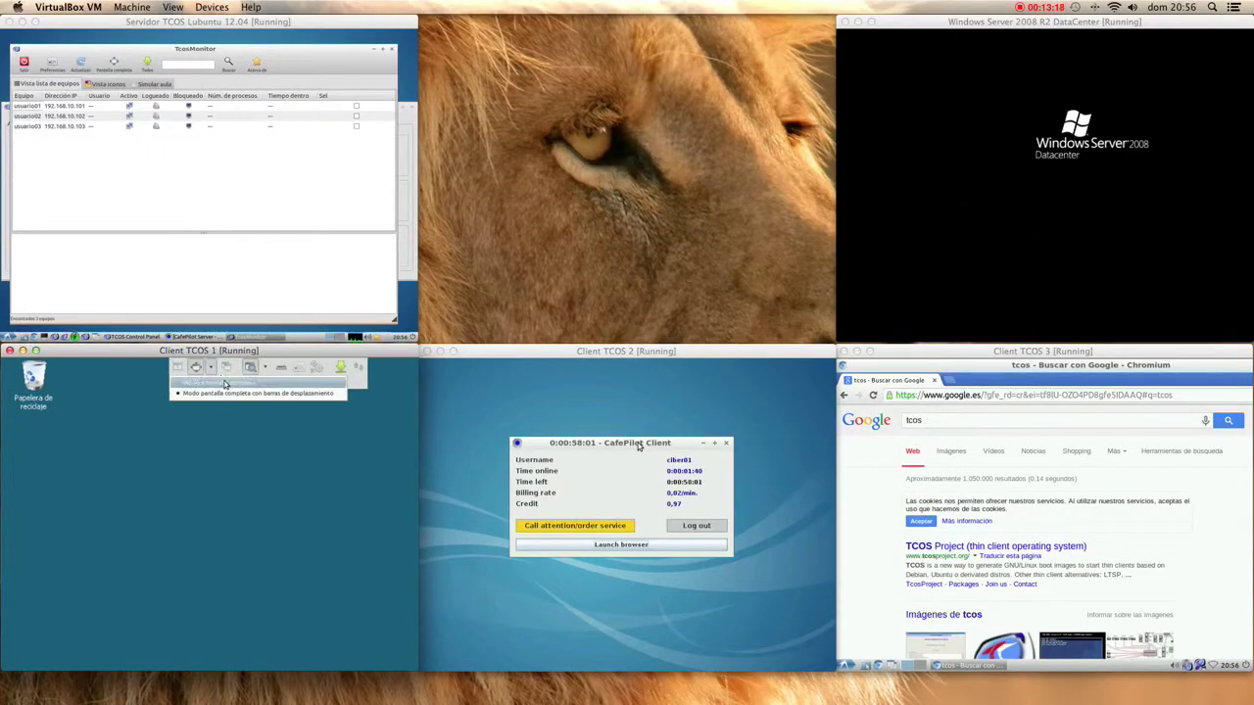
left_click(220, 385)
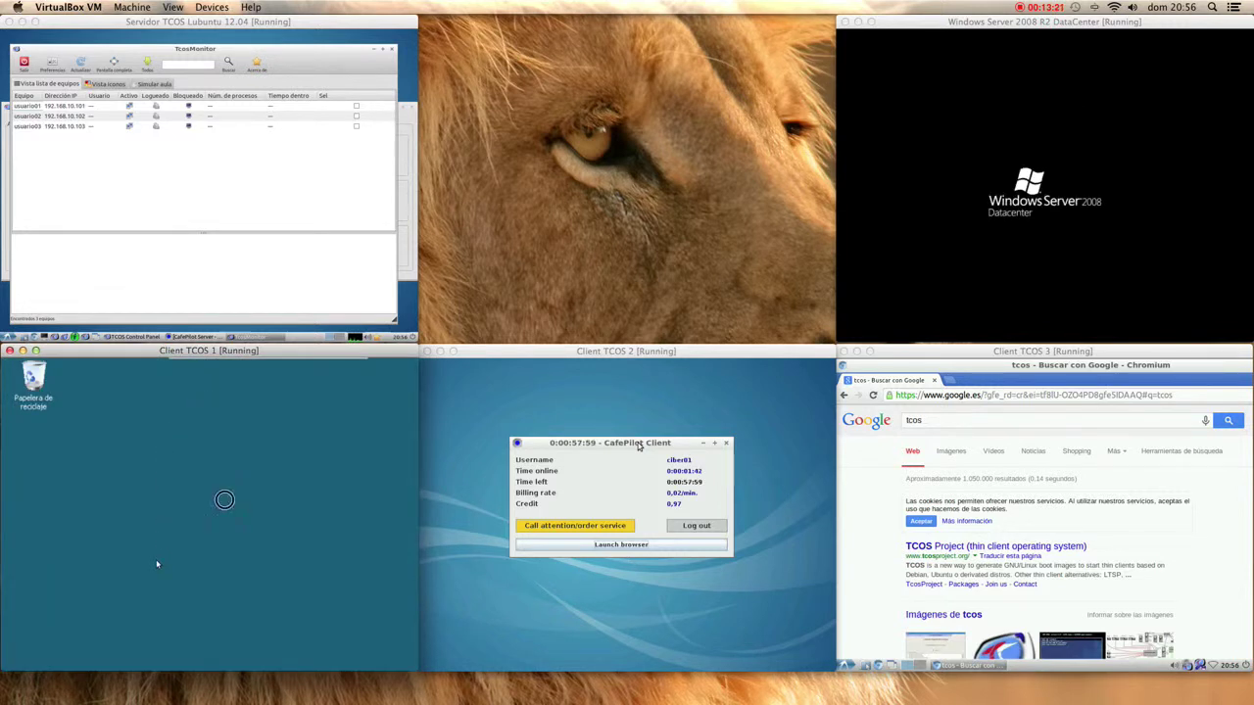
left_click(215, 370)
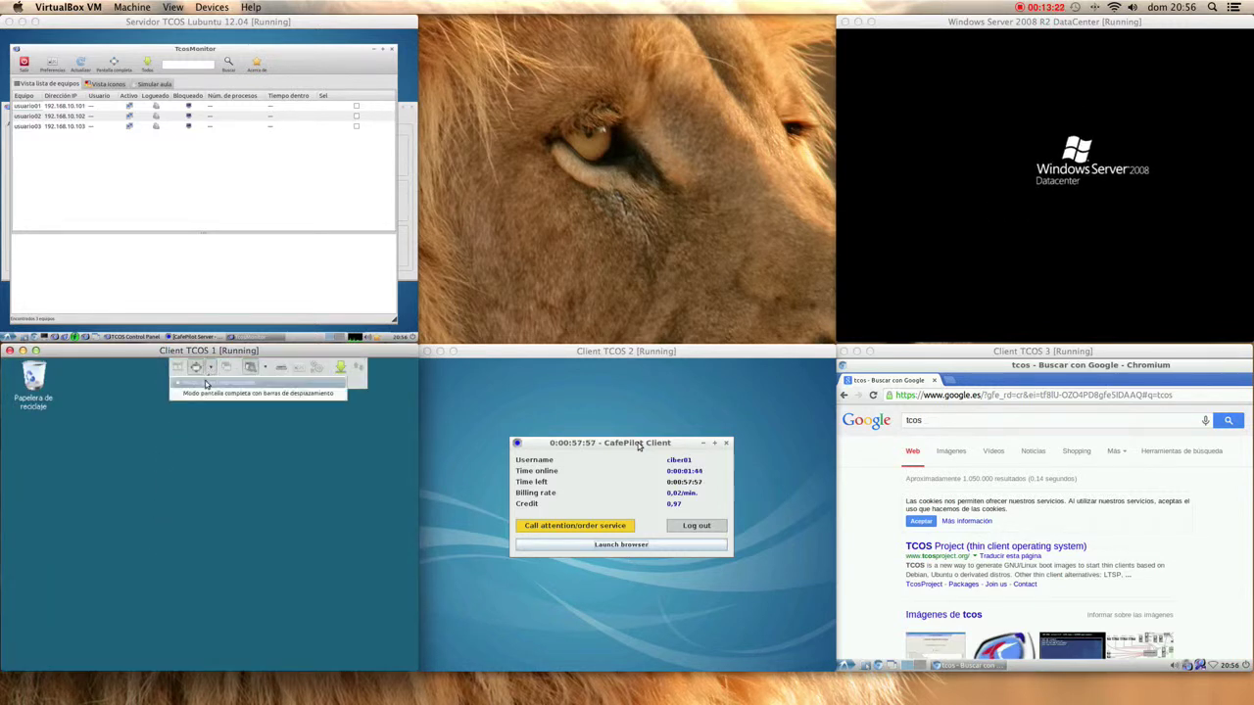
left_click(230, 454)
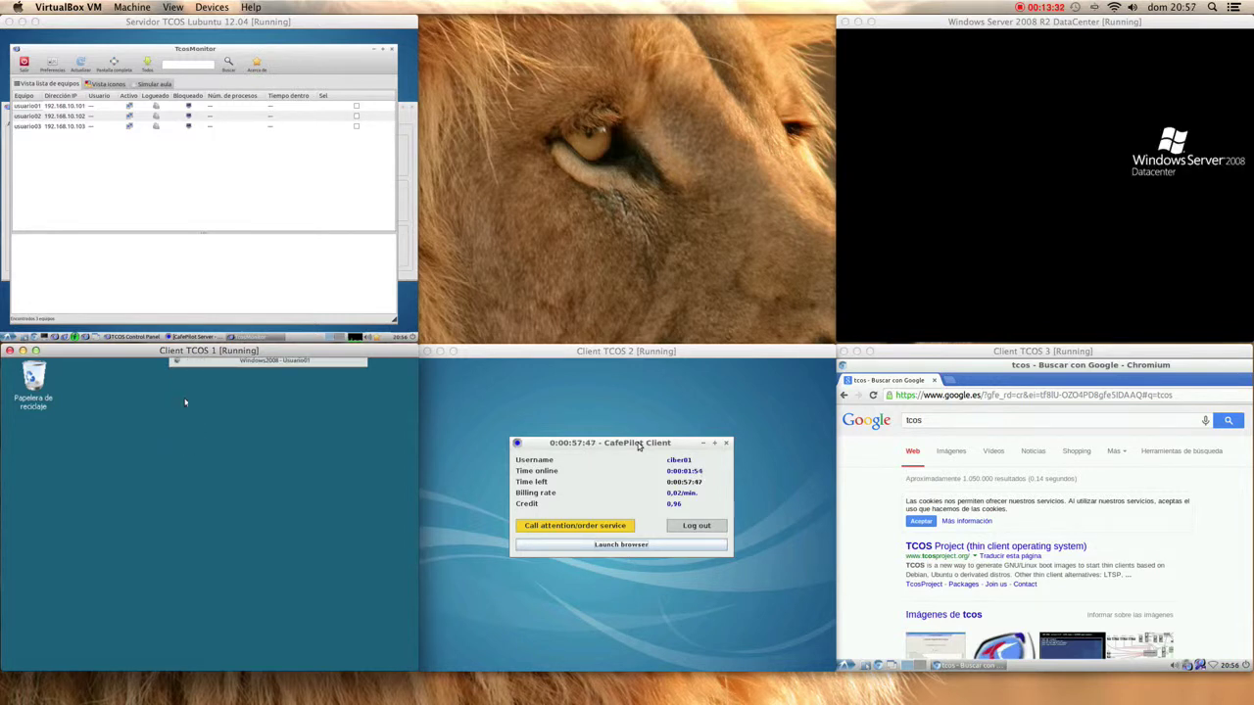
mouse_move(181, 368)
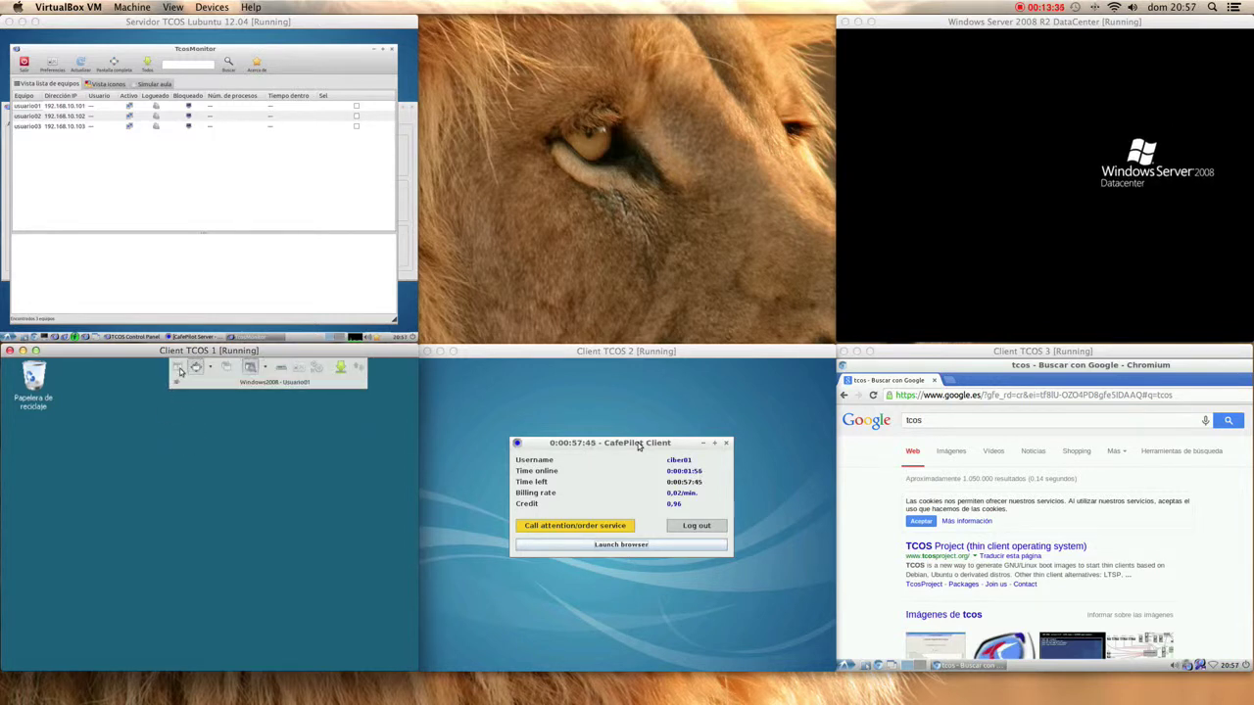
left_click(181, 369)
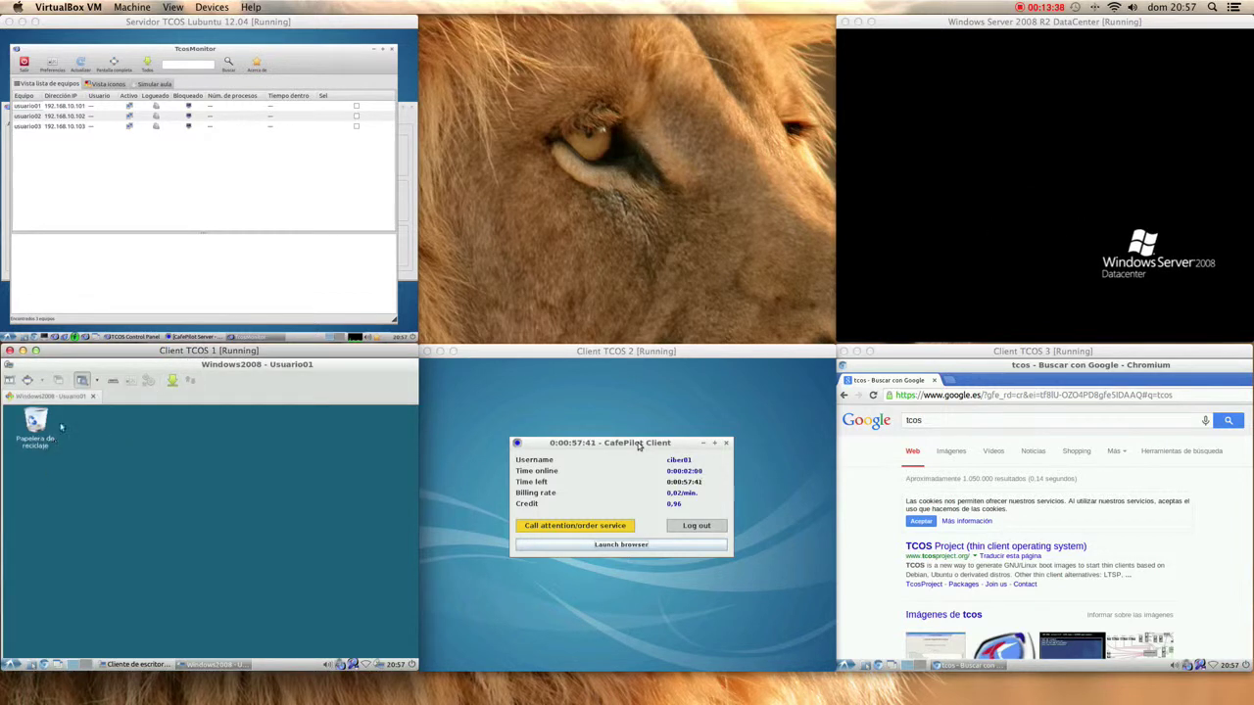
left_click(28, 380)
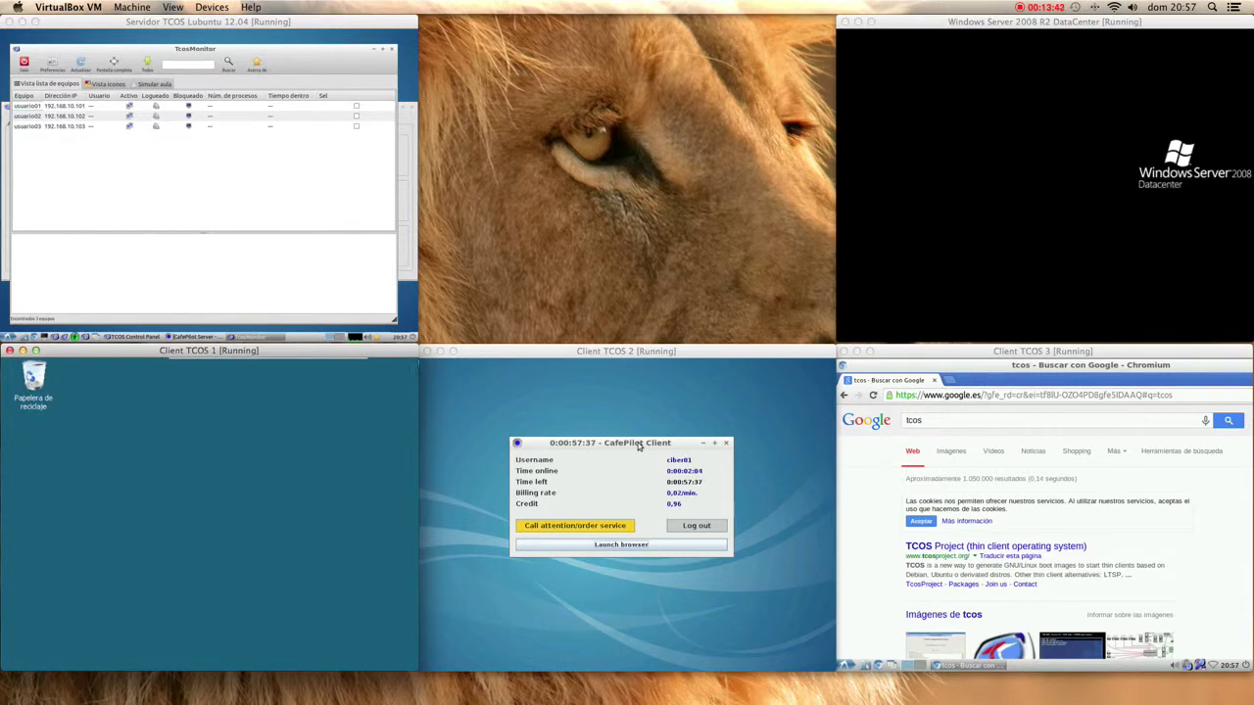
mouse_move(311, 366)
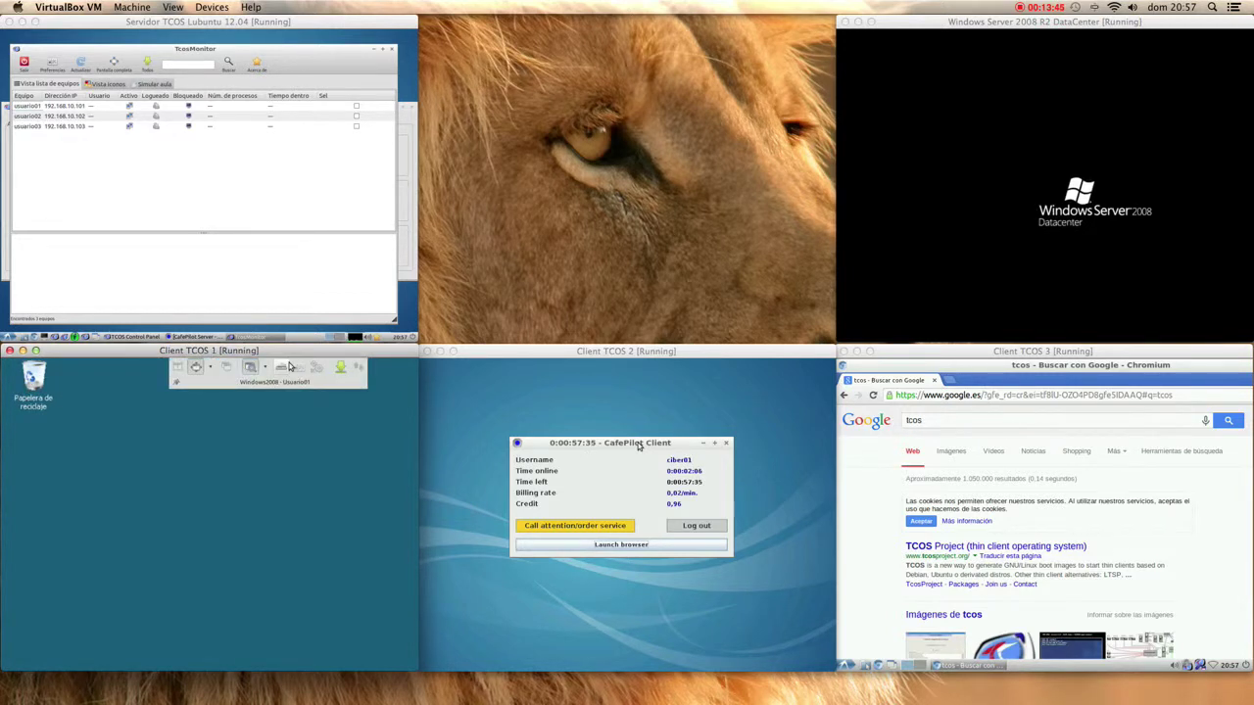
left_click(194, 369)
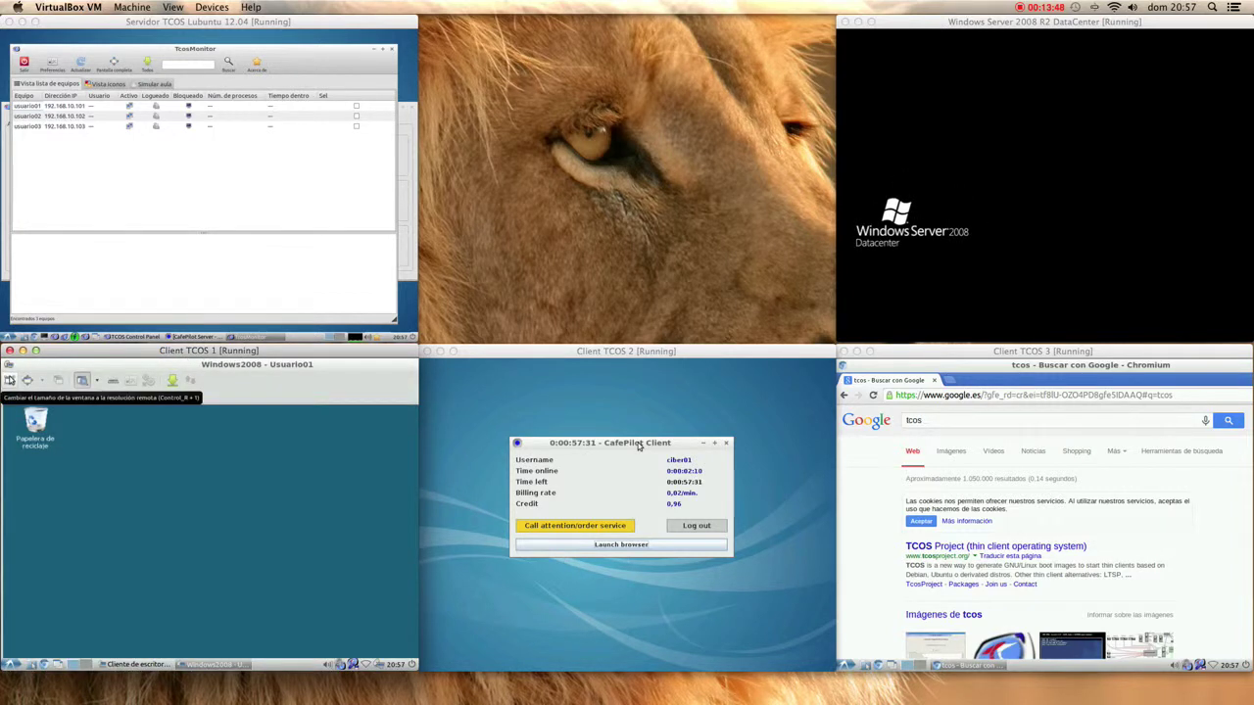
left_click(10, 380)
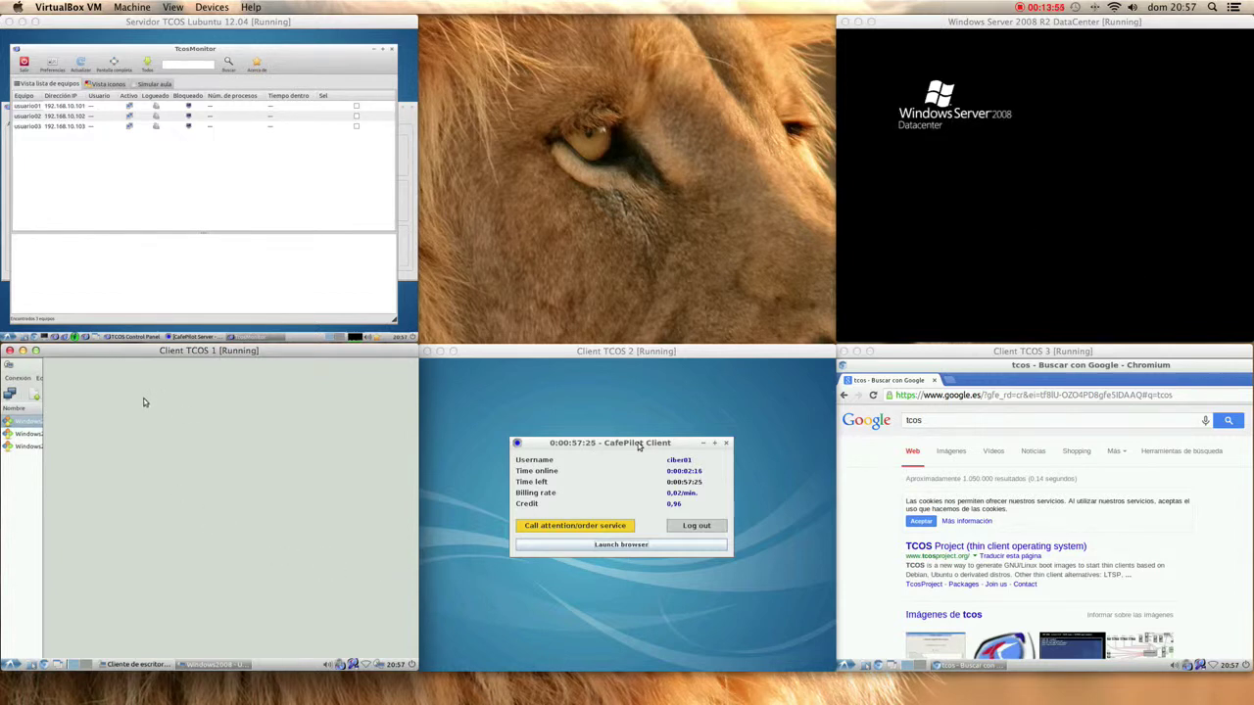
- Reopen the Windows2008 connection, then open and close Personalización on its desktop
right_click(220, 664)
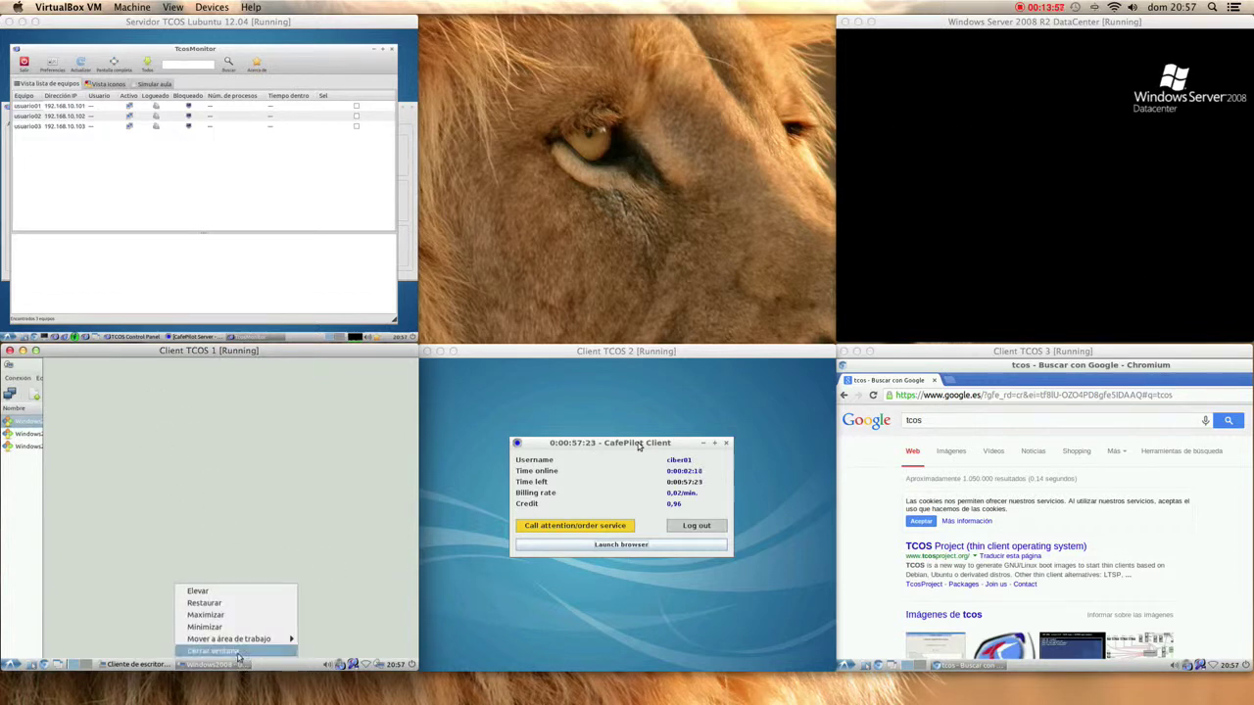
left_click(206, 648)
double_click(39, 422)
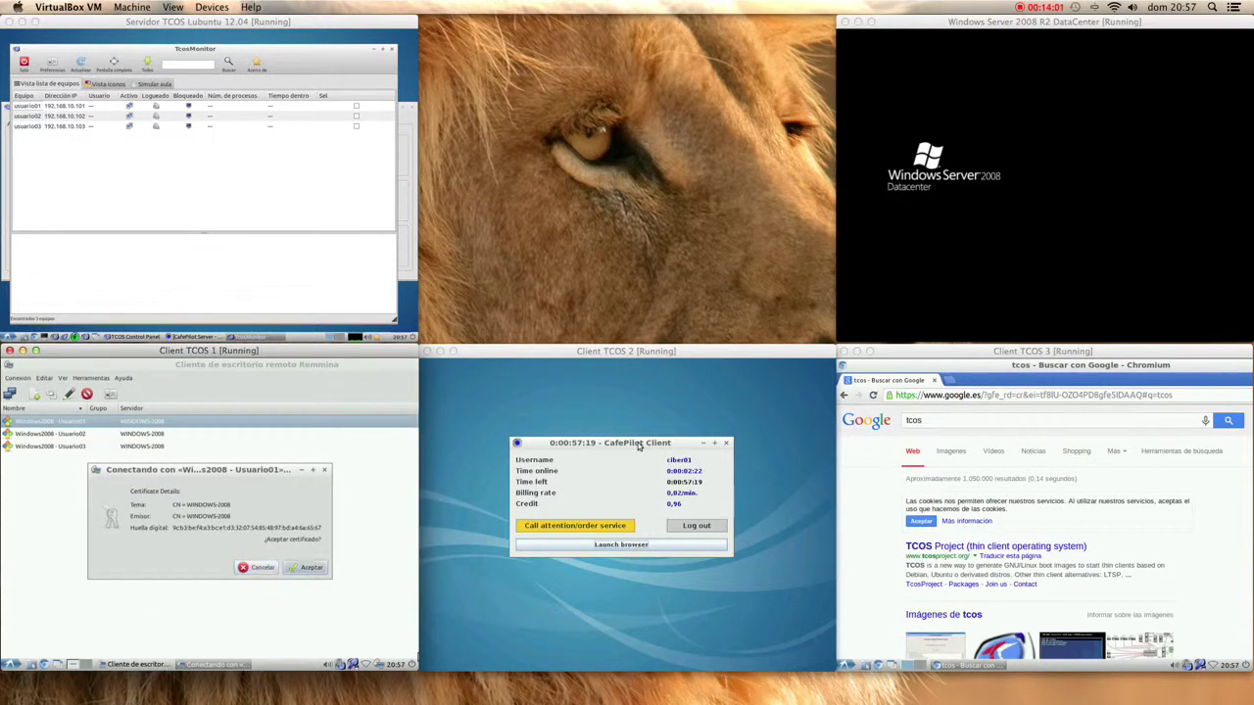
key("Return")
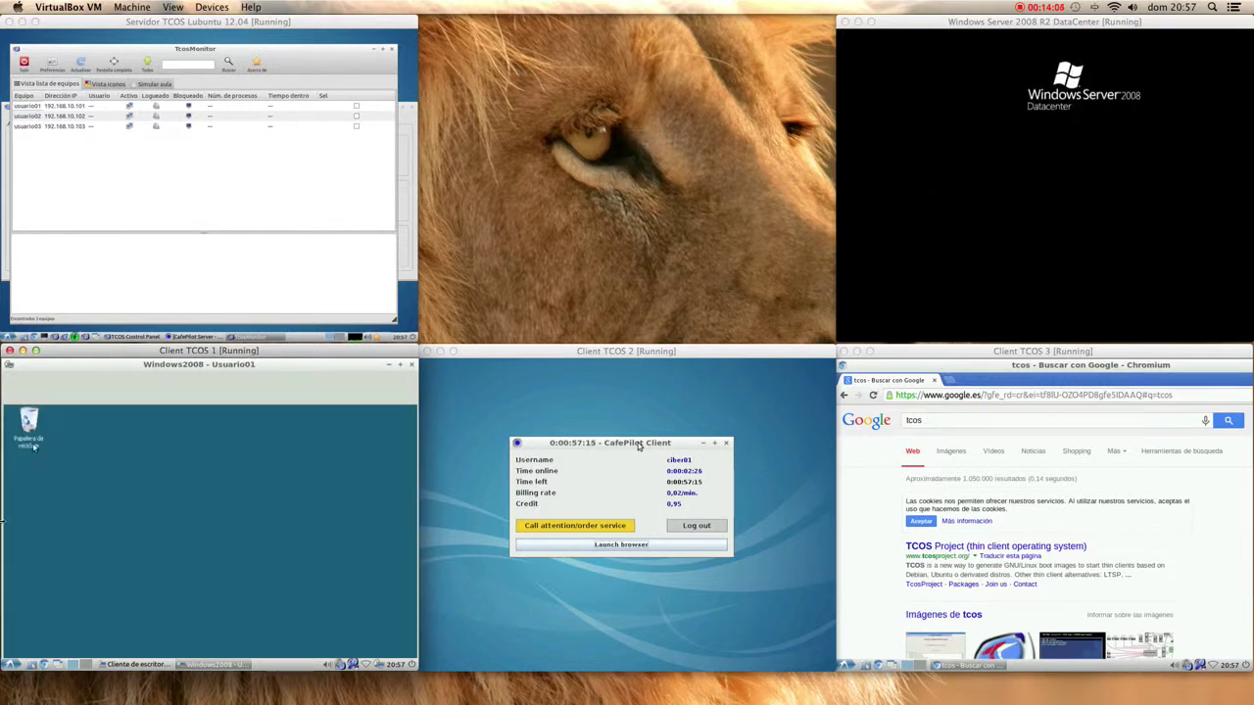
right_click(70, 578)
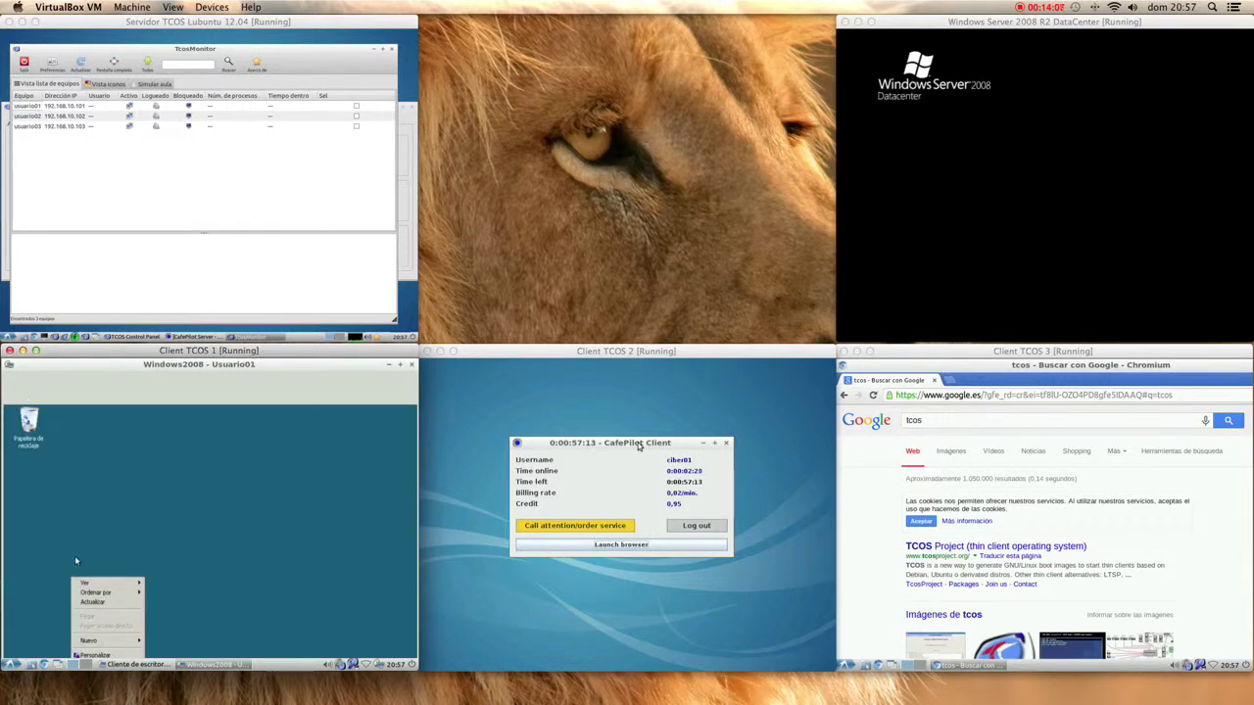
left_click(75, 654)
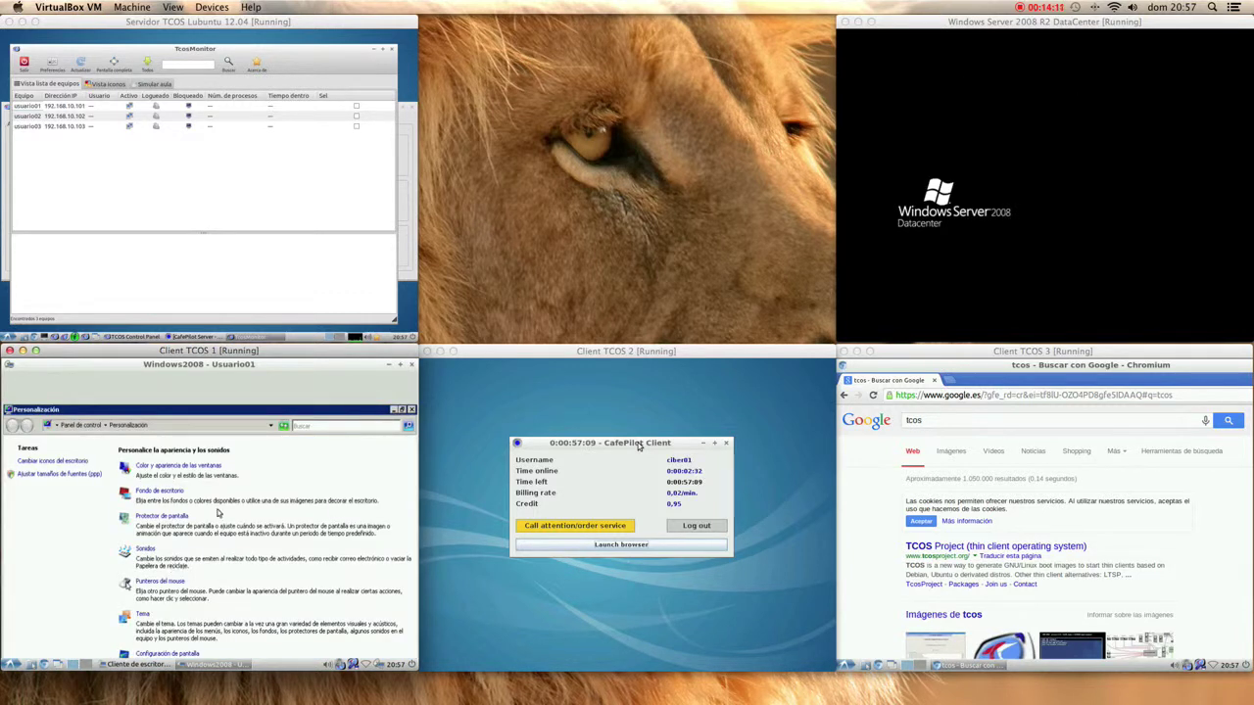
left_click(413, 411)
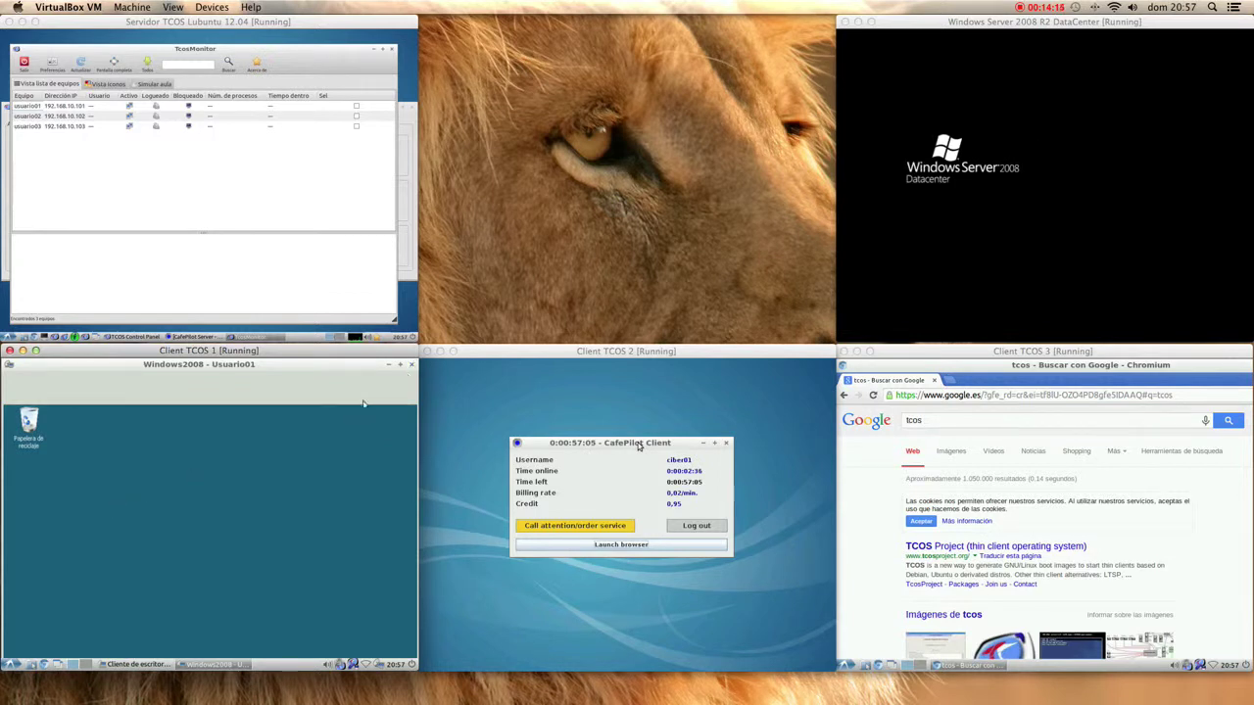
- End the Windows2008 session and quit Remmina with Conexión > Salir
left_click(410, 365)
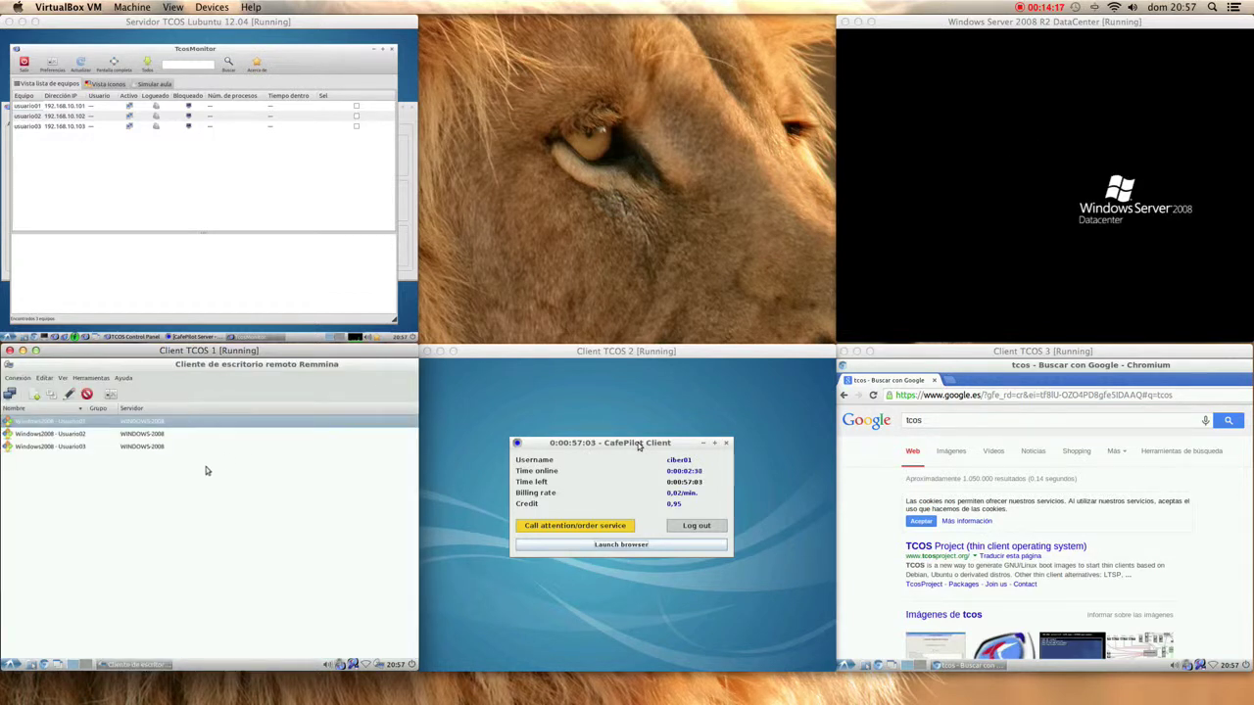
left_click(27, 377)
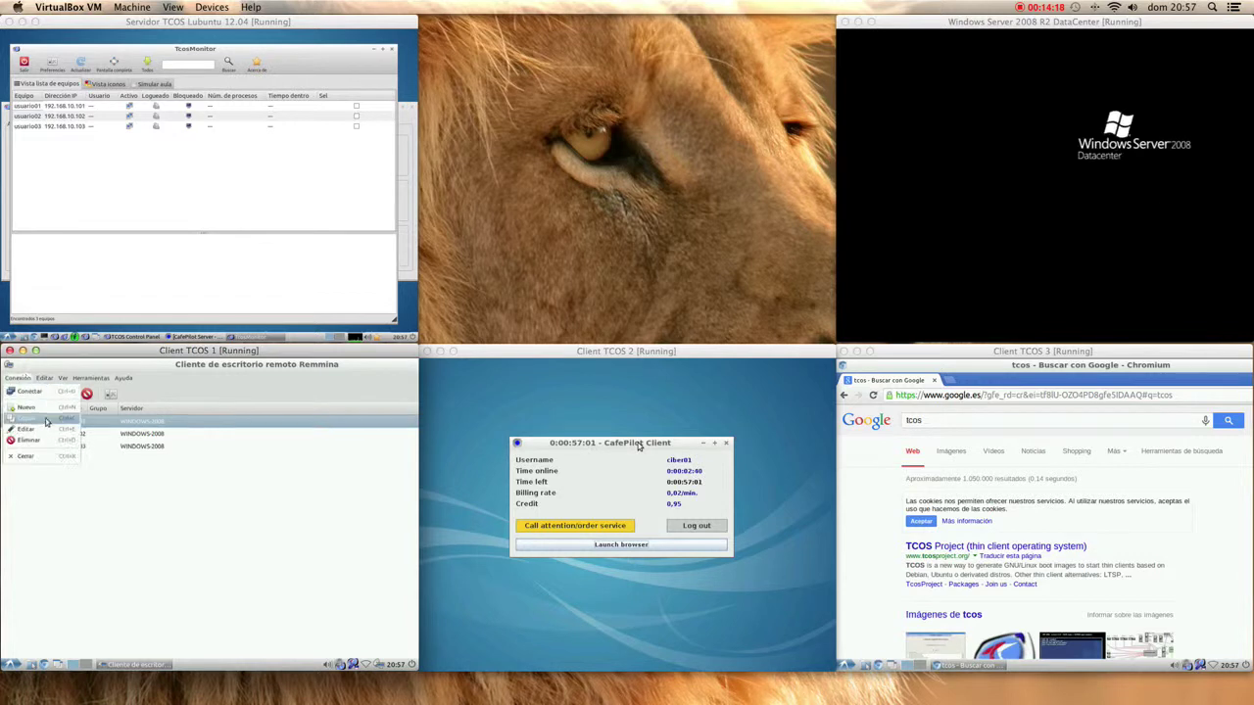
left_click(25, 457)
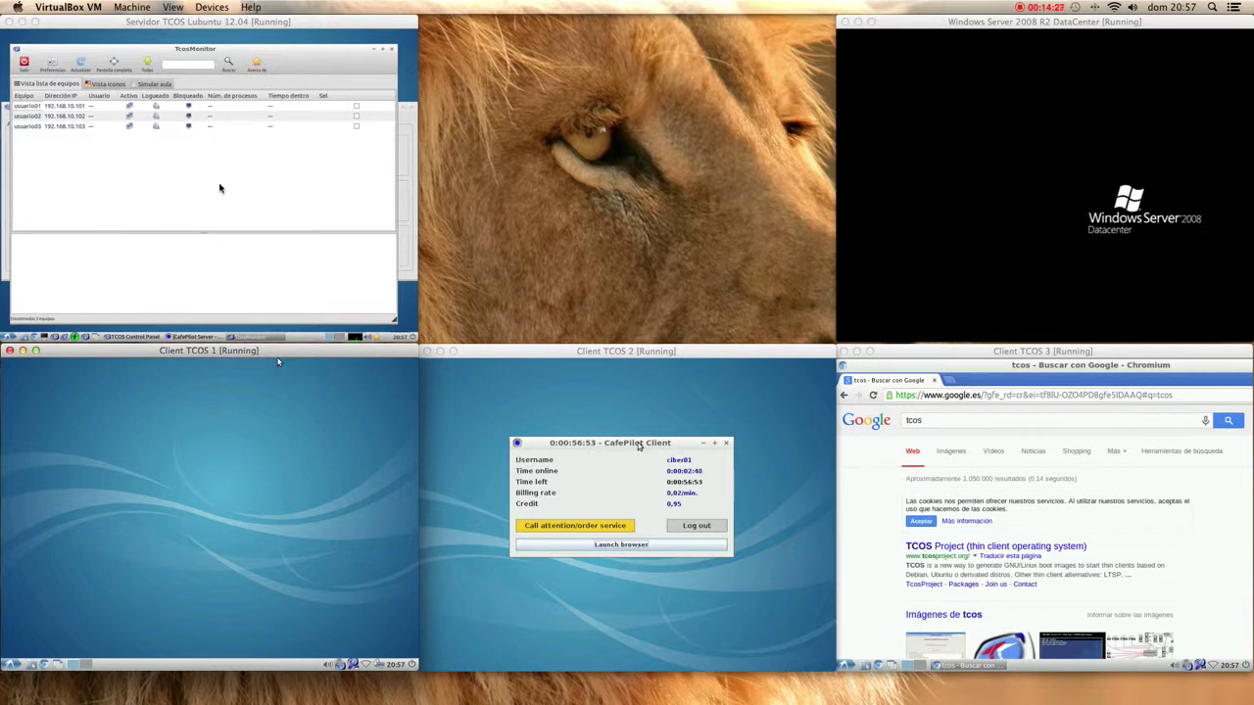
- Choose Todos > Acciones > Apagar todos los clientes in TcosMonitor and confirm with Sí
left_click(147, 60)
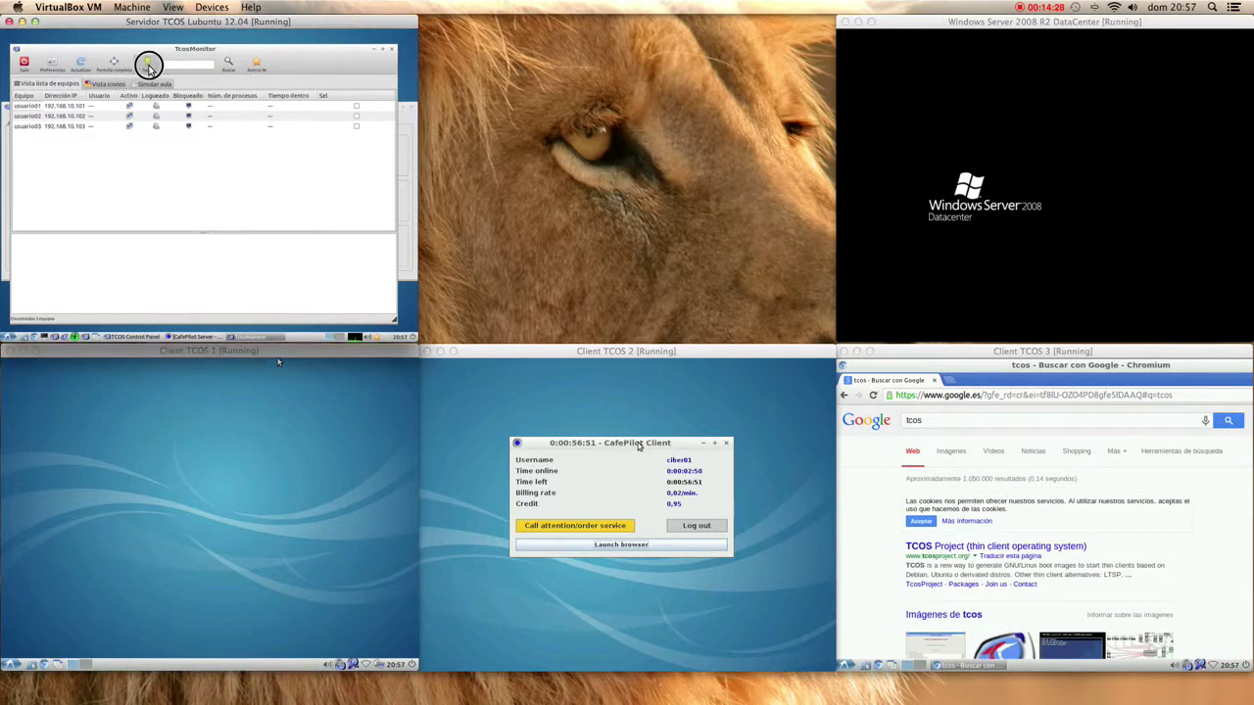
mouse_move(168, 78)
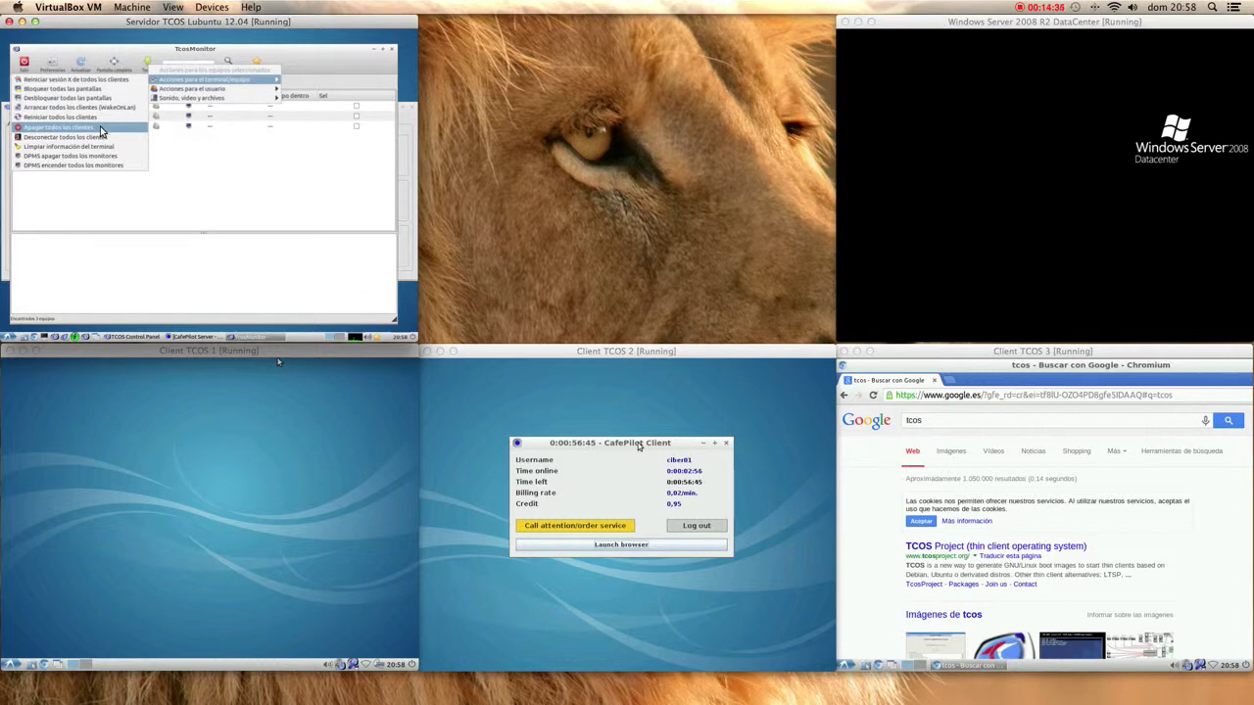
left_click(101, 130)
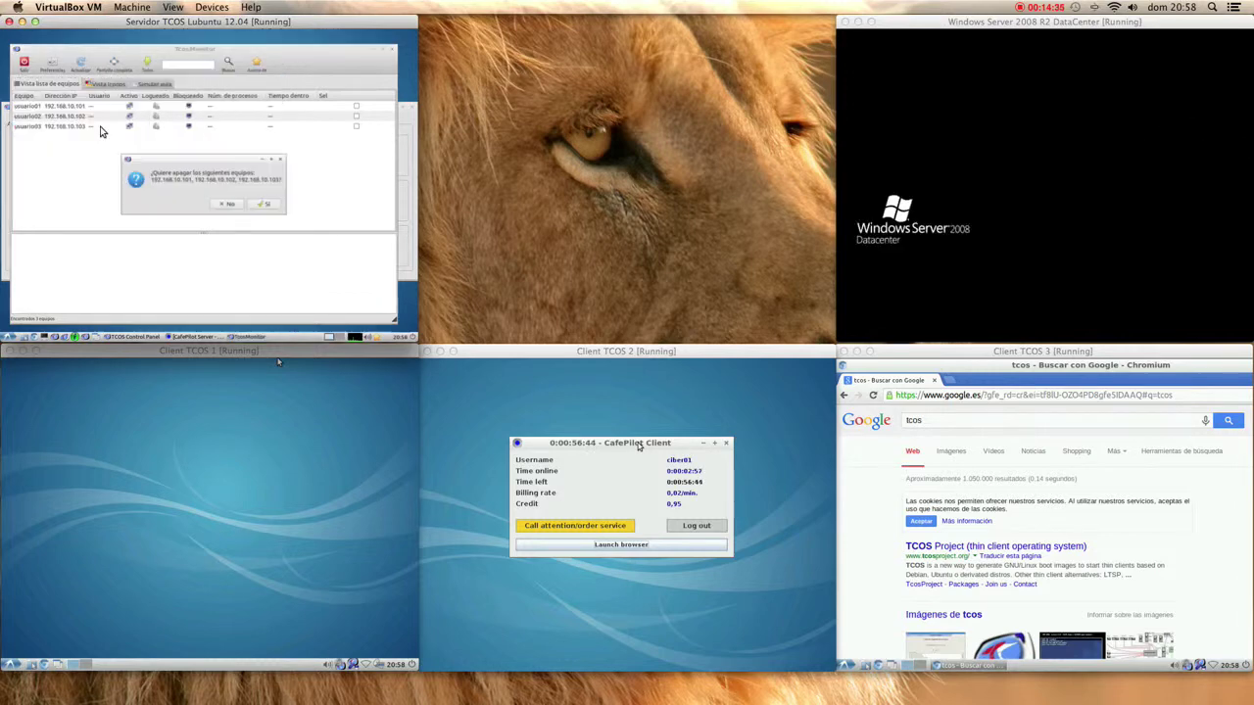
left_click(270, 203)
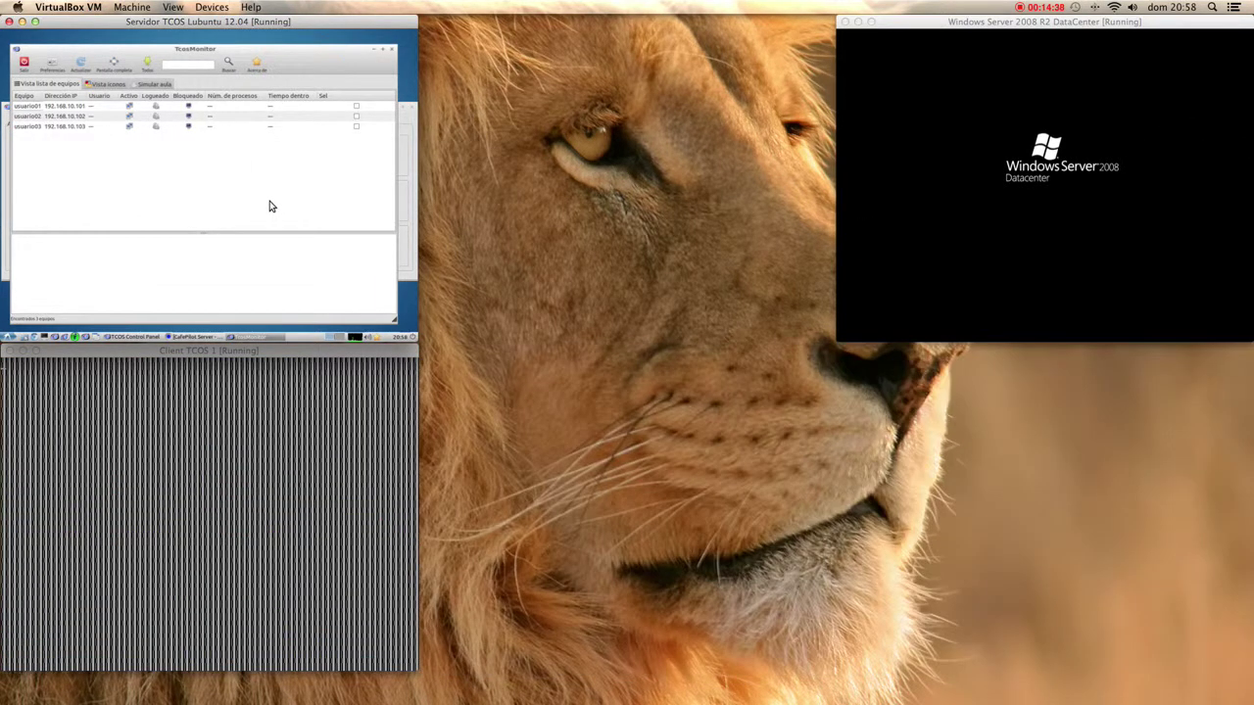
- Close TcosMonitor, the TCOS Control Panel and CafePilot Server on the server
left_click(389, 51)
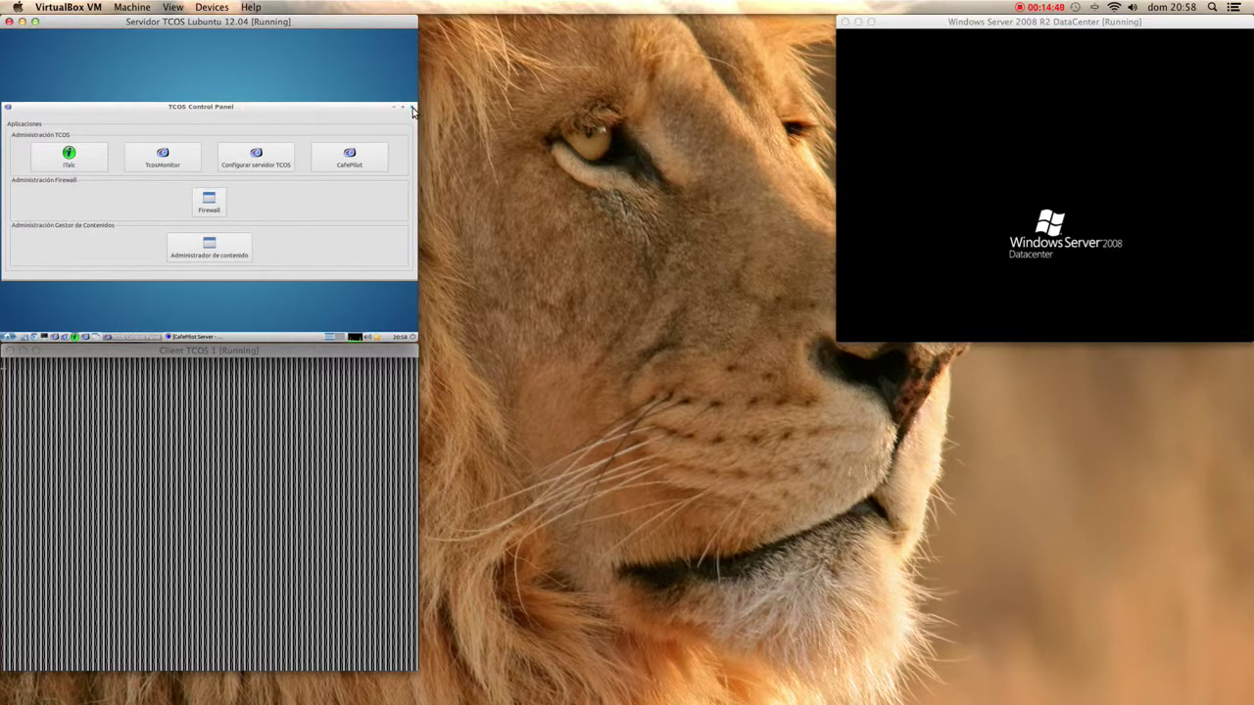
left_click(412, 110)
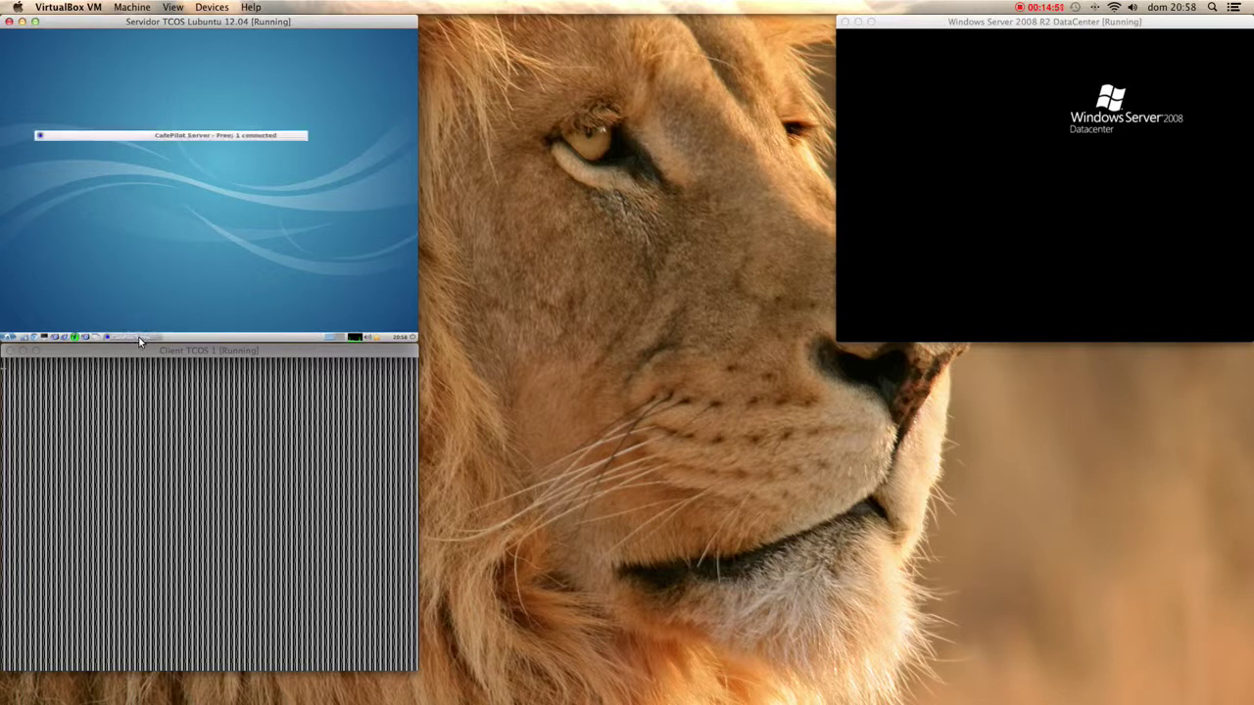
left_click(139, 337)
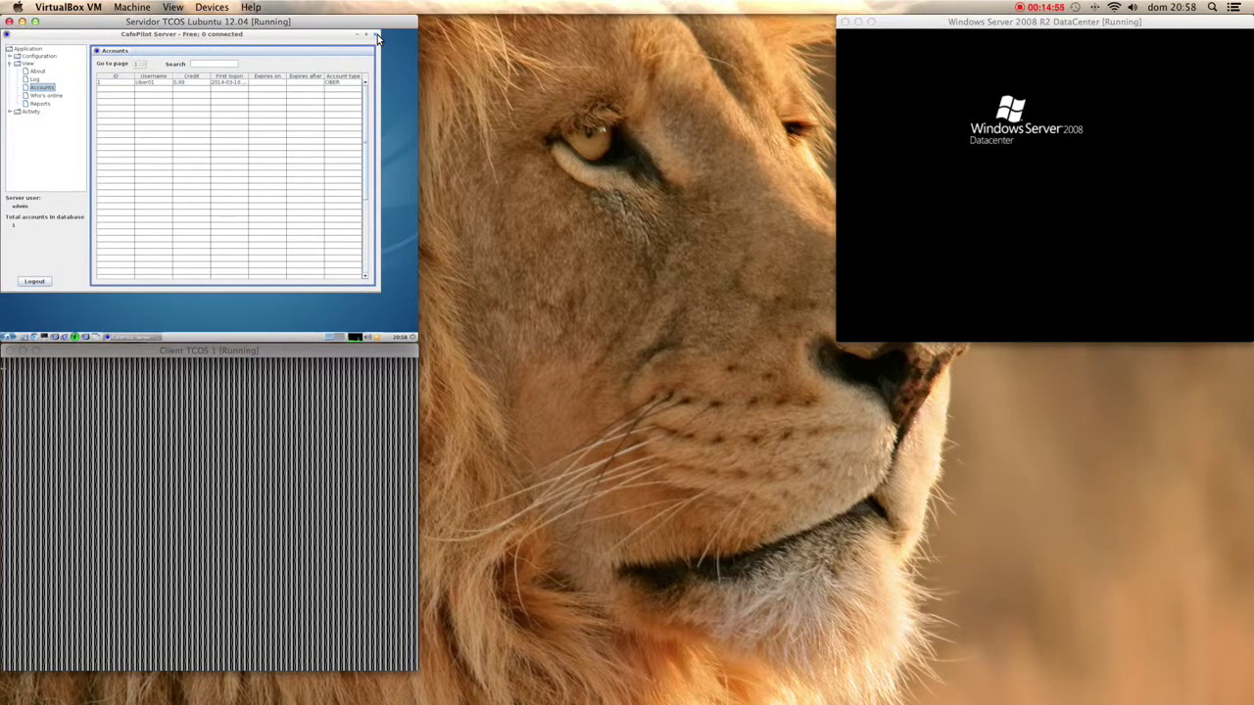
left_click(377, 35)
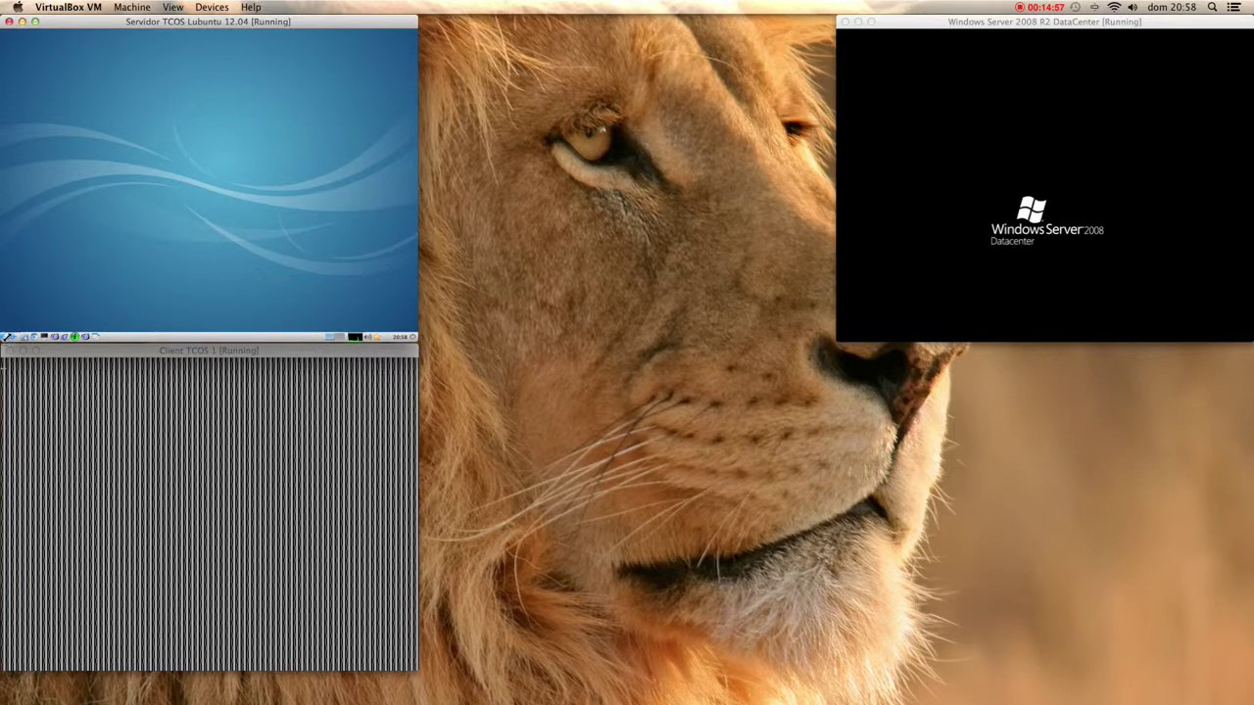
- Shut down the Lubuntu server via Logout > Shutdown and wake the Windows Server VM
left_click(12, 335)
left_click(16, 326)
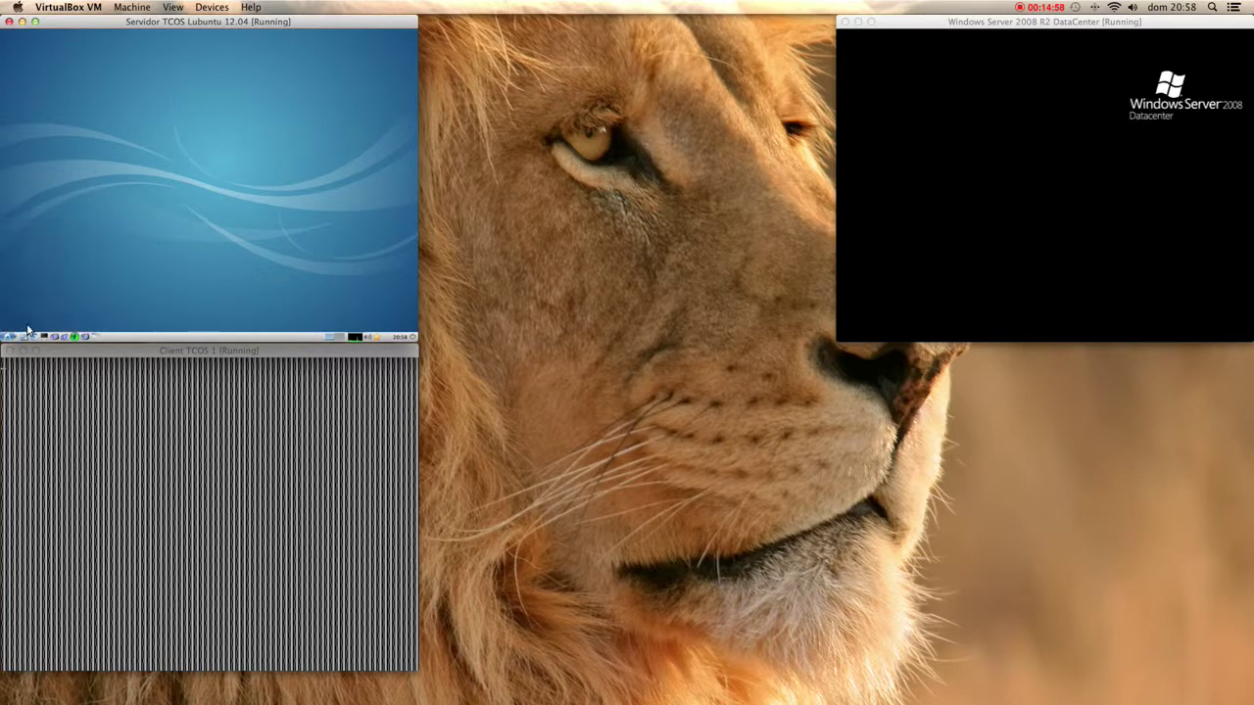
left_click(154, 180)
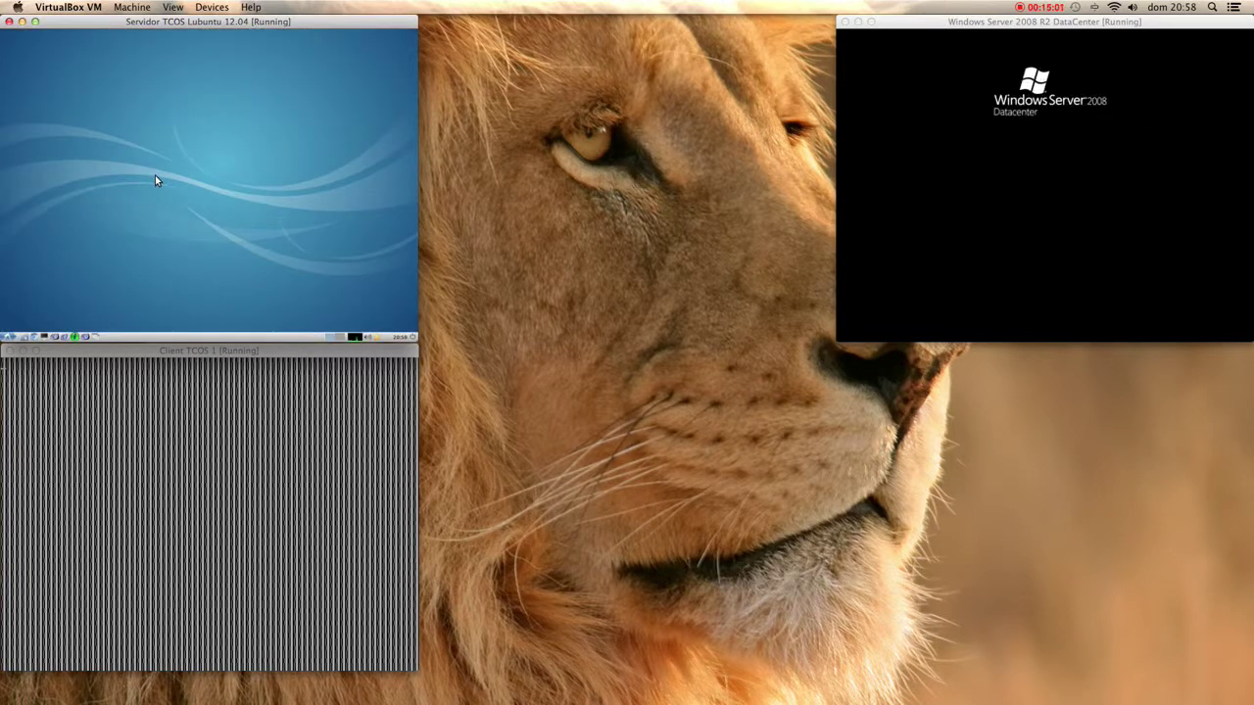
left_click(1092, 205)
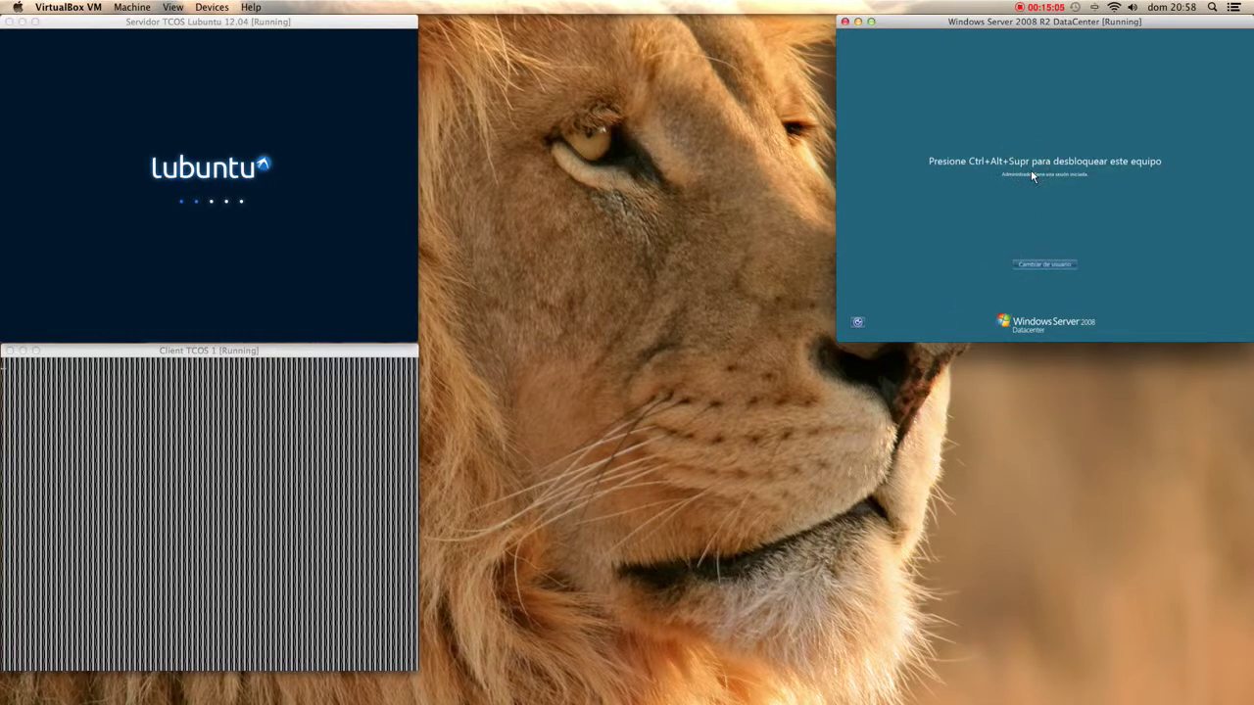
- Unlock Windows Server 2008 with Ctrl+Alt+Del and sign in as Administrador with the password
key("ctrl+alt+Delete")
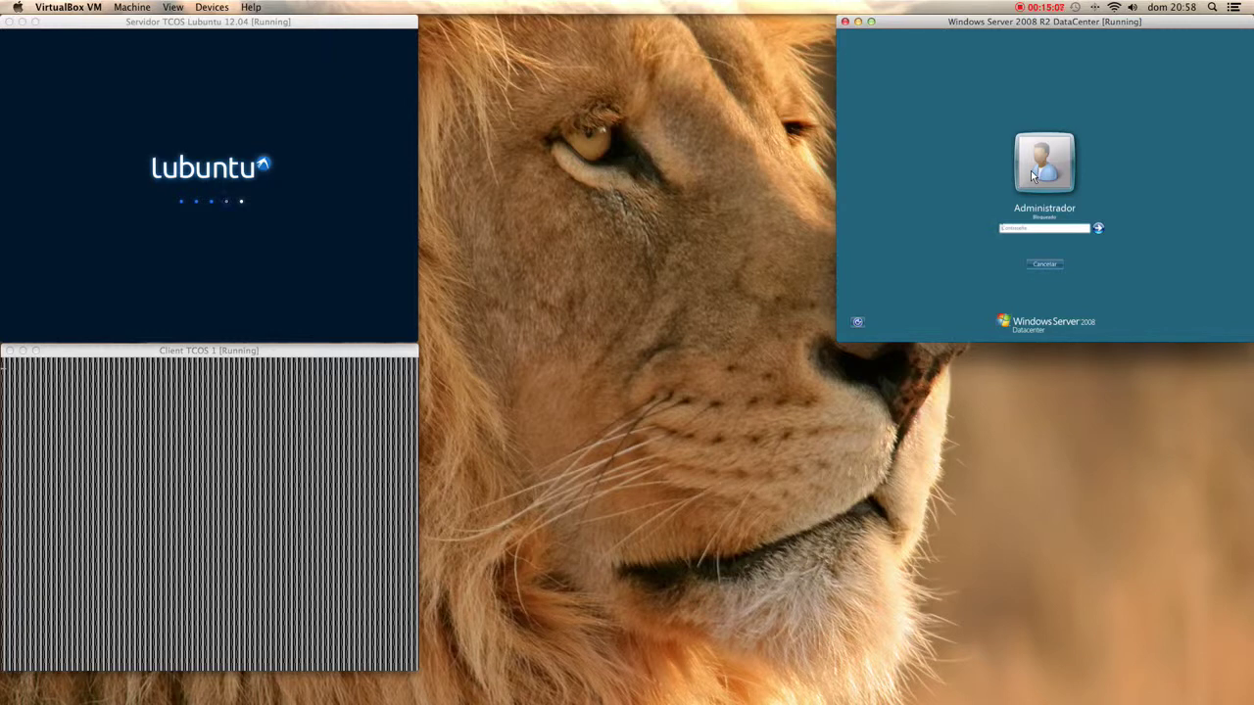
type("•")
key("Return")
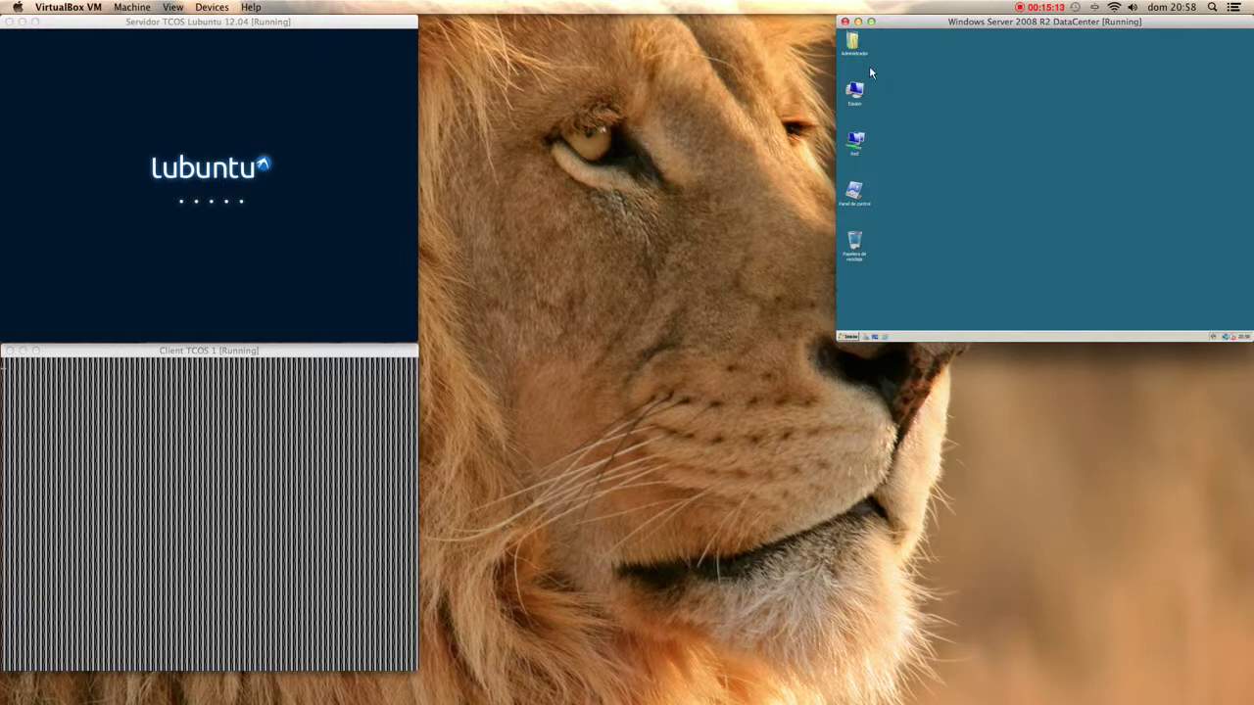
- Shut down Windows from the Start menu, entering a comment in Cerrar Windows
left_click(850, 337)
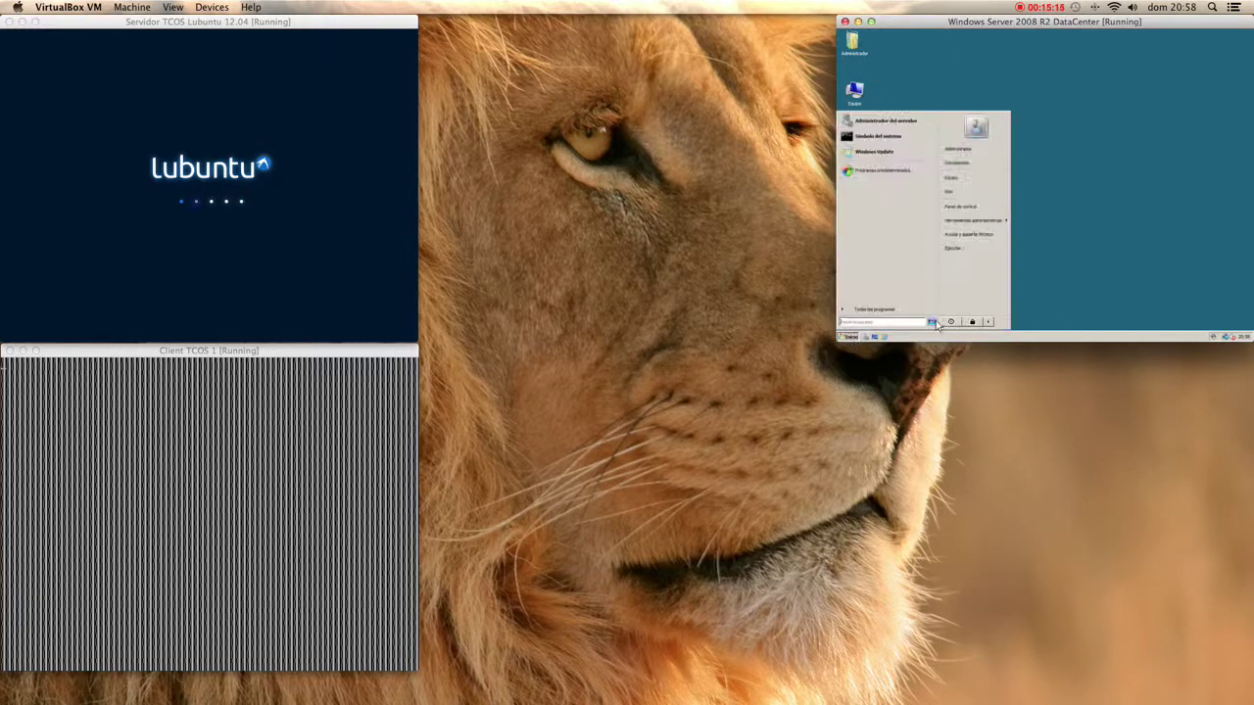
left_click(949, 323)
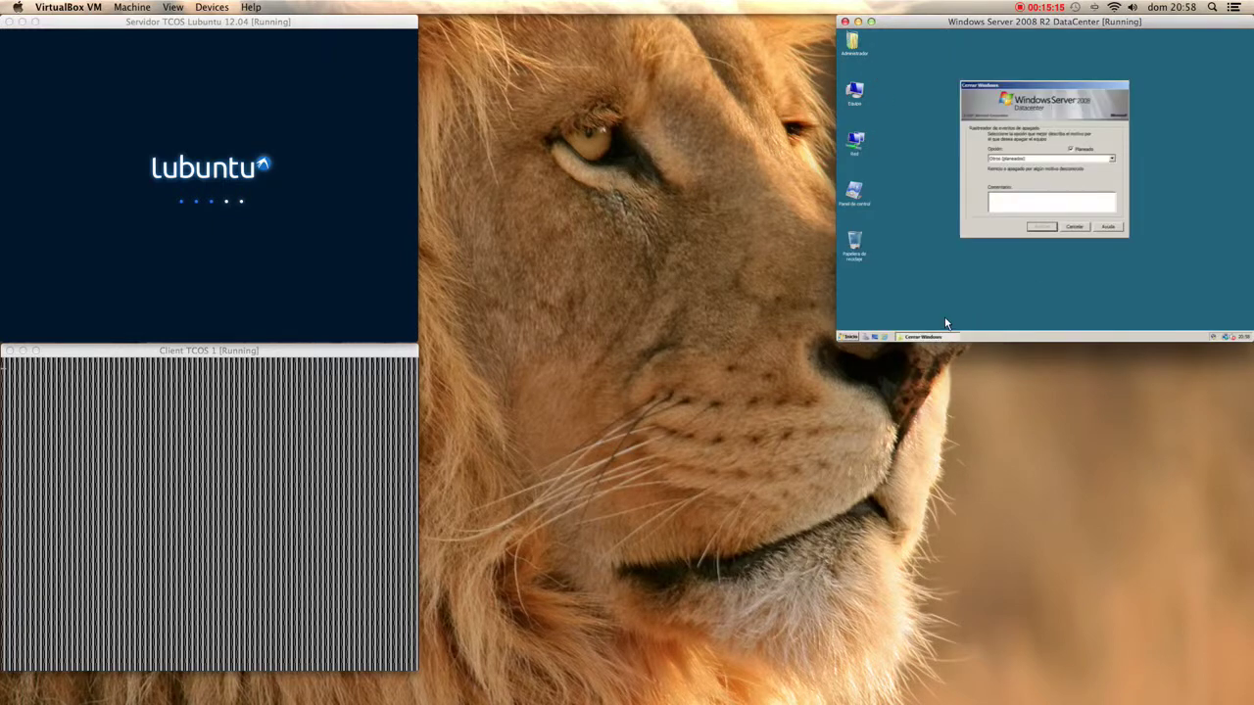
left_click(994, 199)
type("ració")
key("Return")
key("Return")
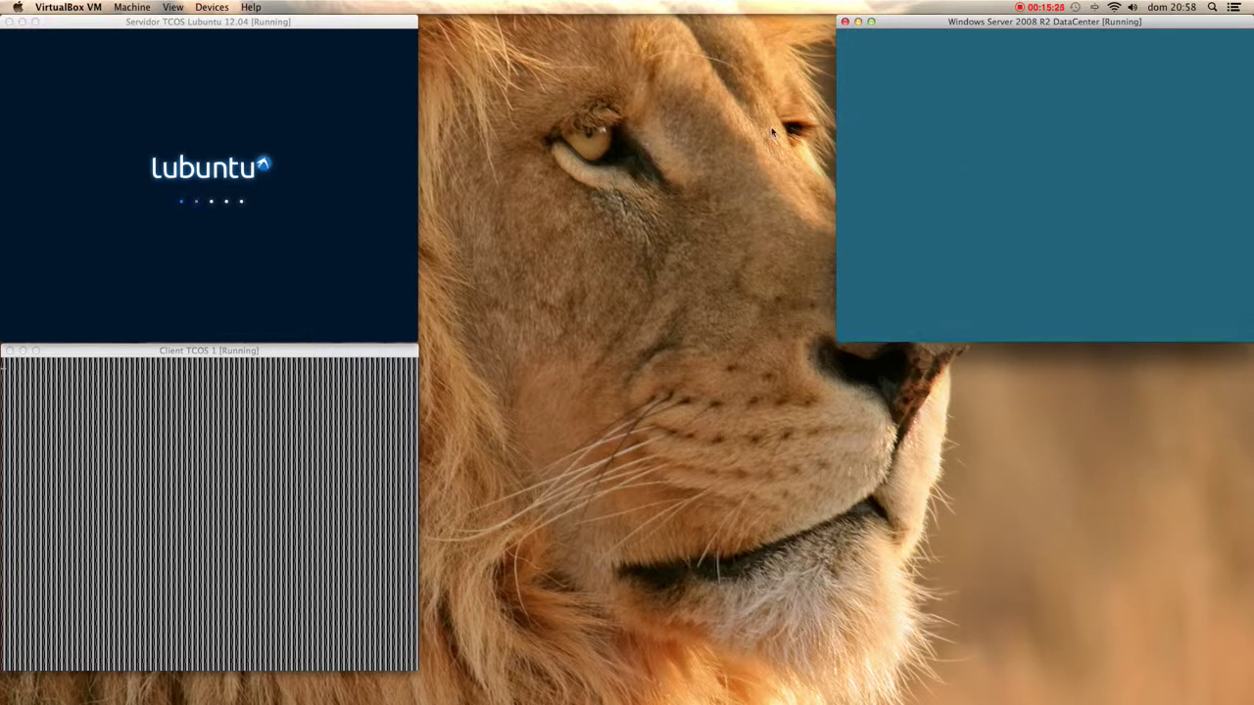